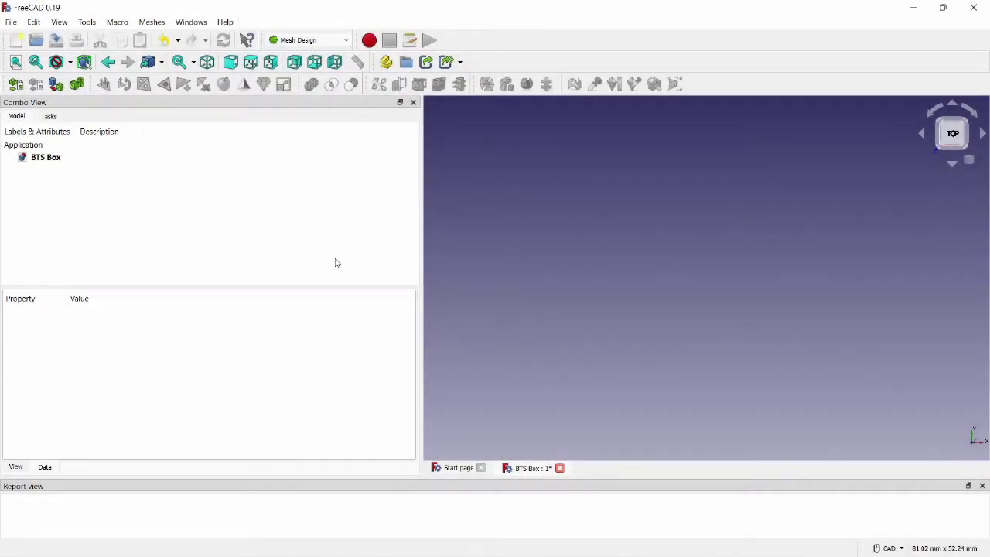
# Step: Switch to the Spreadsheet workbench and add a new spreadsheet to BTS Box for editing
pyautogui.click(298, 40)
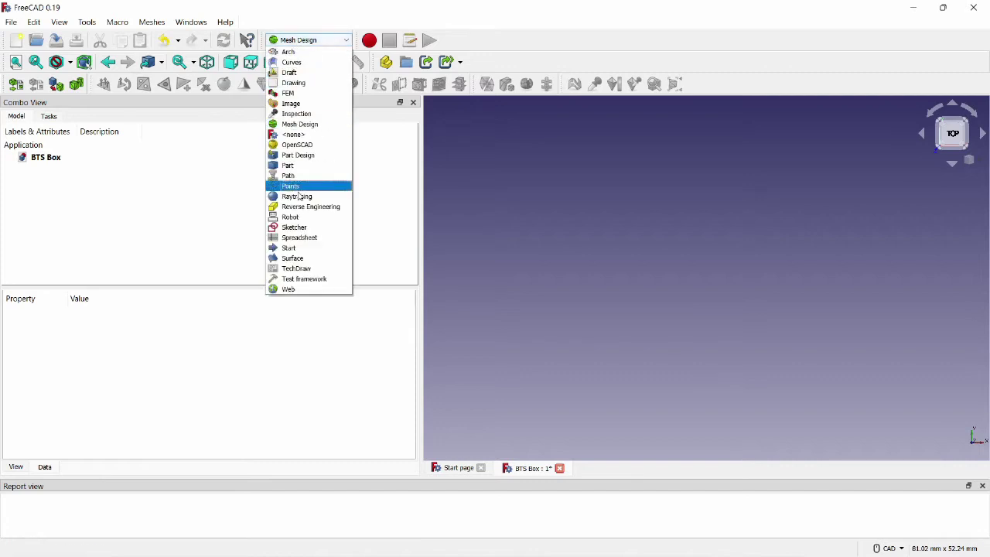
pyautogui.click(308, 238)
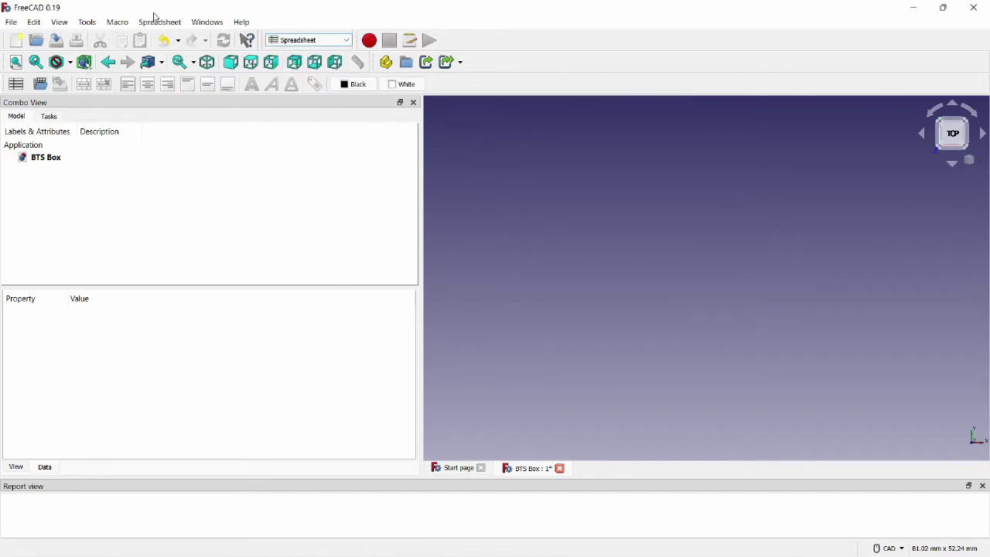
pyautogui.click(157, 22)
pyautogui.click(165, 39)
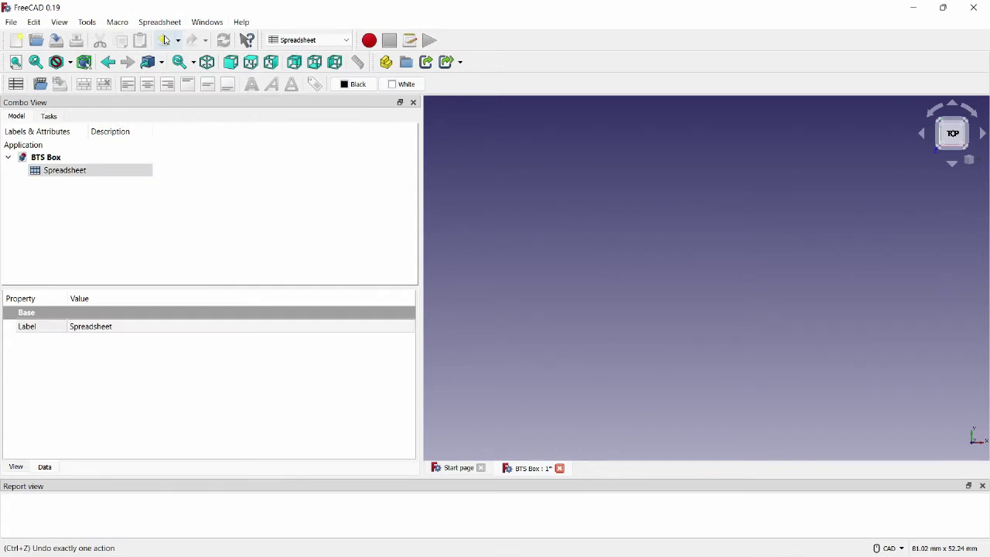
pyautogui.doubleClick(63, 174)
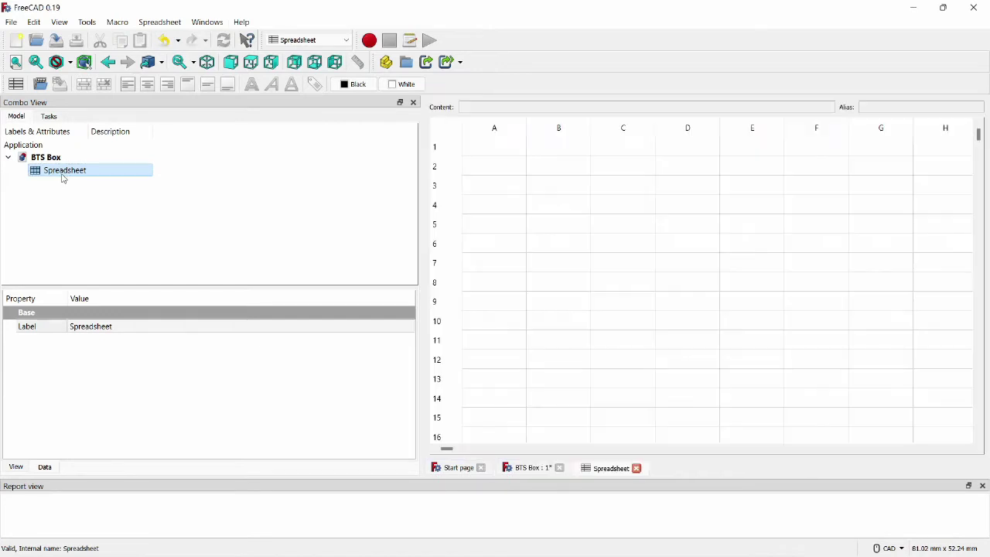
# Step: Enter inside_length 106 and inside_width 106 as label/value pairs in columns A and B
pyautogui.click(485, 148)
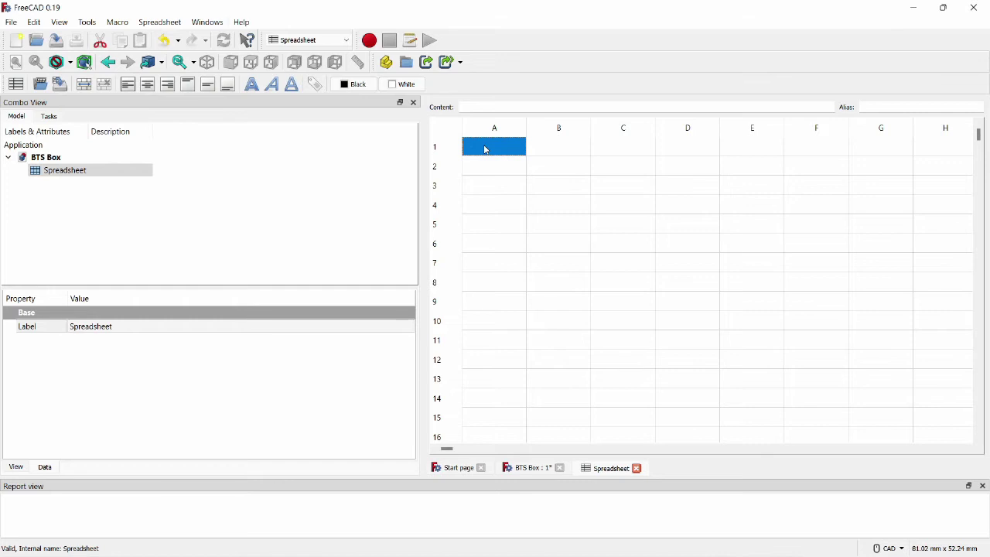
pyautogui.write('inside_length')
pyautogui.press('Tab')
pyautogui.write('106')
pyautogui.press('Return')
pyautogui.write('inside_width')
pyautogui.press('Tab')
pyautogui.write('106')
pyautogui.press('Return')
# Step: Add inside_depth 60 and wall_thickness 2, then select labels A1:A4
pyautogui.write('inside_depth')
pyautogui.press('Tab')
pyautogui.write('60')
pyautogui.press('Return')
pyautogui.write('wall_thickness')
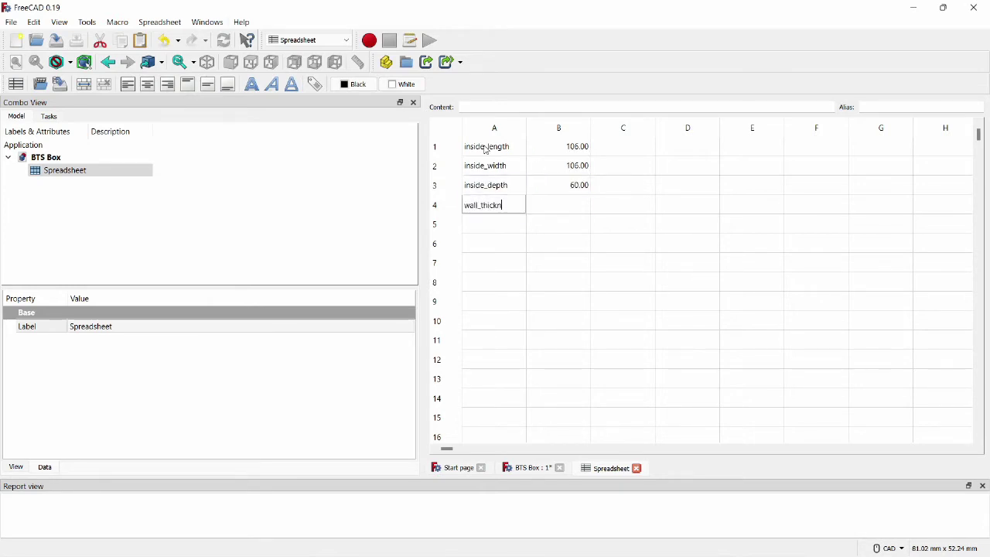
pyautogui.press('Tab')
pyautogui.write('2')
pyautogui.press('Return')
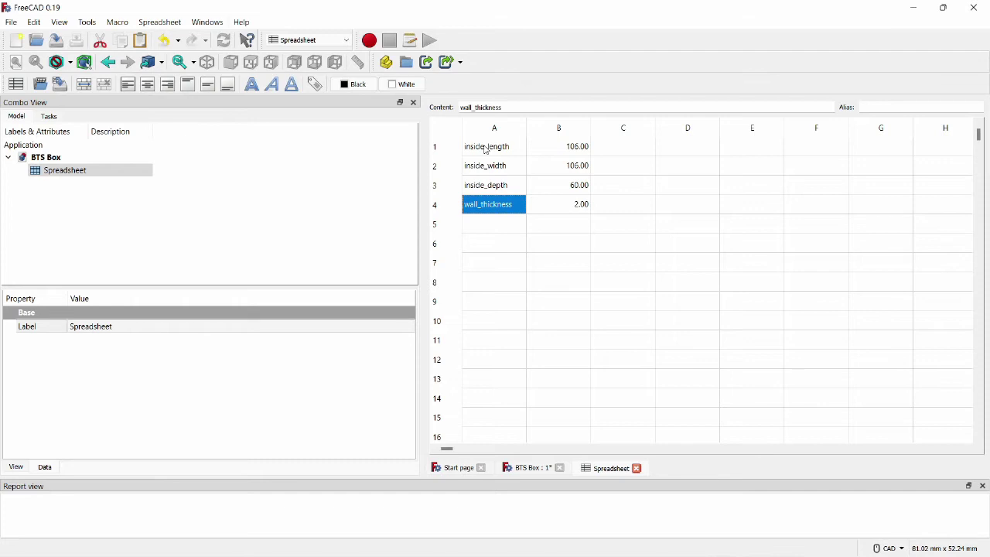
pyautogui.hotkey('shift', 'Up')
pyautogui.hotkey('shift', 'Up')
pyautogui.hotkey('shift', 'Up')
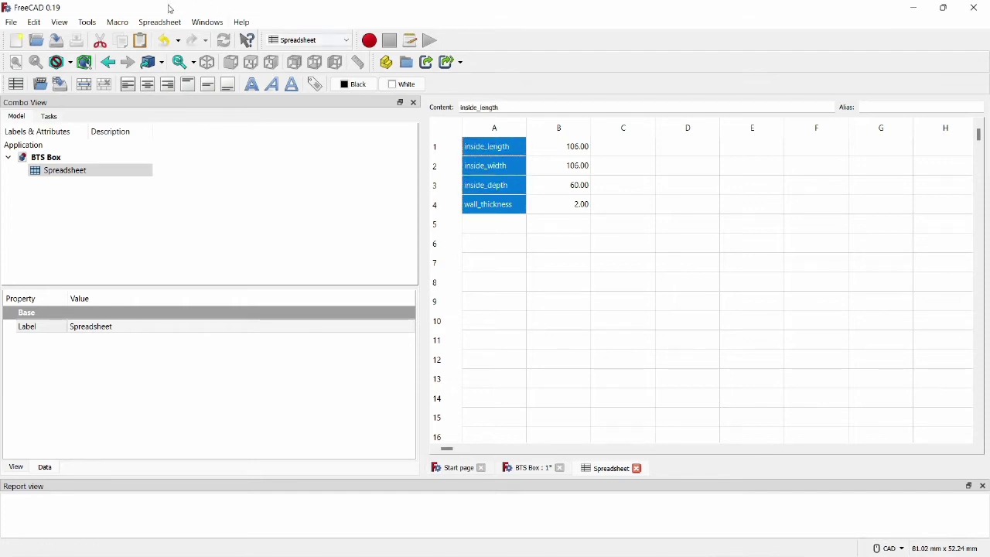
# Step: Run the EasyAlias macro on A1:A4 so B1:B4 get aliases like inside_length
pyautogui.click(117, 21)
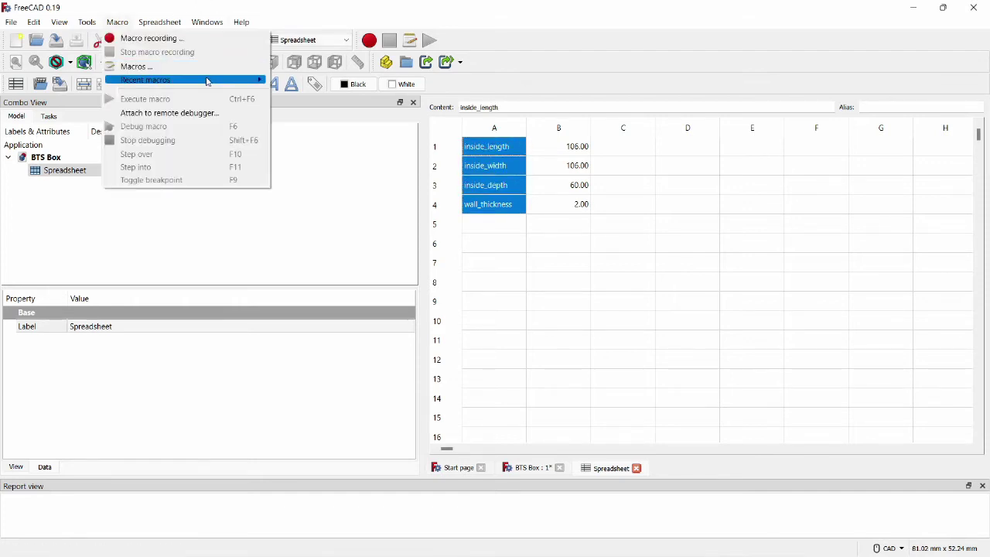
pyautogui.moveTo(208, 80)
pyautogui.click(287, 82)
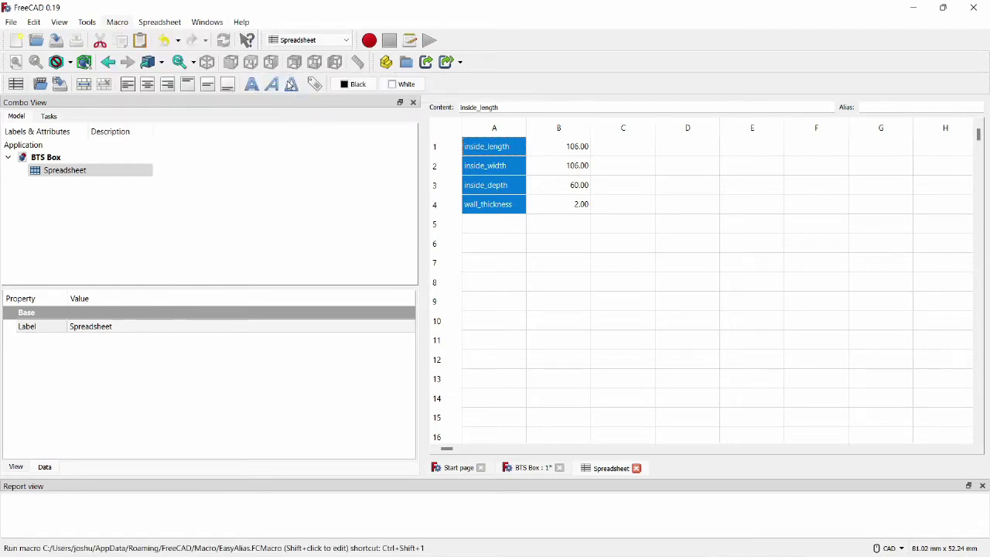
pyautogui.click(562, 151)
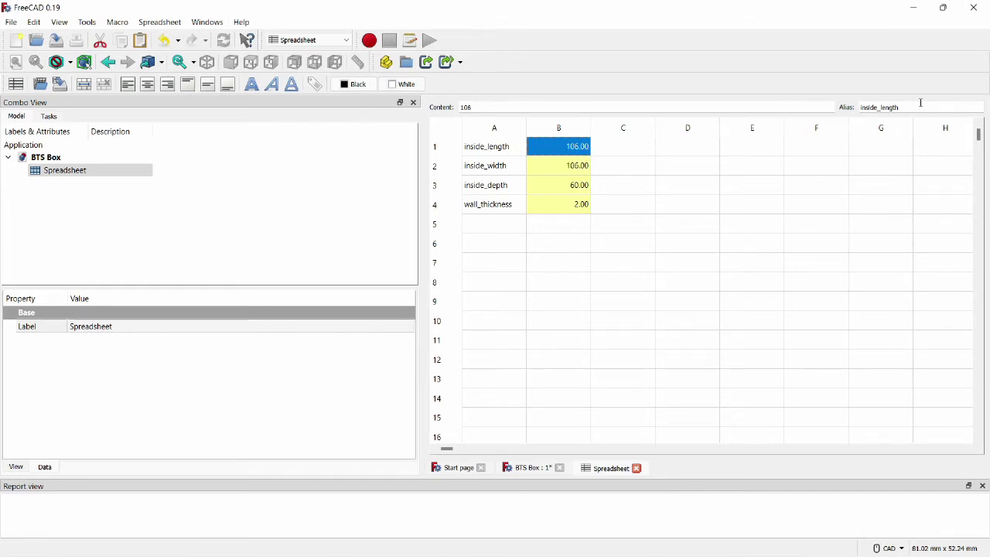
pyautogui.click(486, 232)
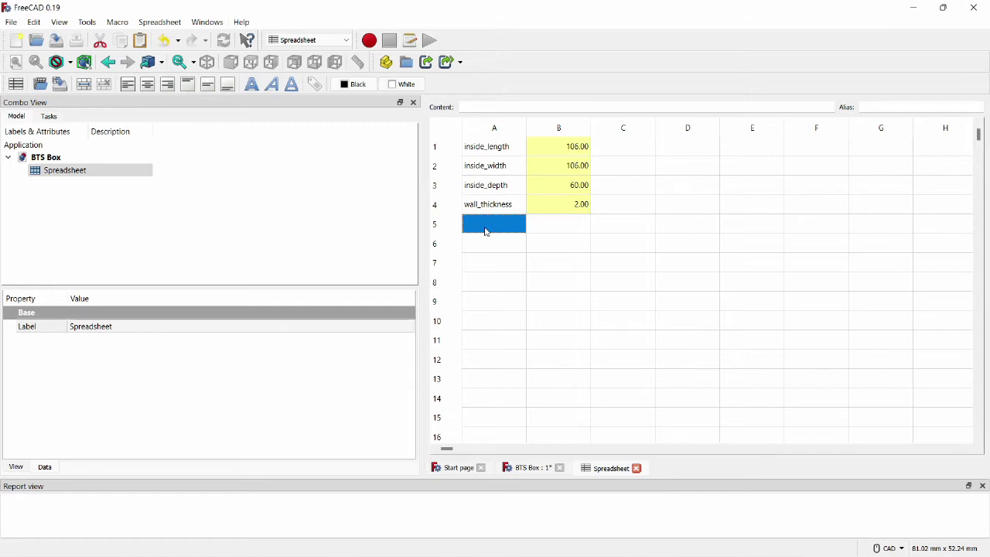
# Step: Add the labels outer_length, outer_width, outer_depth and radius in A5:A8
pyautogui.write('outer_length')
pyautogui.press('Return')
pyautogui.write('outer_width')
pyautogui.press('Return')
pyautogui.write('outer_depth')
pyautogui.press('Return')
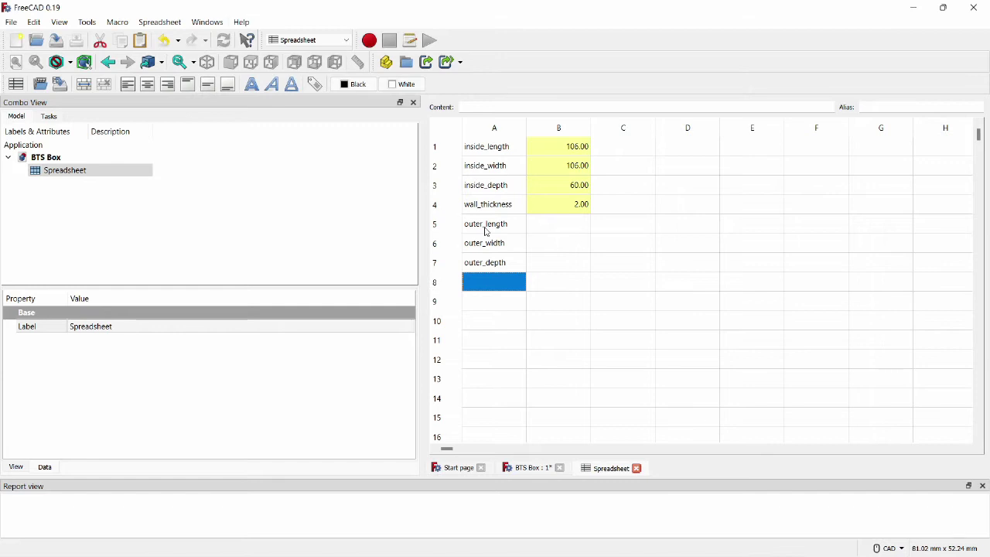
pyautogui.write('radius')
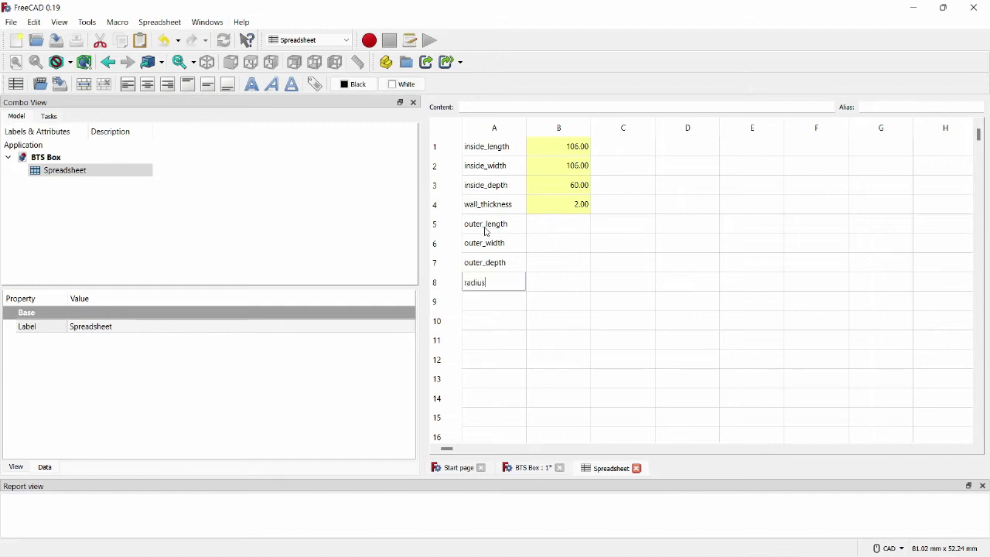
pyautogui.press('Tab')
# Step: Enter 1 as the radius value in B8
pyautogui.press('Right')
pyautogui.press('Up')
pyautogui.press('Left')
pyautogui.press('Up')
pyautogui.press('Up')
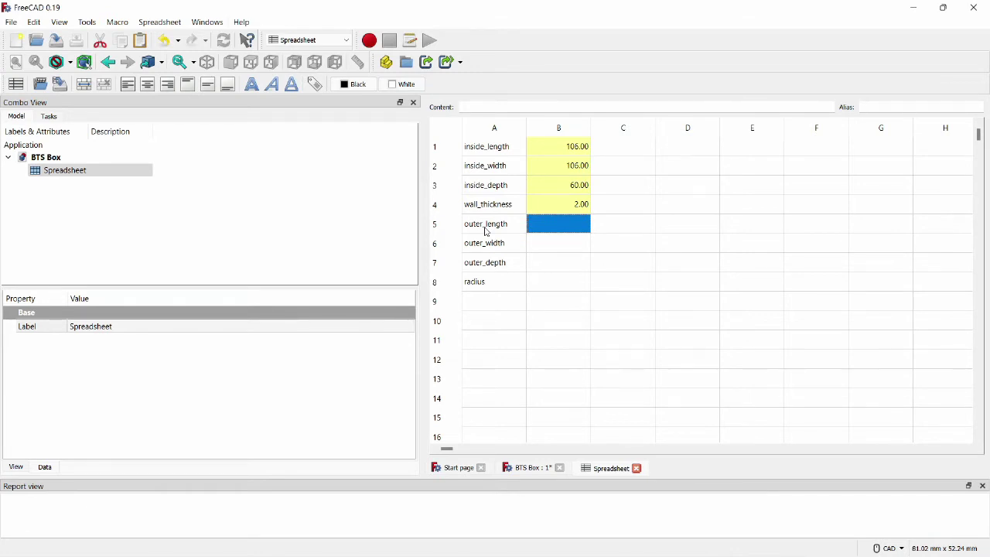
pyautogui.press('Down')
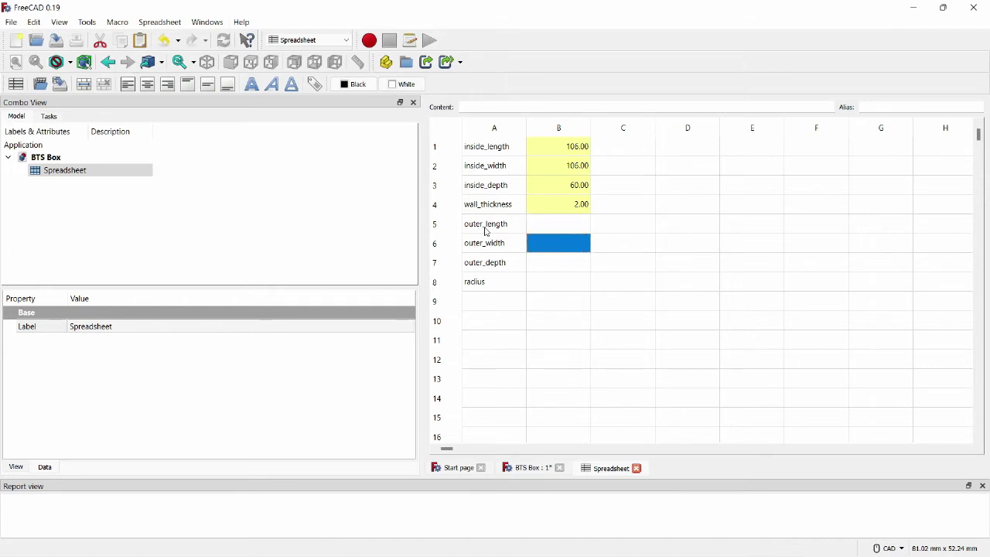
pyautogui.press('Down')
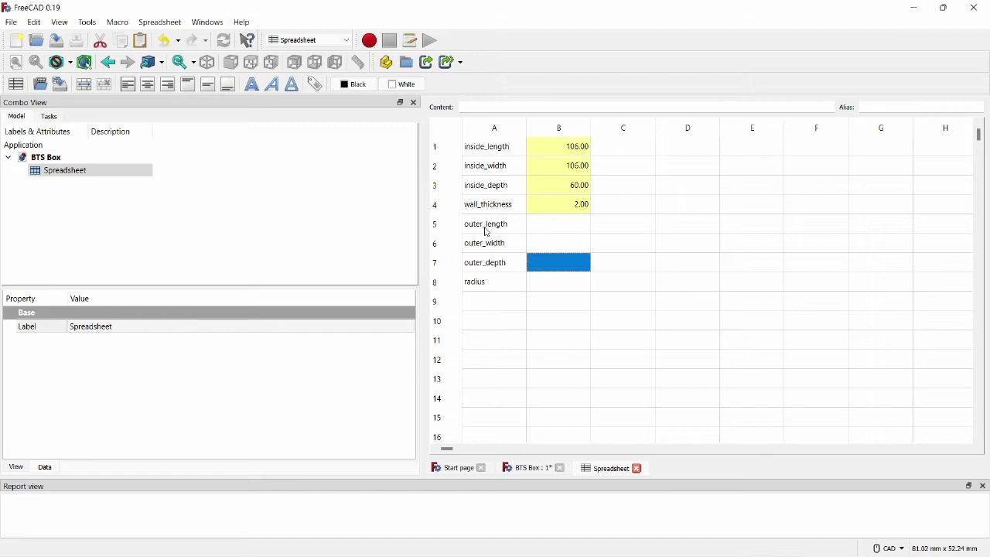
pyautogui.press('Down')
pyautogui.write('1')
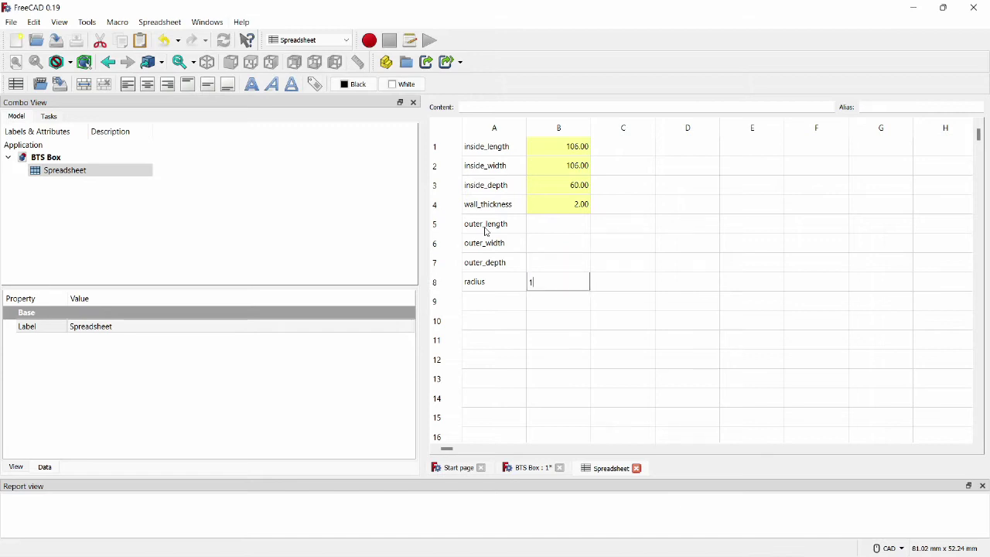
pyautogui.hotkey('shift', 'Return')
# Step: Set B5 to =inside_length + 2 * (wall_thickness), giving outer_length 110
pyautogui.press('Up')
pyautogui.press('Up')
pyautogui.write('=inside')
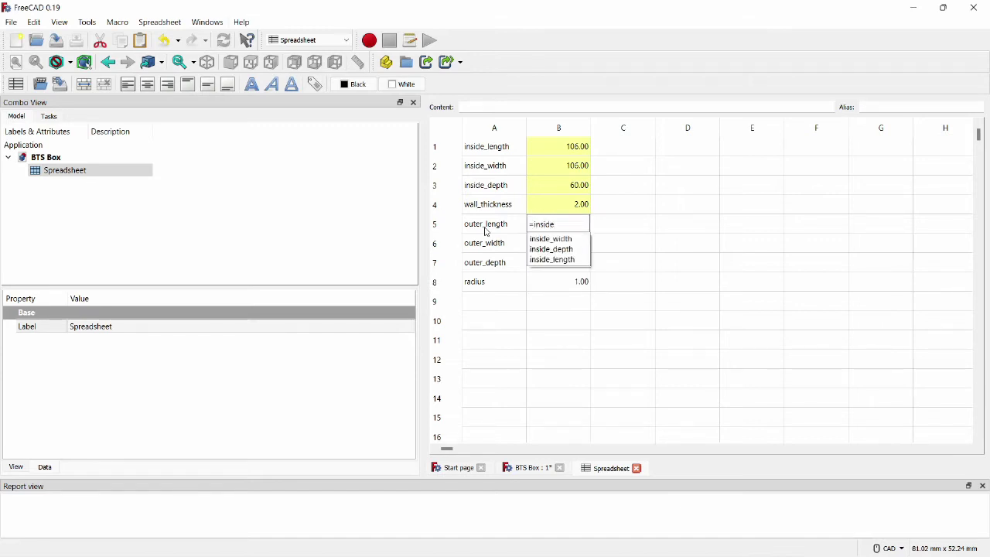
pyautogui.write('_length + 2 * (i')
pyautogui.press('Down')
pyautogui.press('Down')
pyautogui.press('Return')
pyautogui.write(')')
pyautogui.press('Return')
# Step: Enter the outer_width (110) and outer_depth =inside_depth + wall_thickness (62) formulas
pyautogui.write('inside_width + 2 * (wall')
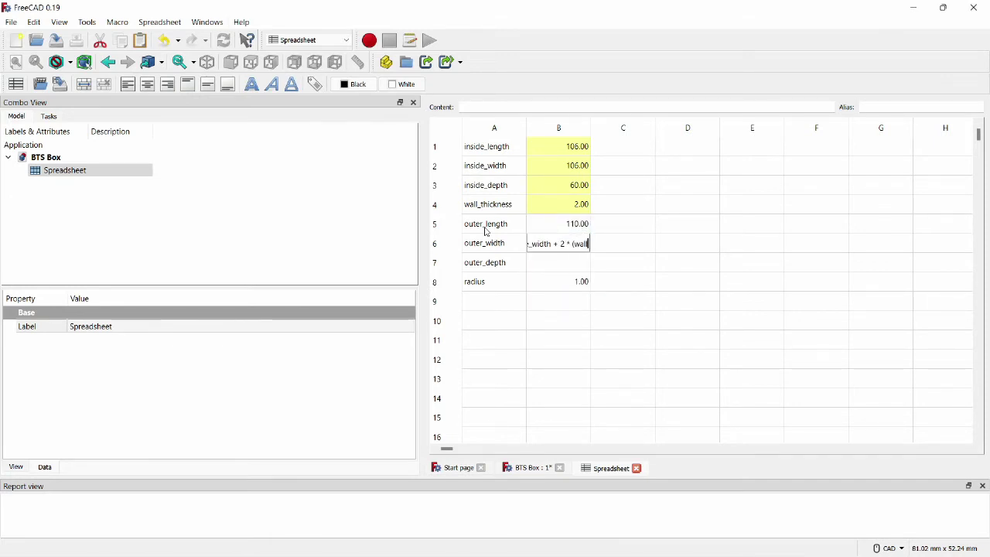
pyautogui.press('BackSpace')
pyautogui.press('BackSpace')
pyautogui.press('BackSpace')
pyautogui.press('BackSpace')
pyautogui.press('BackSpace')
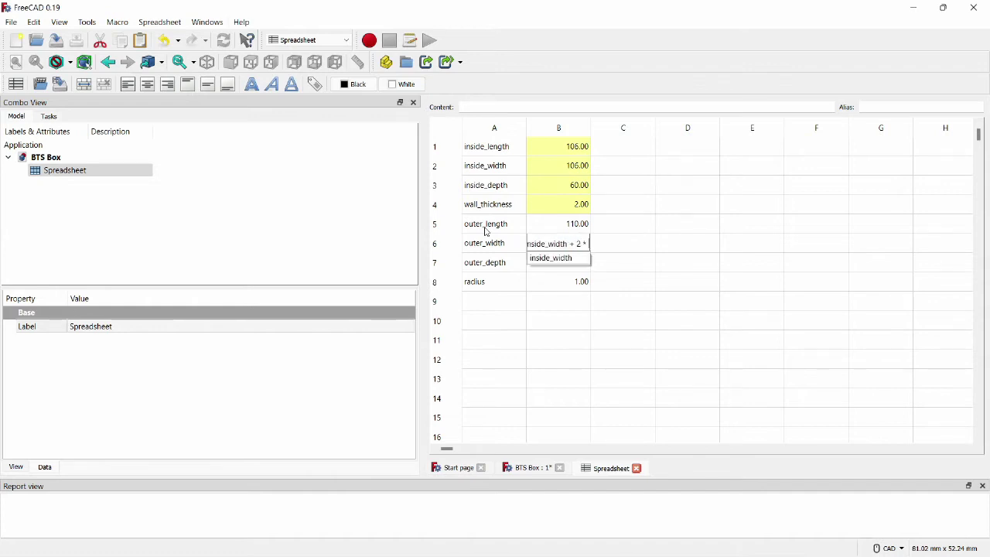
pyautogui.write('wall_thickness')
pyautogui.press('Return')
pyautogui.write('=inside_depth + ')
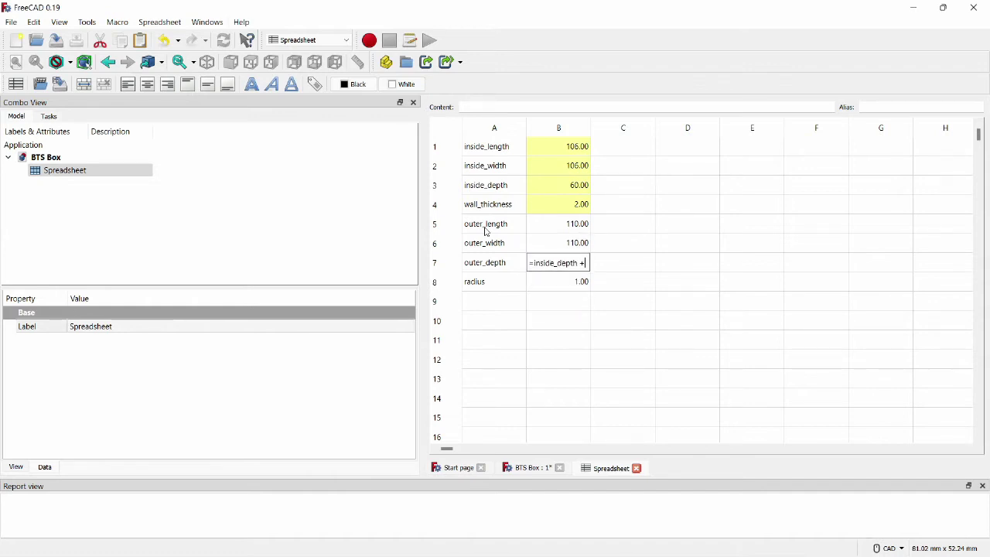
pyautogui.write('wall_thickness')
pyautogui.press('Return')
pyautogui.press('Left')
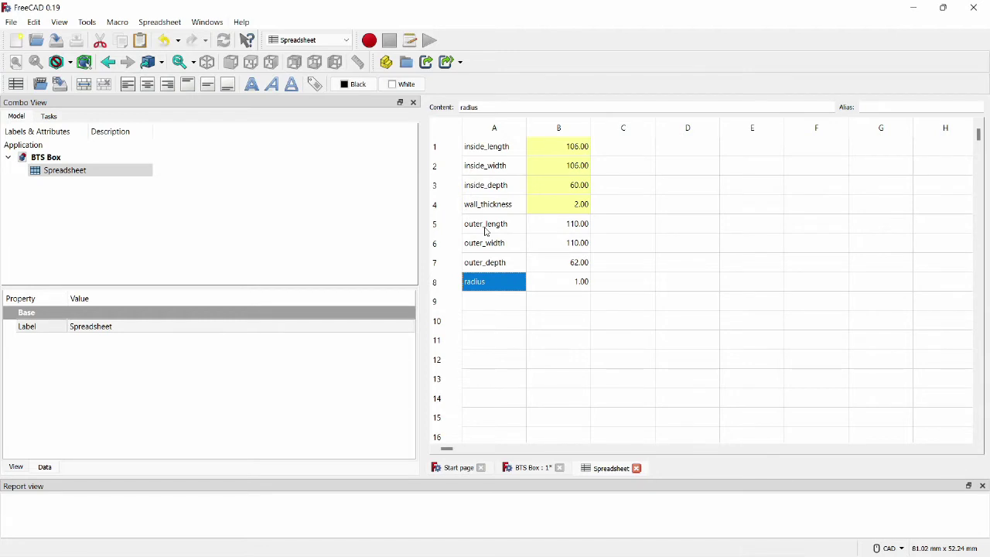
pyautogui.hotkey('shift', 'Up')
pyautogui.hotkey('shift', 'Up')
pyautogui.hotkey('shift', 'Up')
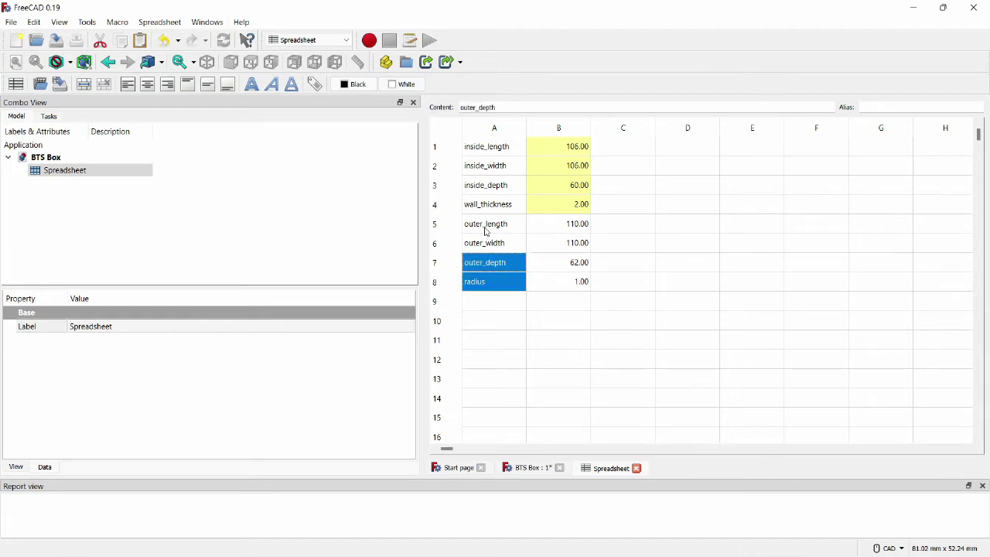
# Step: Alias B5:B8 with EasyAlias and type calc notes in C5, C6 and C7
pyautogui.click(116, 21)
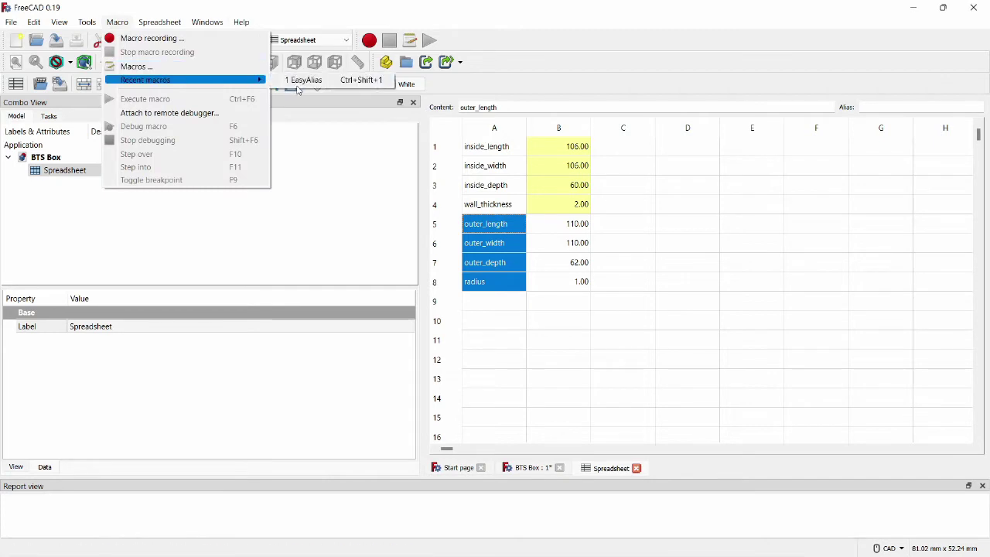
pyautogui.click(309, 82)
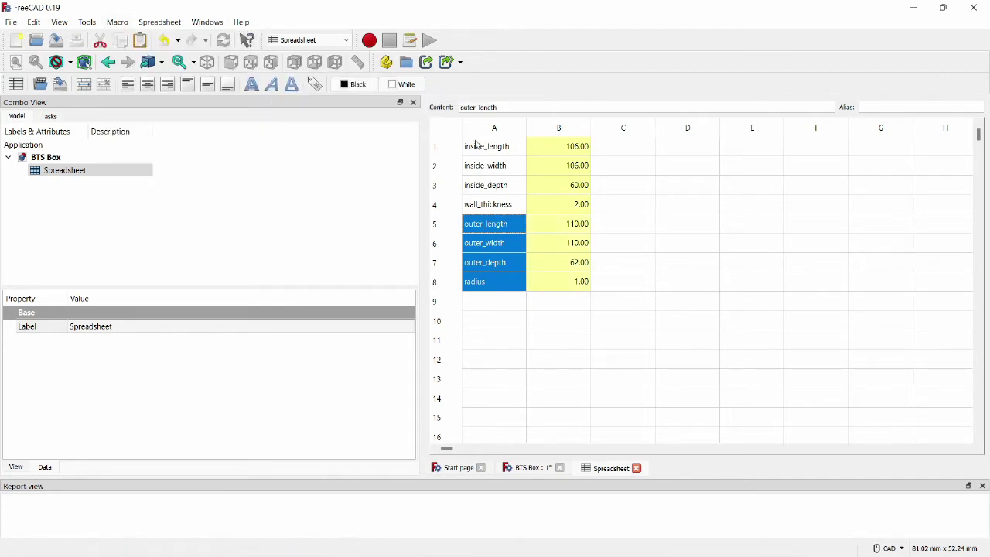
pyautogui.click(613, 220)
pyautogui.write('calc')
pyautogui.press('Return')
pyautogui.write('calc')
pyautogui.press('Return')
pyautogui.write('c')
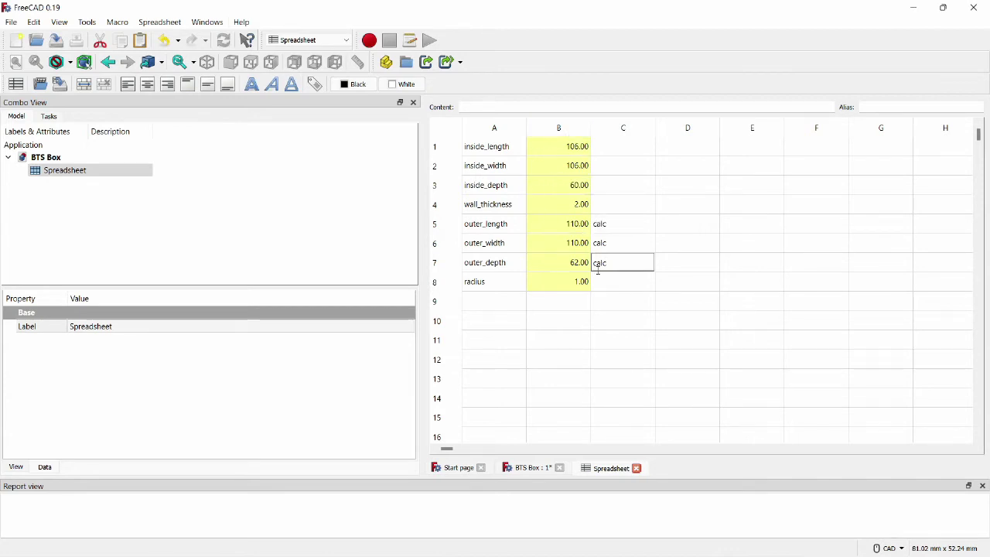
# Step: Close the spreadsheet, switch to Part Design, create a body and sketch on XY_Plane
pyautogui.click(636, 468)
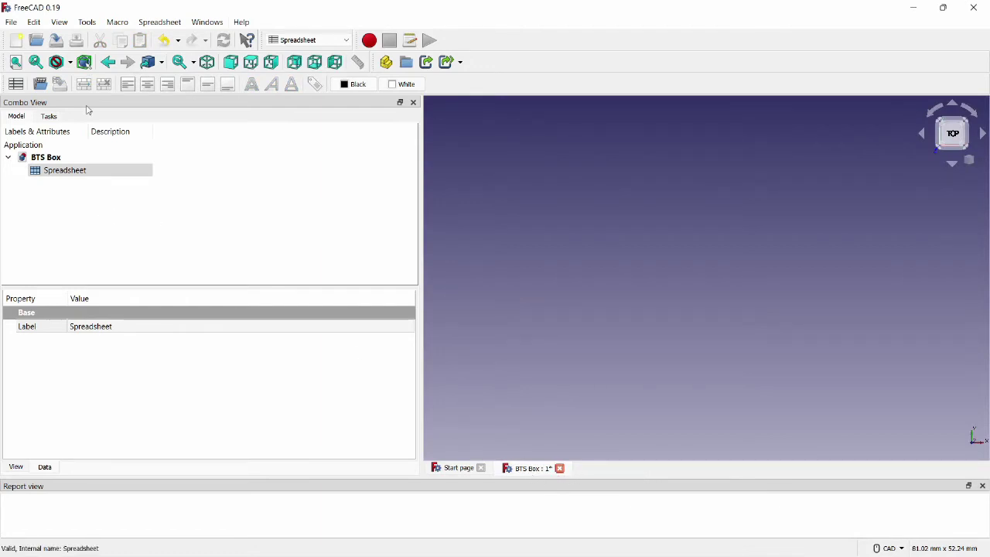
pyautogui.click(296, 39)
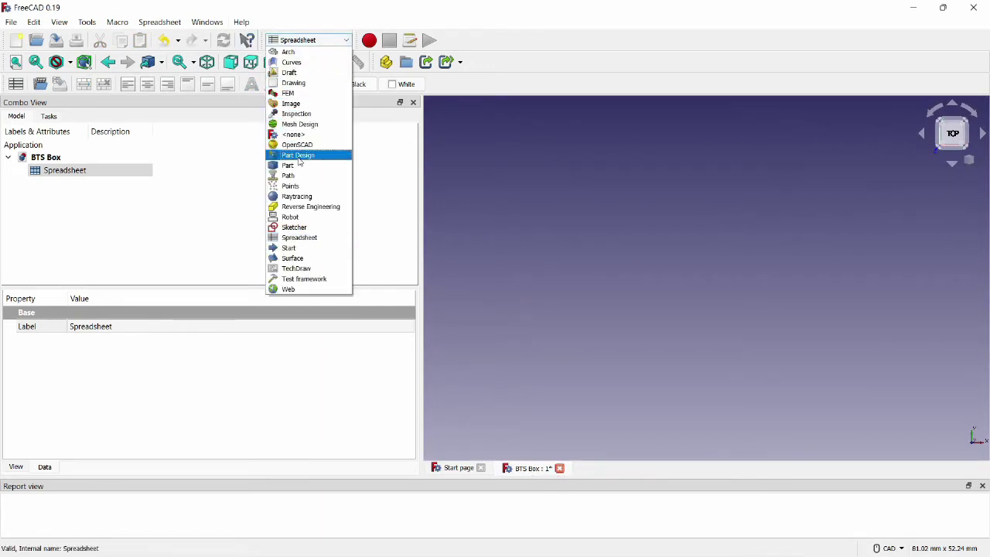
pyautogui.click(305, 154)
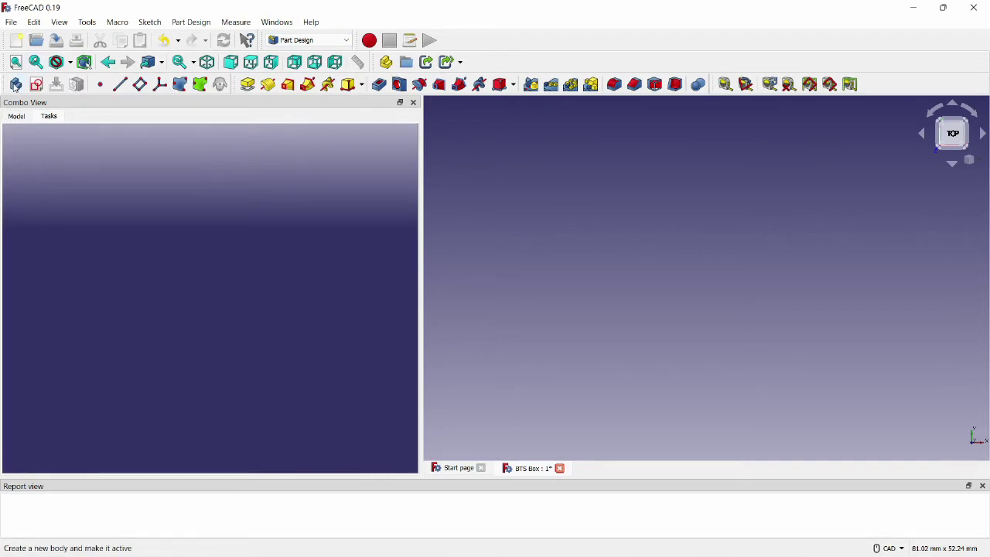
pyautogui.click(15, 84)
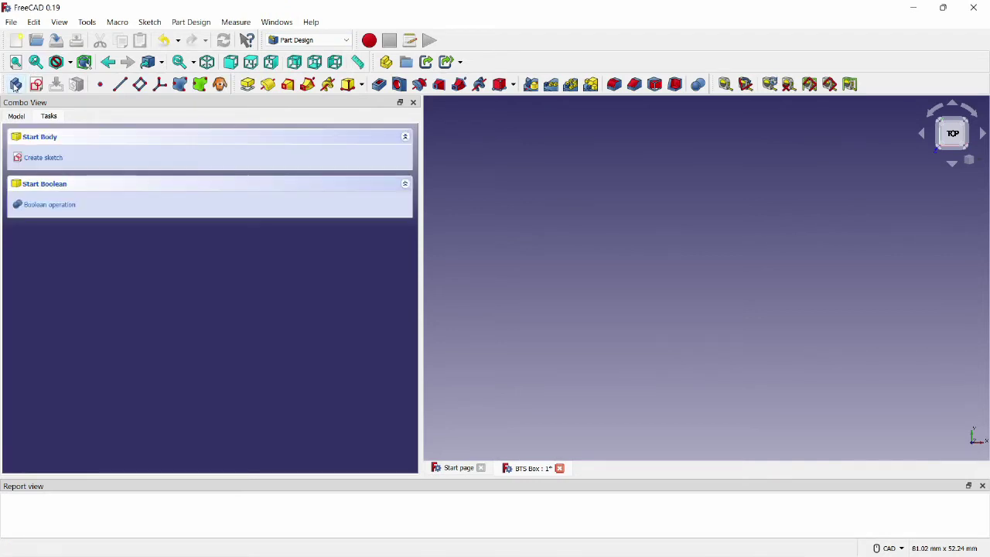
pyautogui.click(53, 157)
pyautogui.click(80, 196)
pyautogui.click(183, 146)
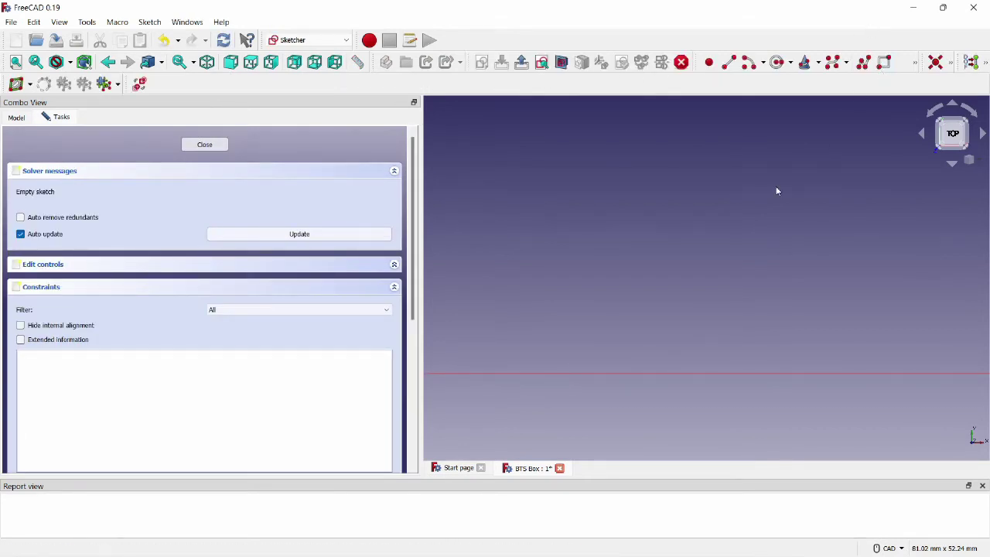
pyautogui.scroll(-5, 777, 191)
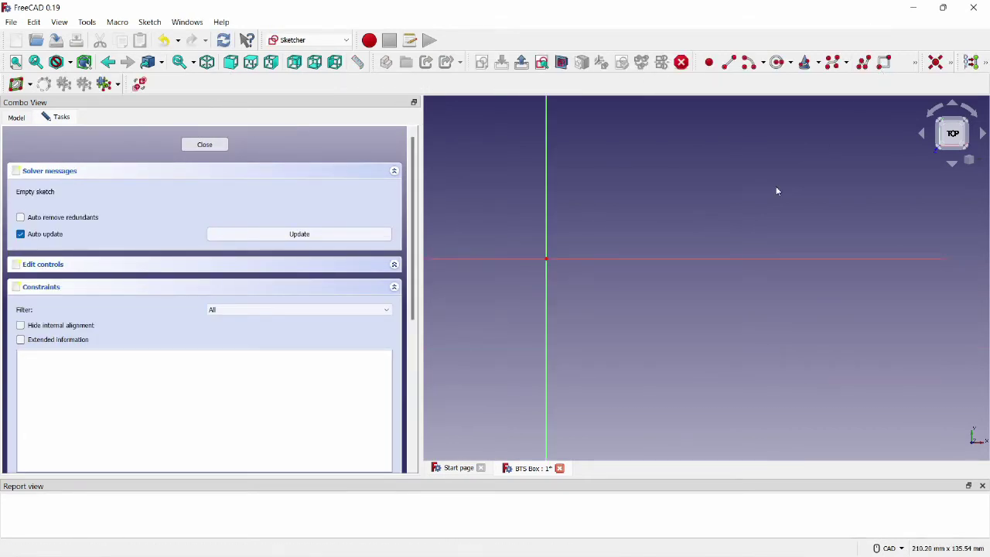
pyautogui.scroll(1, 777, 191)
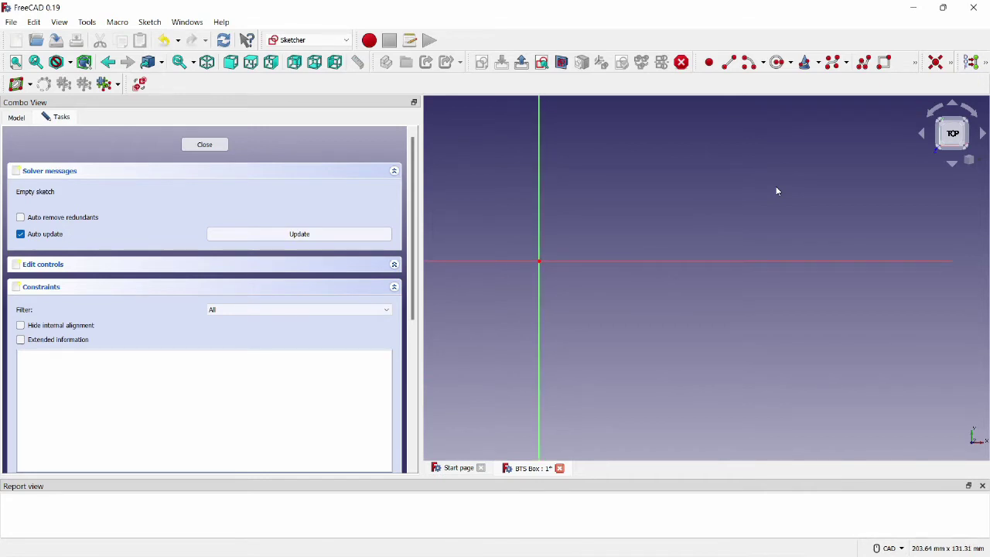
# Step: Draw a rectangle from the sketch origin to the upper right
pyautogui.press('Up')
pyautogui.press('Up')
pyautogui.press('Up')
pyautogui.click(884, 62)
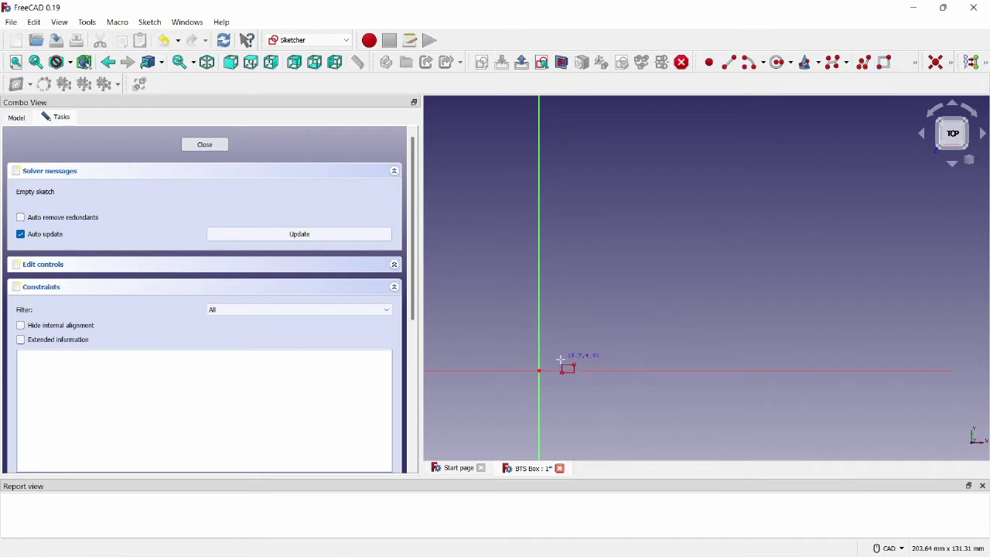
pyautogui.press('Escape')
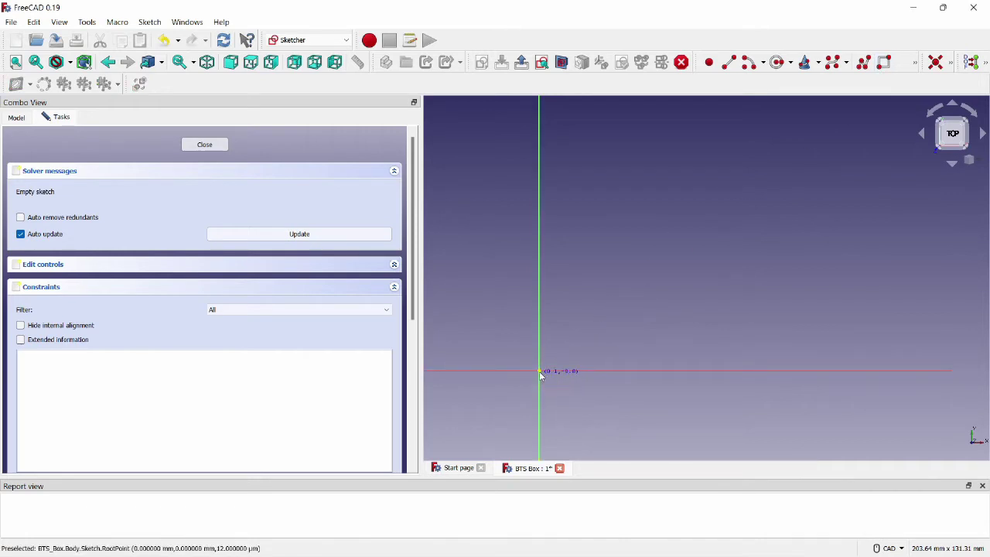
pyautogui.click(540, 372)
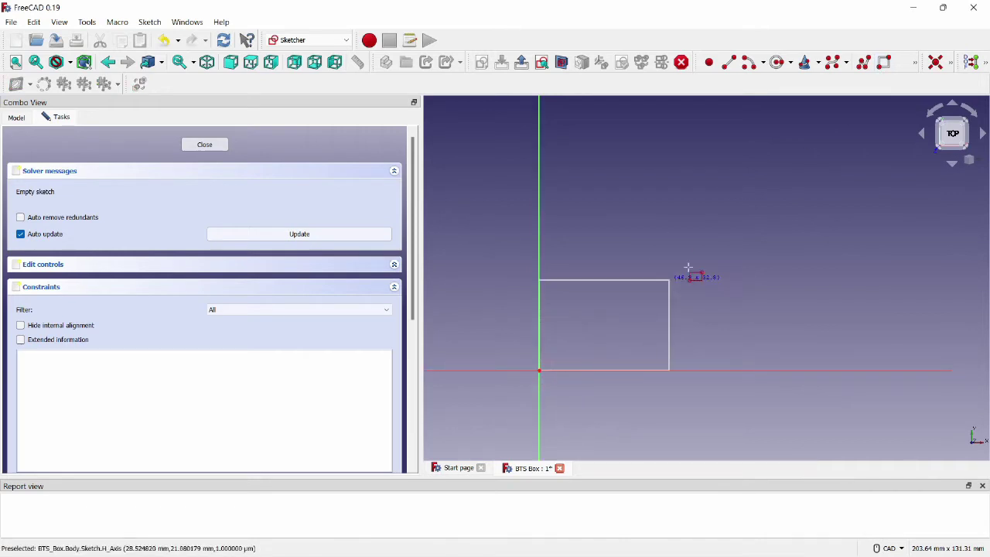
pyautogui.click(897, 141)
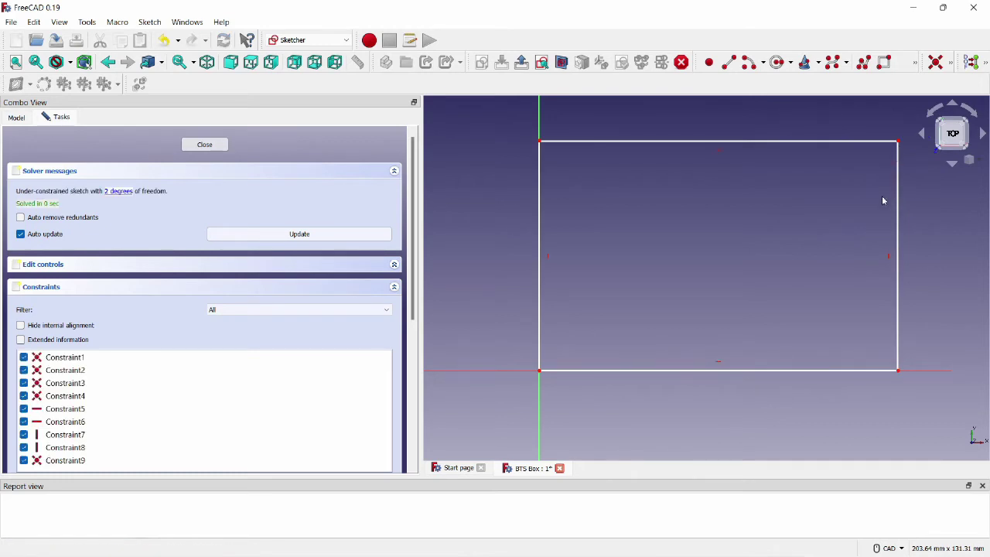
# Step: Fillet all four corners of the rectangle
pyautogui.click(915, 64)
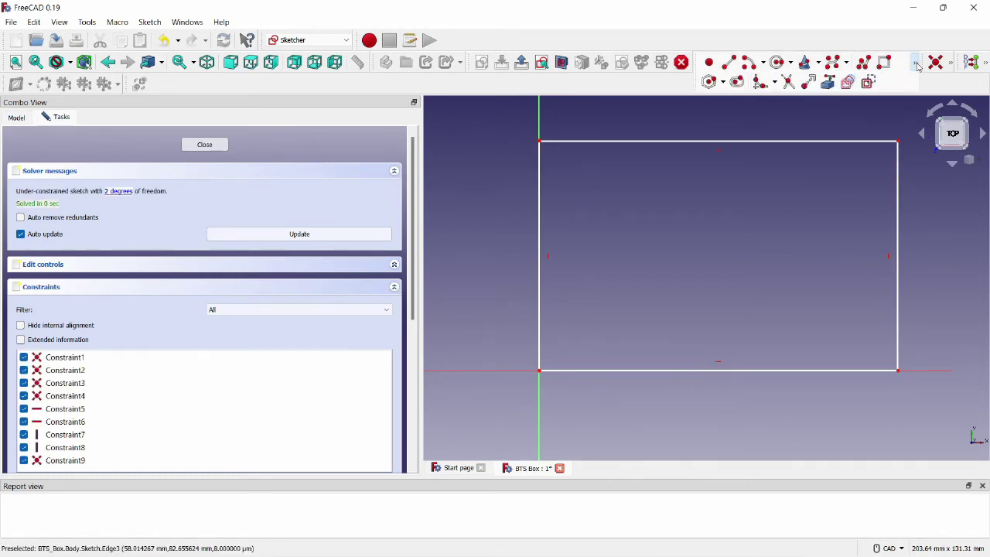
pyautogui.click(760, 83)
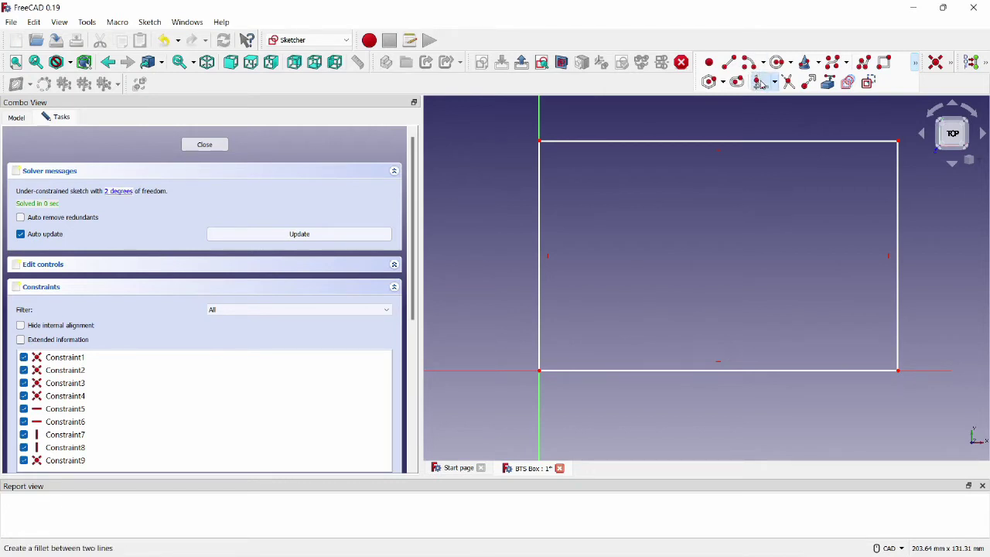
pyautogui.click(542, 191)
pyautogui.click(590, 147)
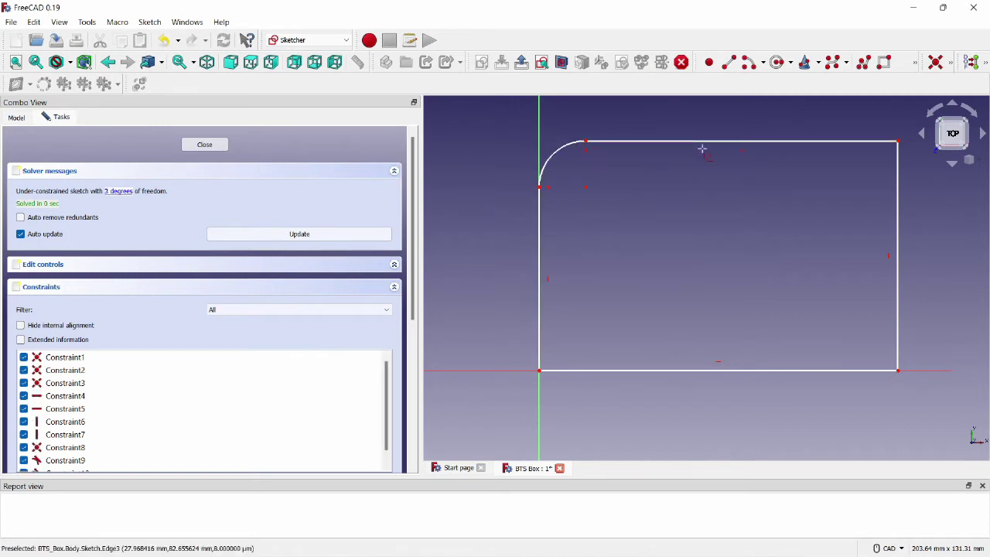
pyautogui.click(847, 143)
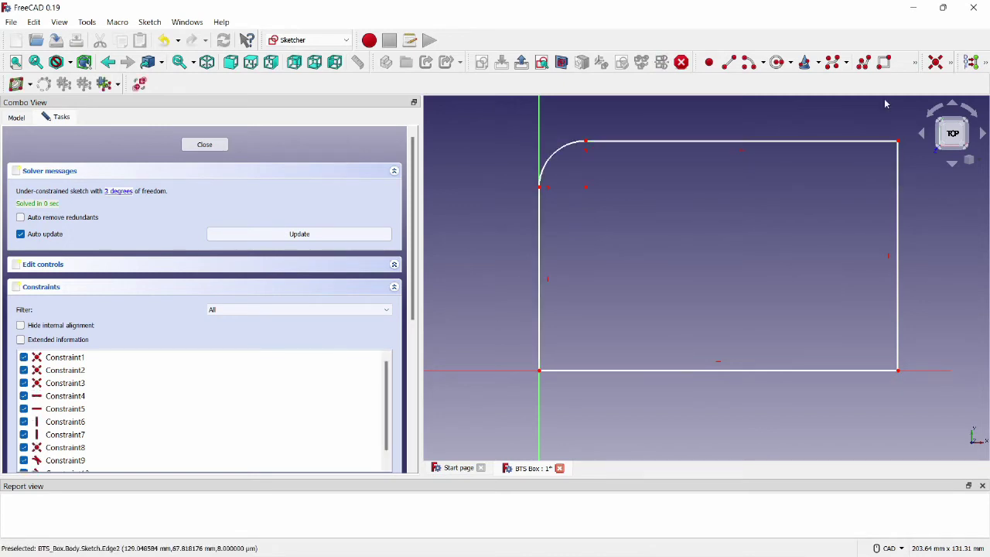
pyautogui.click(896, 190)
pyautogui.click(897, 327)
pyautogui.click(844, 369)
pyautogui.click(595, 369)
pyautogui.click(539, 331)
pyautogui.rightClick(566, 333)
pyautogui.press('g')
pyautogui.press('r')
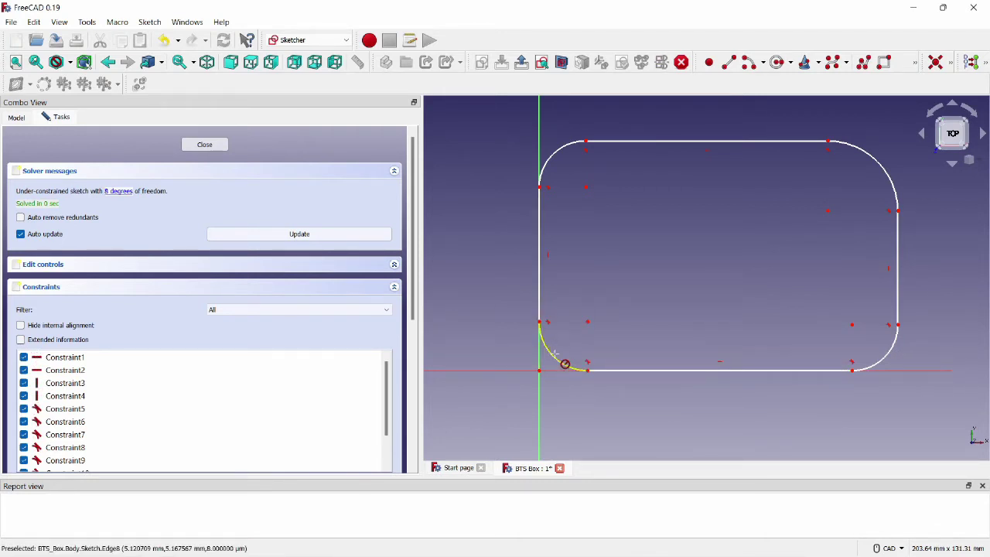
# Step: Constrain the top-left corner arc's radius to Spreadsheet.radius (1 mm)
pyautogui.click(554, 352)
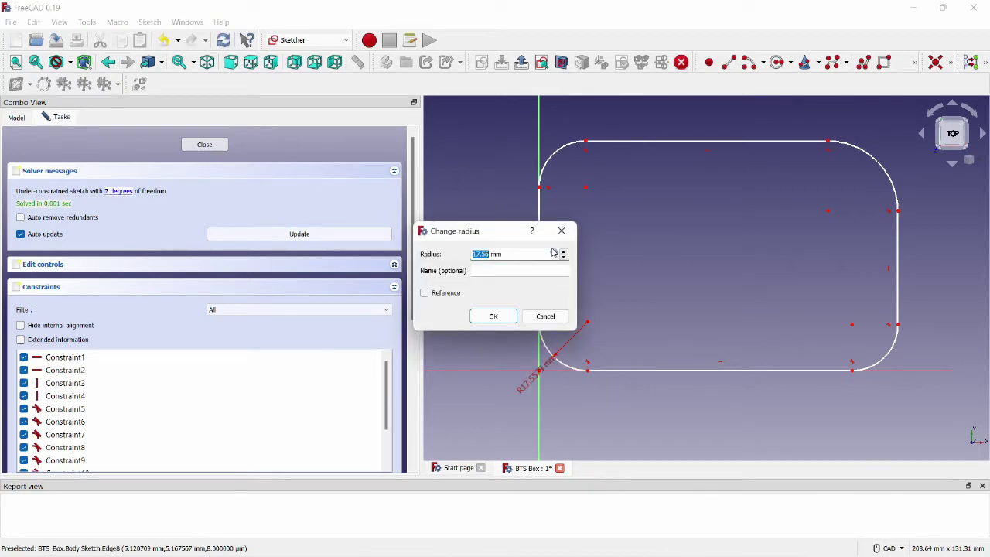
pyautogui.click(544, 315)
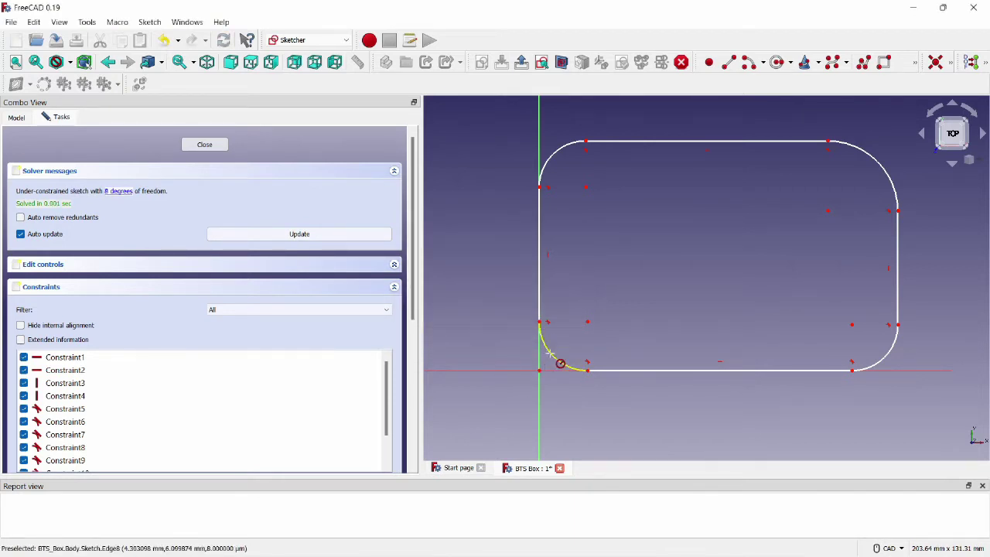
pyautogui.click(951, 63)
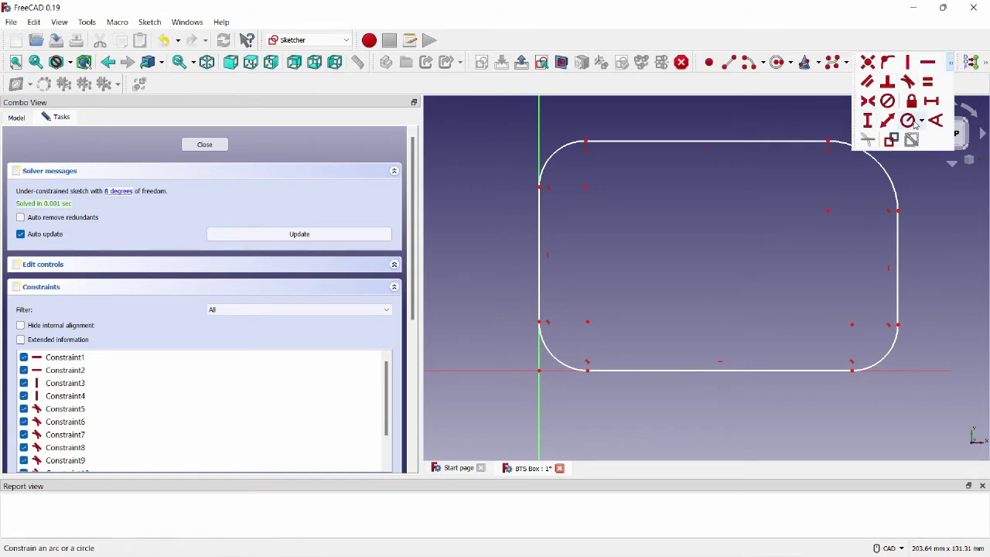
pyautogui.click(909, 122)
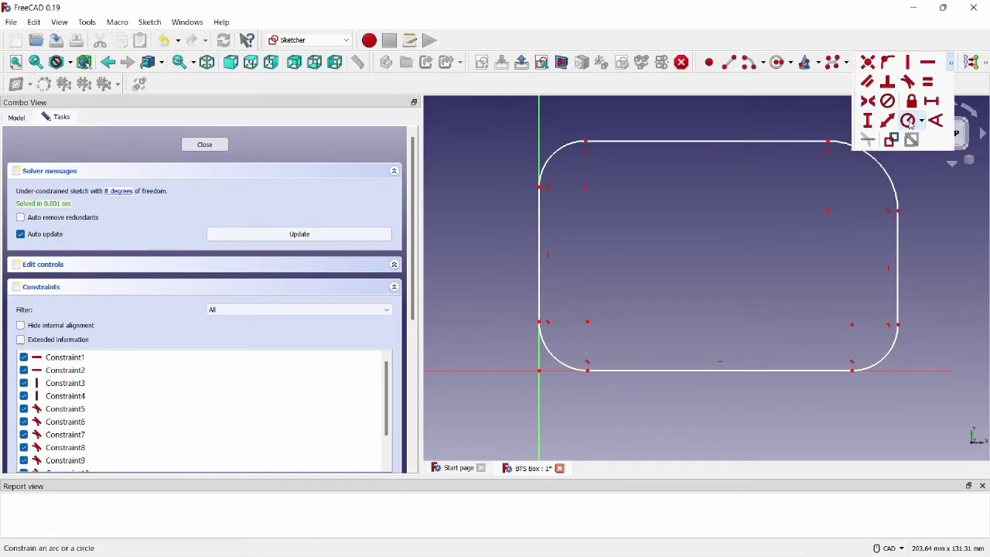
pyautogui.click(555, 148)
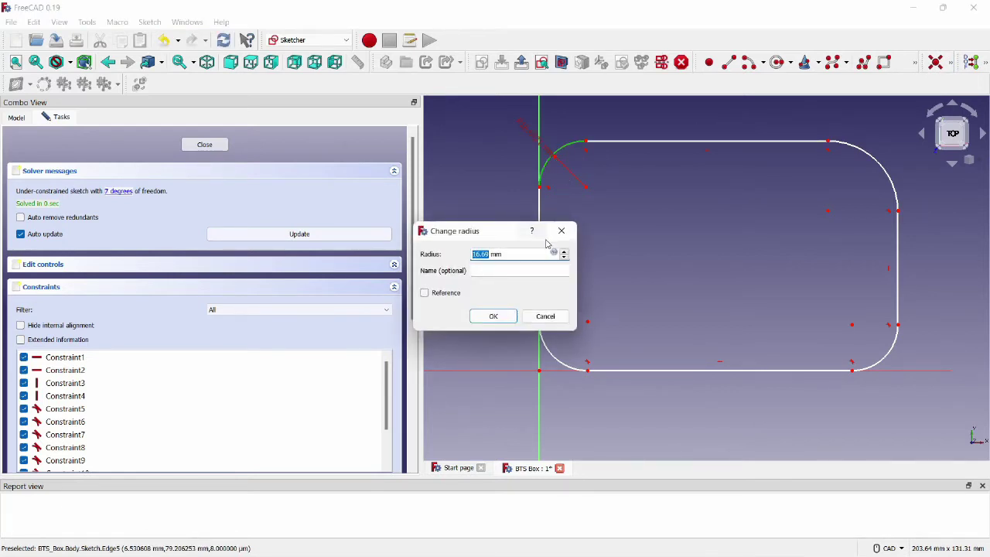
pyautogui.click(556, 254)
pyautogui.write('spre')
pyautogui.press('Down')
pyautogui.press('Return')
pyautogui.write('radi')
pyautogui.press('Down')
pyautogui.press('Return')
pyautogui.press('Return')
pyautogui.press('Return')
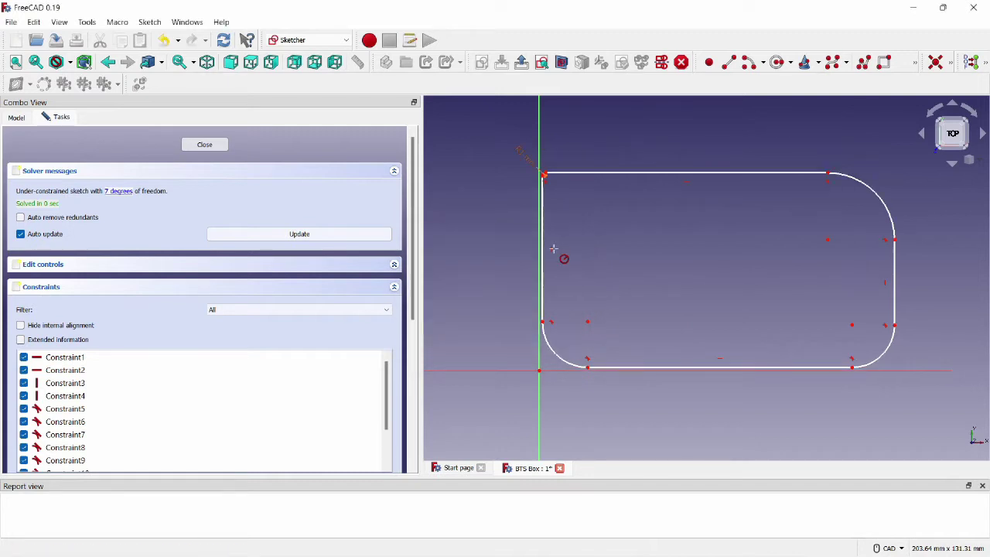
# Step: Select the top-left and top-right arcs, then undo, leaving a square-cornered rectangle
pyautogui.scroll(4, 592, 209)
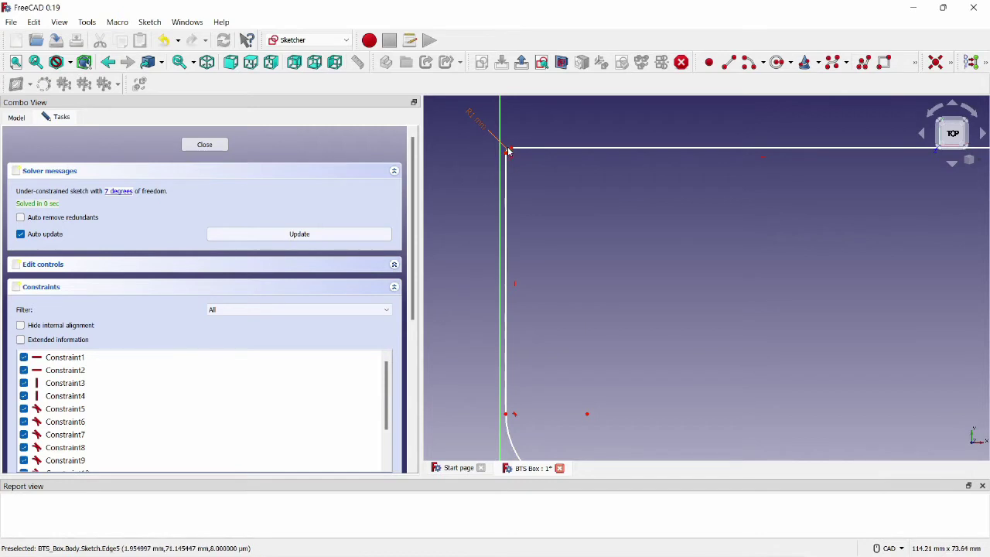
pyautogui.click(508, 151)
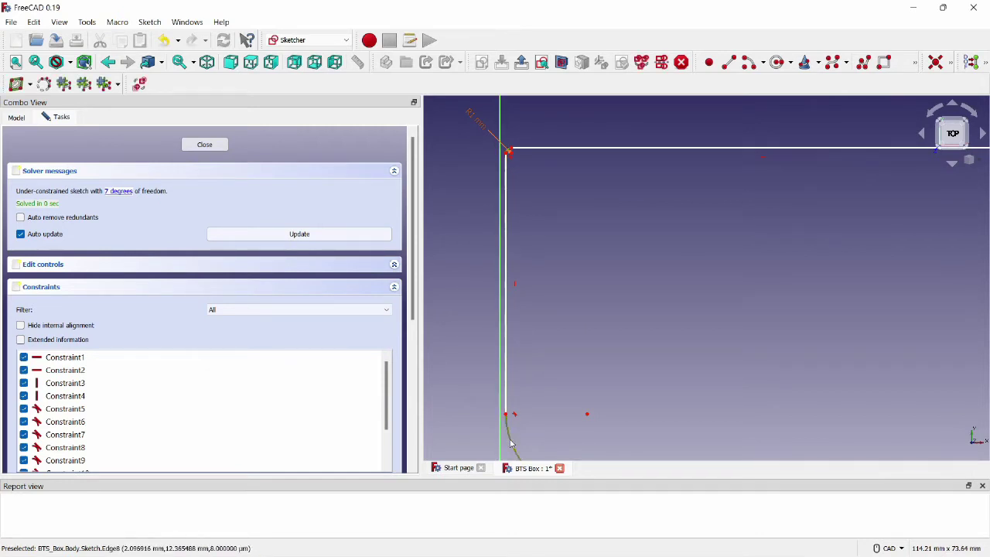
pyautogui.press('Left')
pyautogui.press('Right')
pyautogui.press('Right')
pyautogui.press('Right')
pyautogui.press('Right')
pyautogui.press('Right')
pyautogui.press('Right')
pyautogui.press('Right')
pyautogui.press('Right')
pyautogui.press('Right')
pyautogui.press('Right')
pyautogui.press('Right')
pyautogui.press('Right')
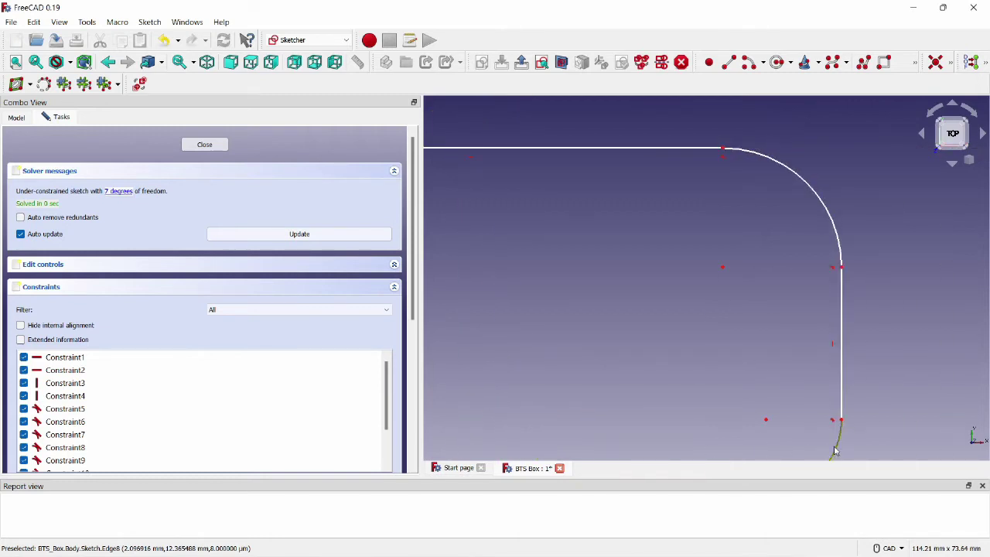
pyautogui.click(822, 203)
pyautogui.hotkey('ctrl', 'z')
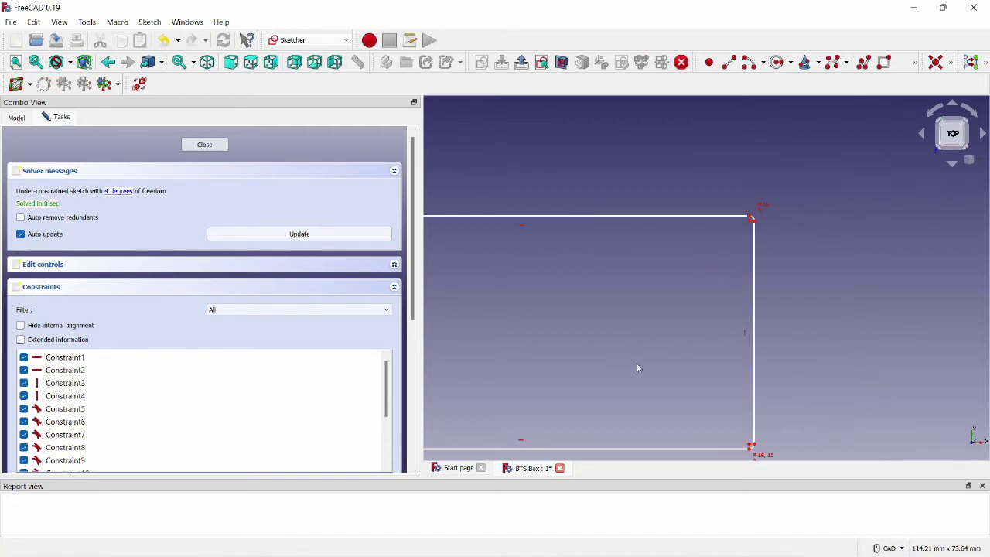
pyautogui.press('Right')
pyautogui.press('Left')
pyautogui.press('Left')
pyautogui.press('Left')
pyautogui.press('Left')
pyautogui.press('Left')
pyautogui.press('Left')
pyautogui.press('Left')
pyautogui.press('Left')
pyautogui.press('Left')
# Step: Pin the rectangle's bottom-left corner to the origin with 0 mm horizontal and vertical distances
pyautogui.press('Up')
pyautogui.press('Down')
pyautogui.press('Down')
pyautogui.press('Down')
pyautogui.press('Down')
pyautogui.press('Down')
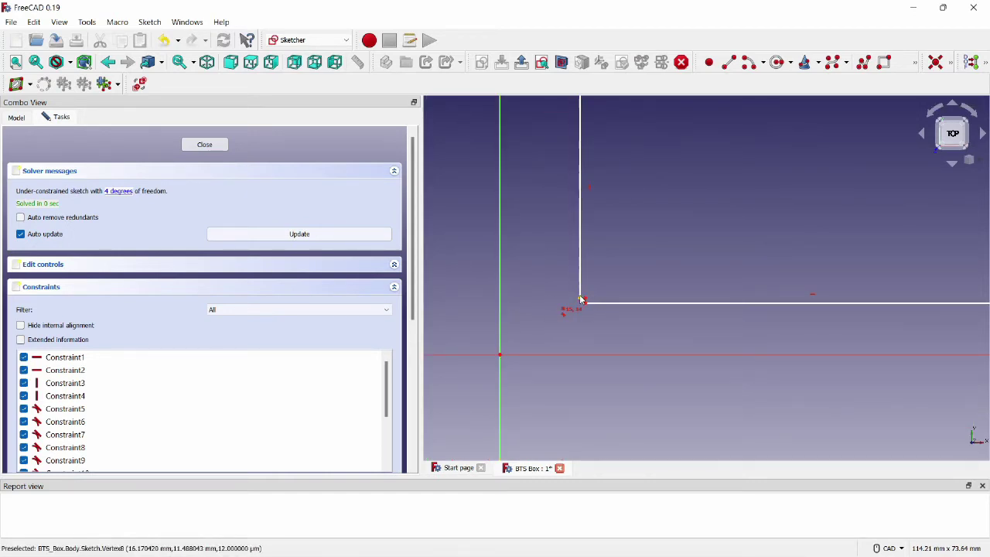
pyautogui.click(582, 300)
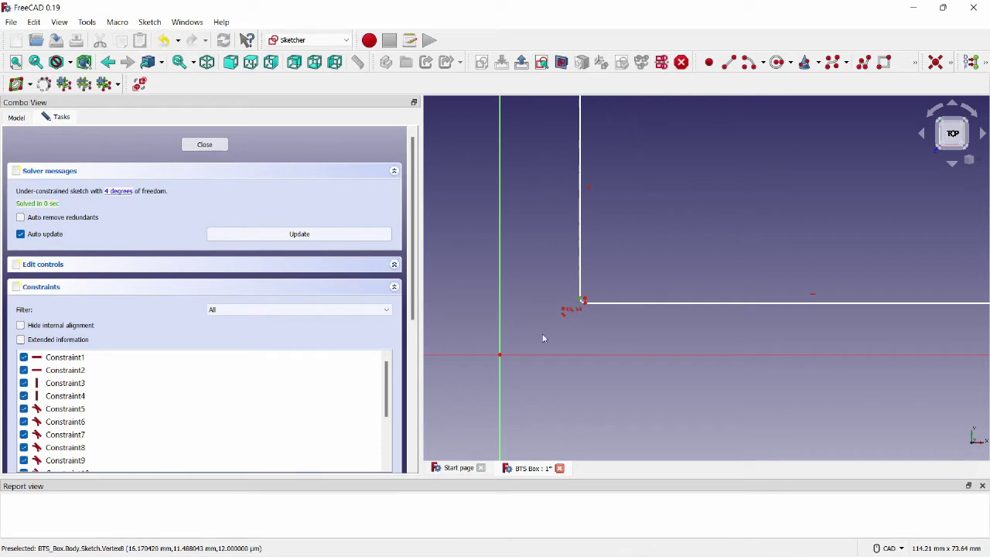
pyautogui.click(500, 358)
pyautogui.write('l')
pyautogui.write('0')
pyautogui.press('Return')
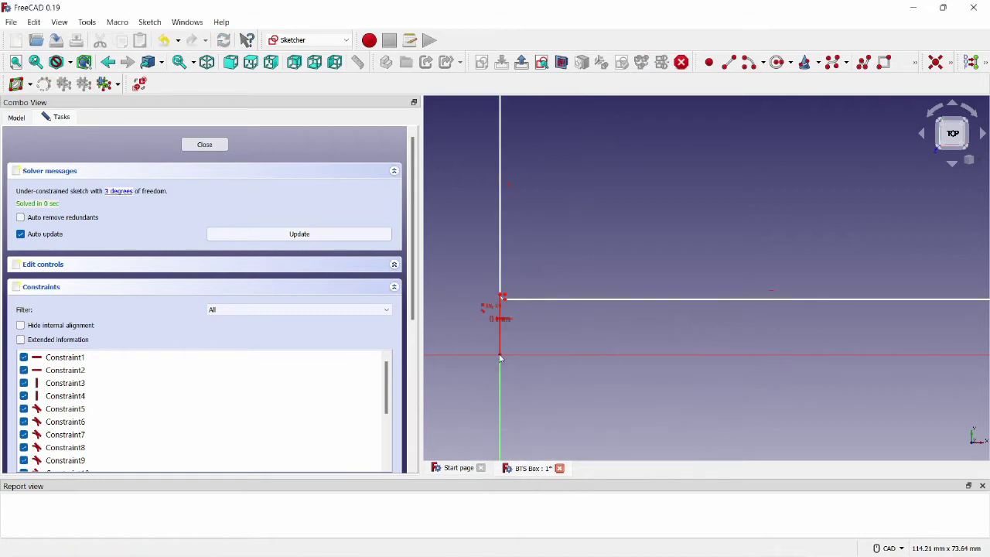
pyautogui.click(504, 302)
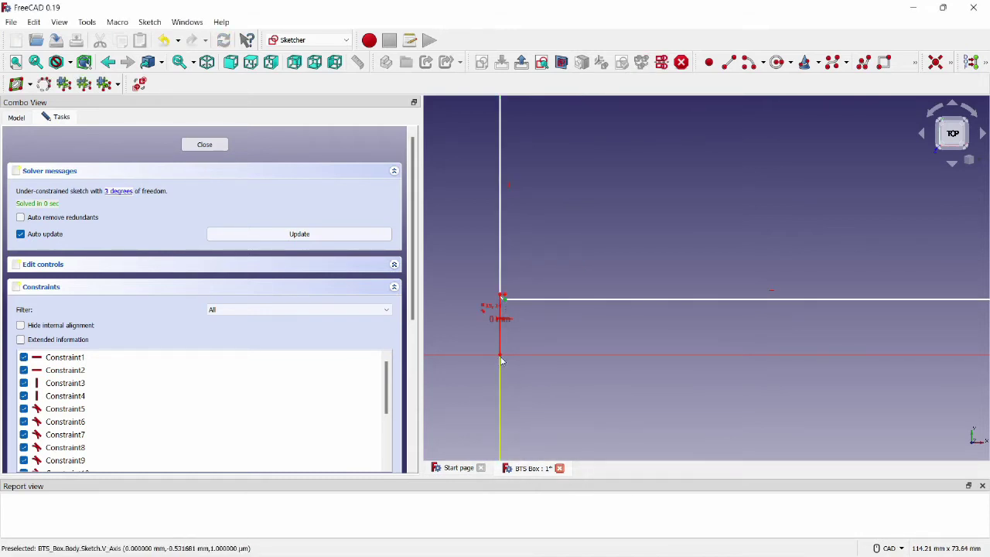
pyautogui.click(501, 359)
pyautogui.write('i')
pyautogui.write('0')
pyautogui.press('Return')
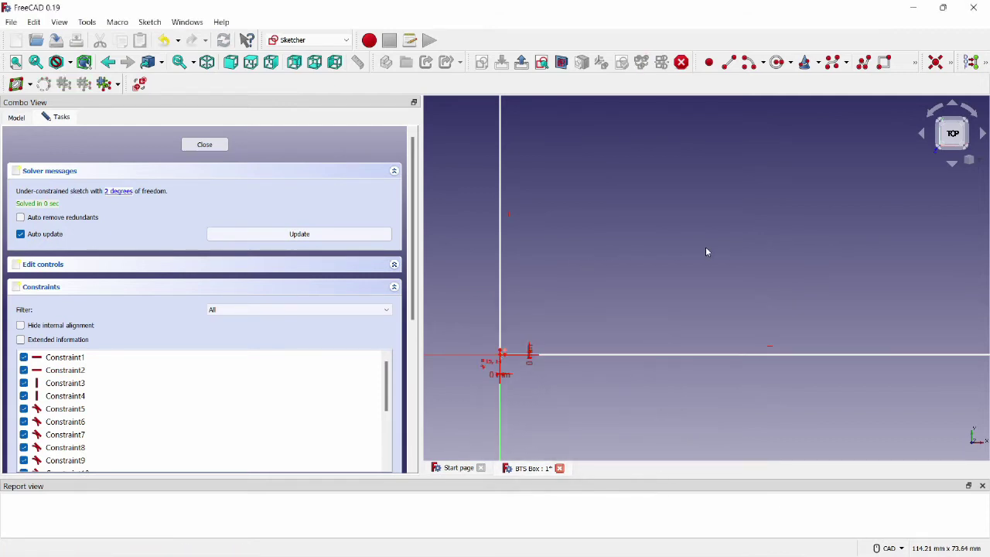
# Step: Select the rectangle's bottom edge for its upcoming length constraint
pyautogui.click(671, 355)
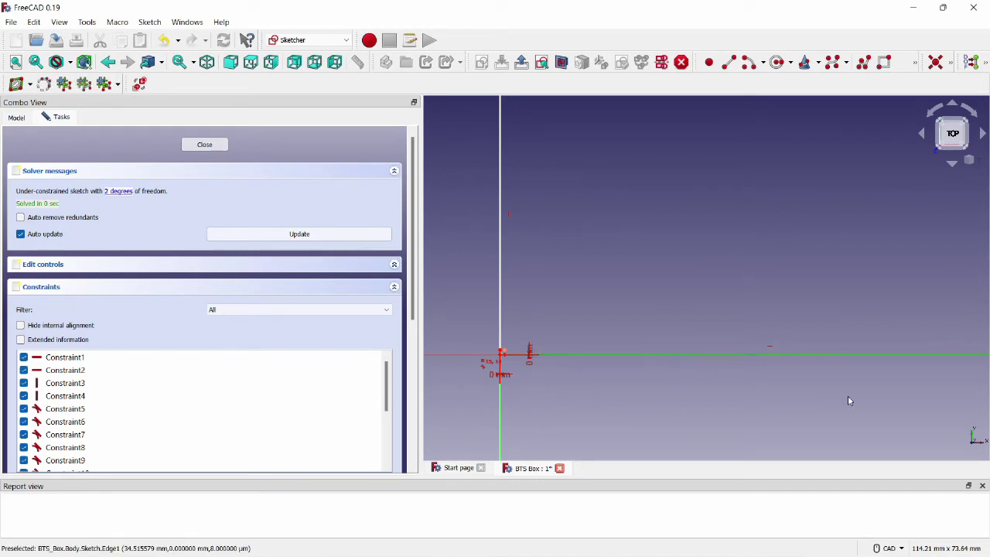
pyautogui.press('Left')
pyautogui.press('Up')
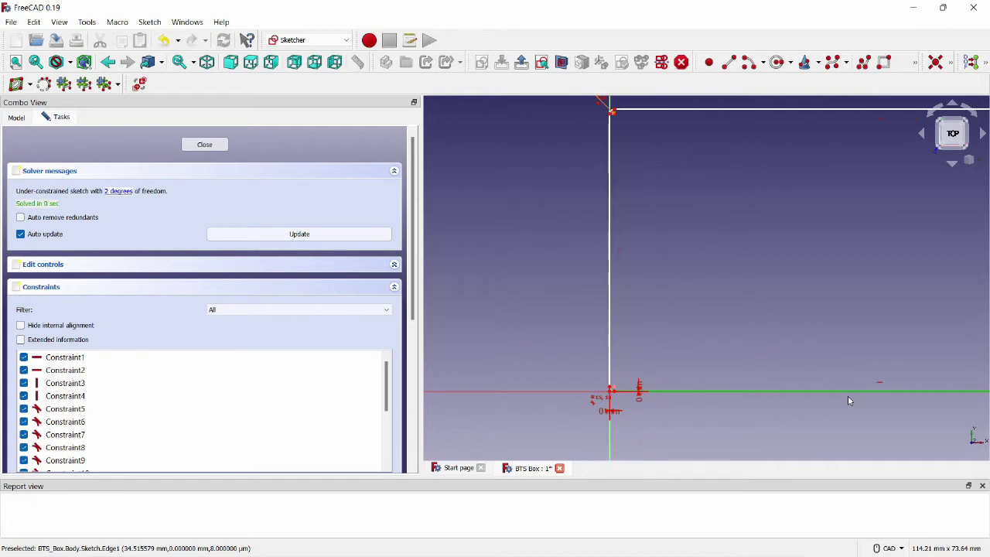
# Step: Constrain the outline's bottom edge length to the spreadsheet's outer_length
pyautogui.press('Right')
pyautogui.press('l')
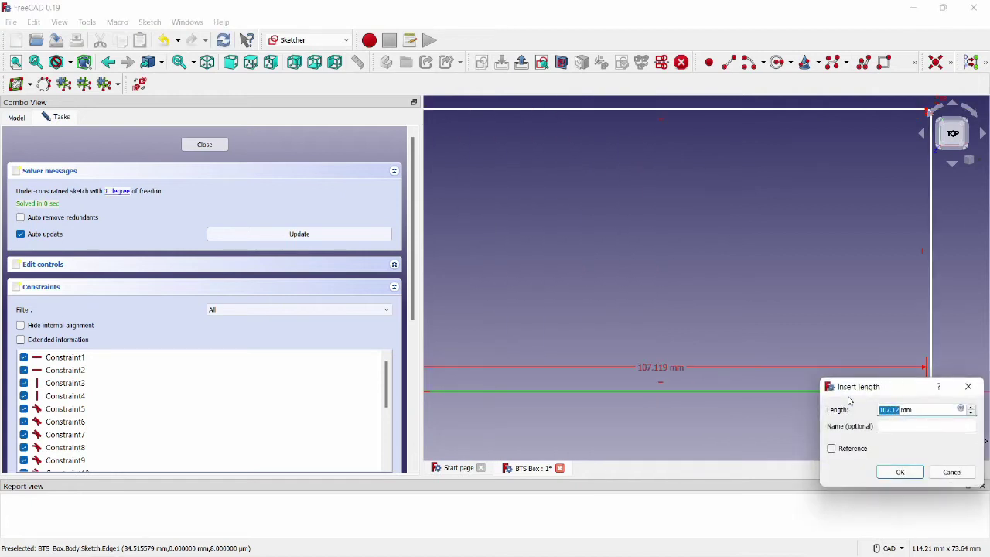
pyautogui.click(960, 410)
pyautogui.write('spre')
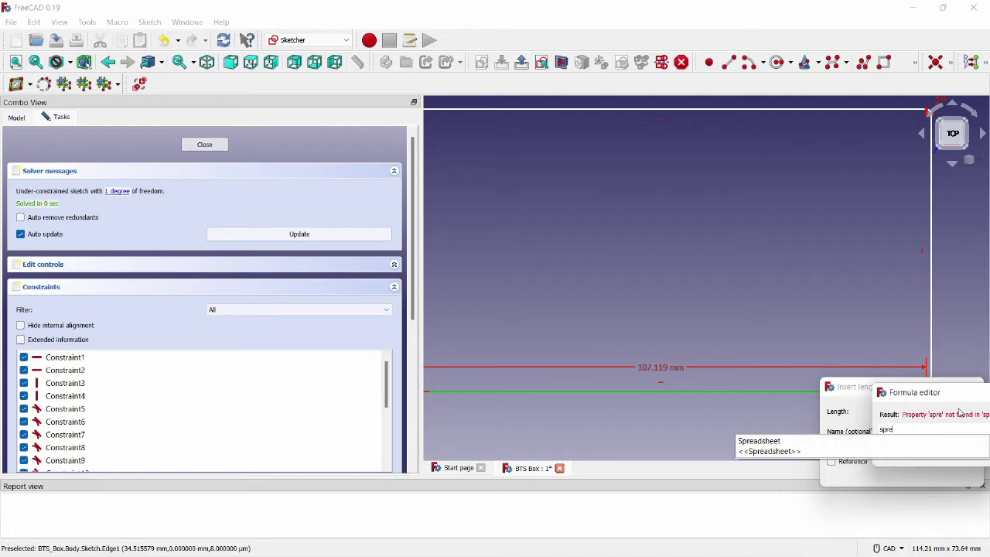
pyautogui.press('Down')
pyautogui.press('Down')
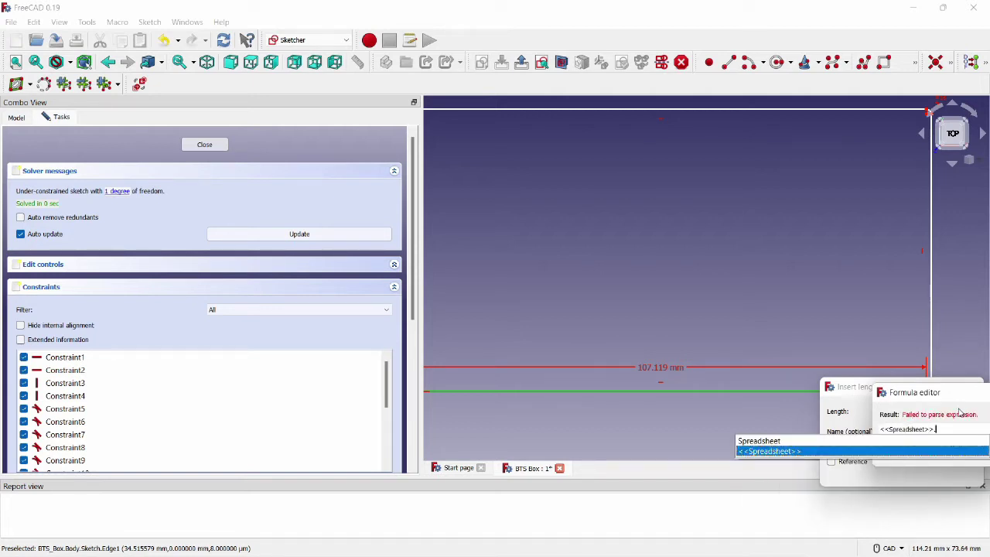
pyautogui.press('Return')
pyautogui.press('Down')
pyautogui.press('Down')
pyautogui.press('Down')
pyautogui.press('Return')
pyautogui.press('Return')
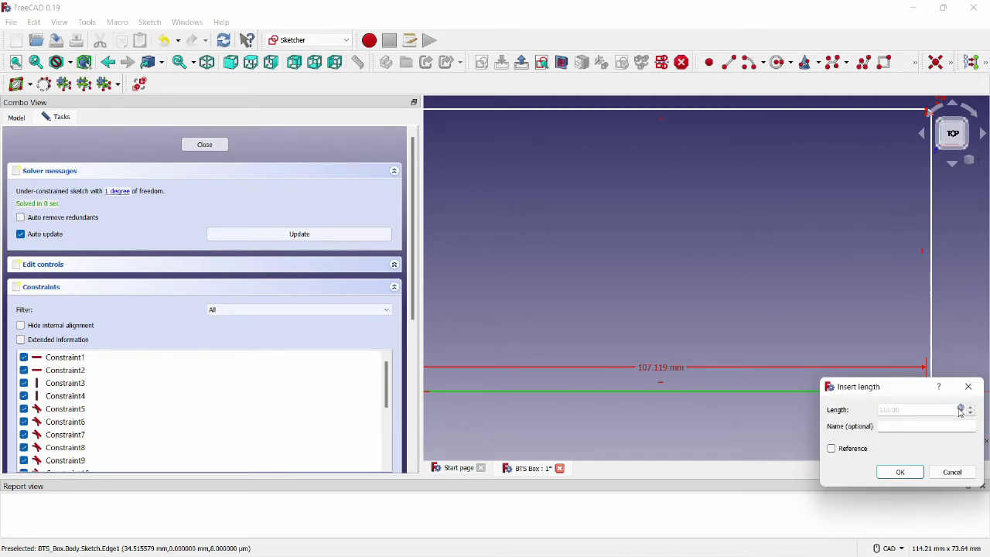
pyautogui.press('Return')
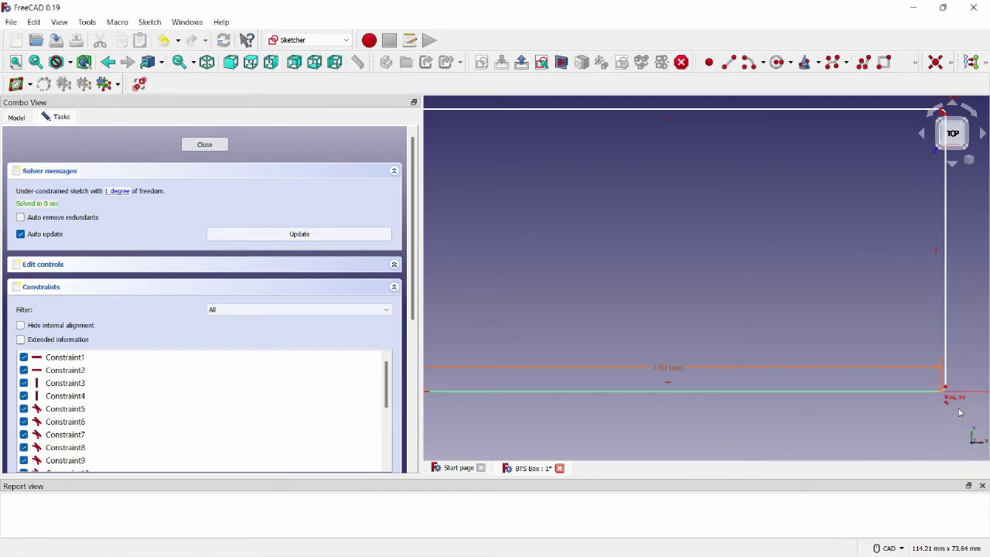
# Step: Constrain the outline's right edge length to the spreadsheet's outer_width (110 mm)
pyautogui.click(946, 335)
pyautogui.press('i')
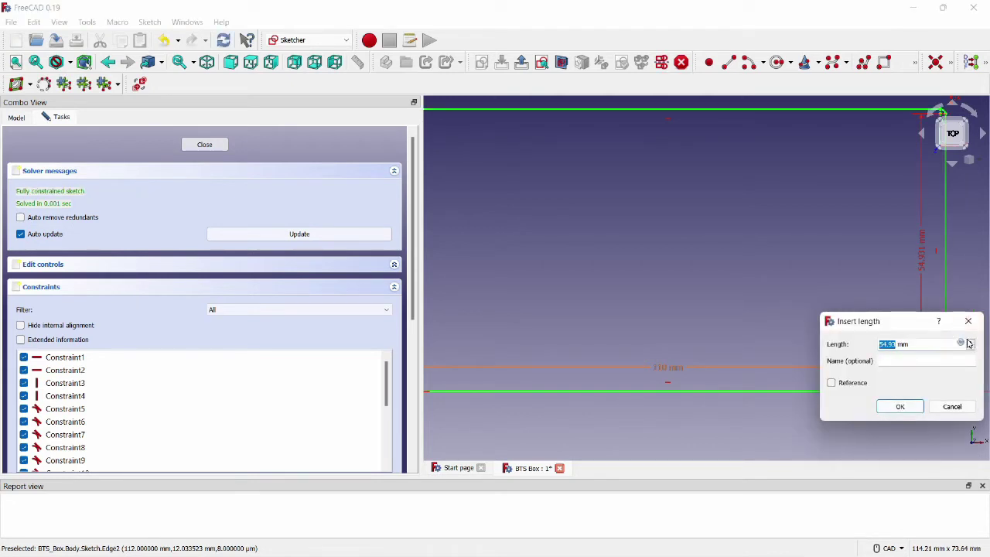
pyautogui.click(961, 344)
pyautogui.write('sp')
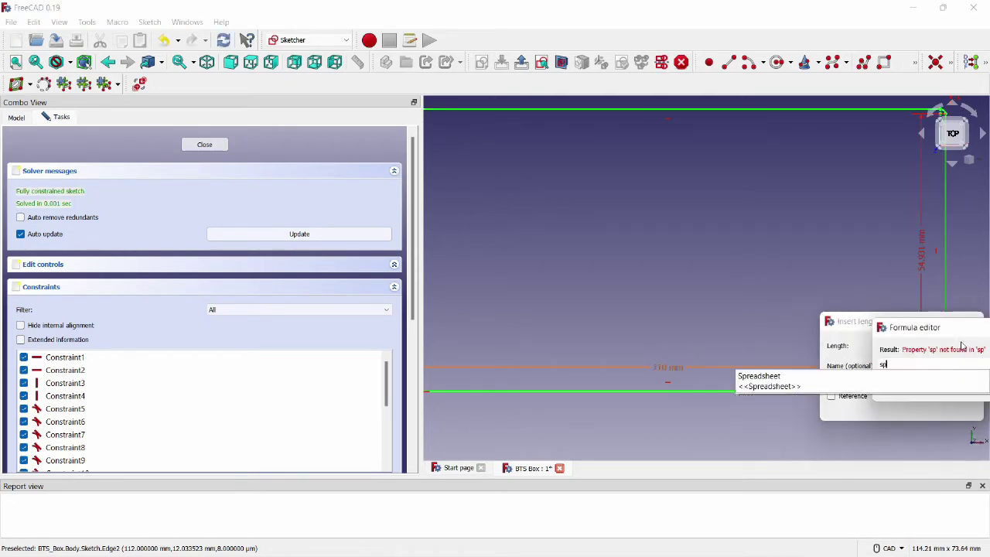
pyautogui.write('red')
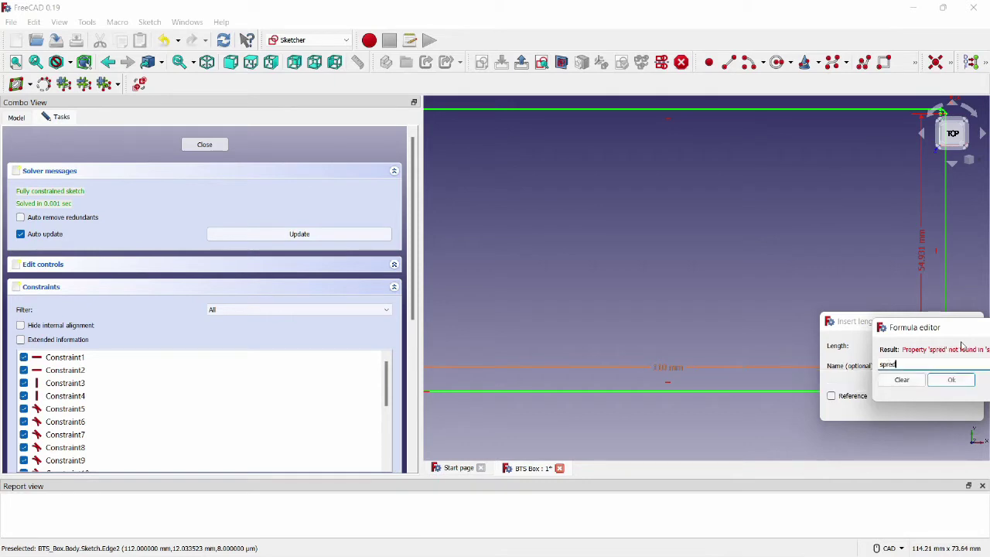
pyautogui.press('BackSpace')
pyautogui.write('ad')
pyautogui.press('Down')
pyautogui.press('Down')
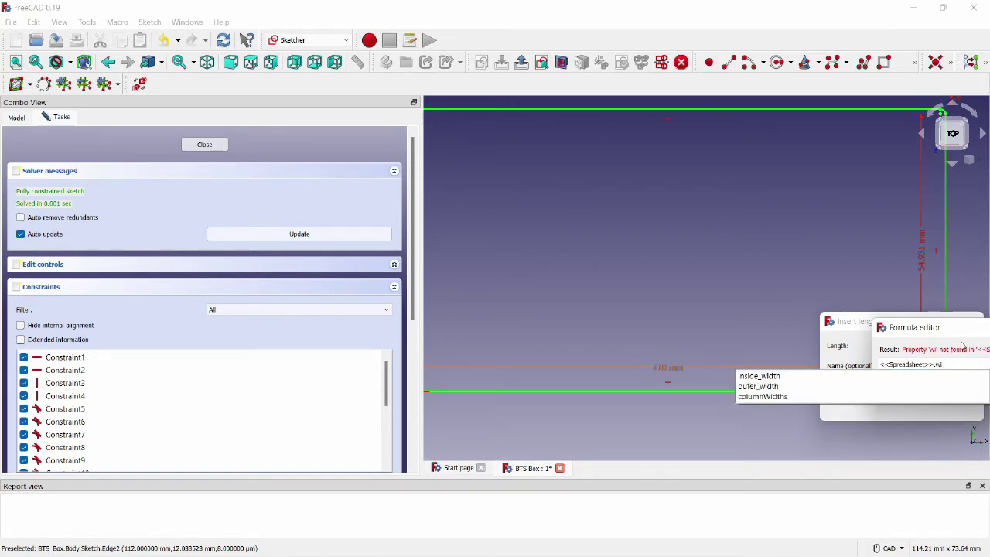
pyautogui.press('Down')
pyautogui.press('Down')
pyautogui.press('Return')
pyautogui.press('Return')
pyautogui.press('Return')
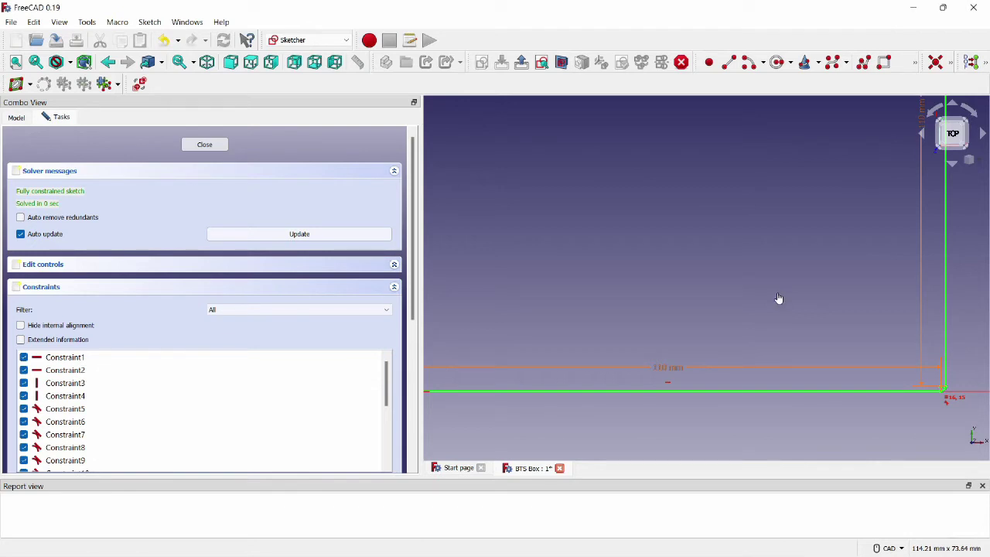
# Step: Pad the box outline 62 mm using Spreadsheet.outer_depth, then select the pad's top face
pyautogui.click(205, 146)
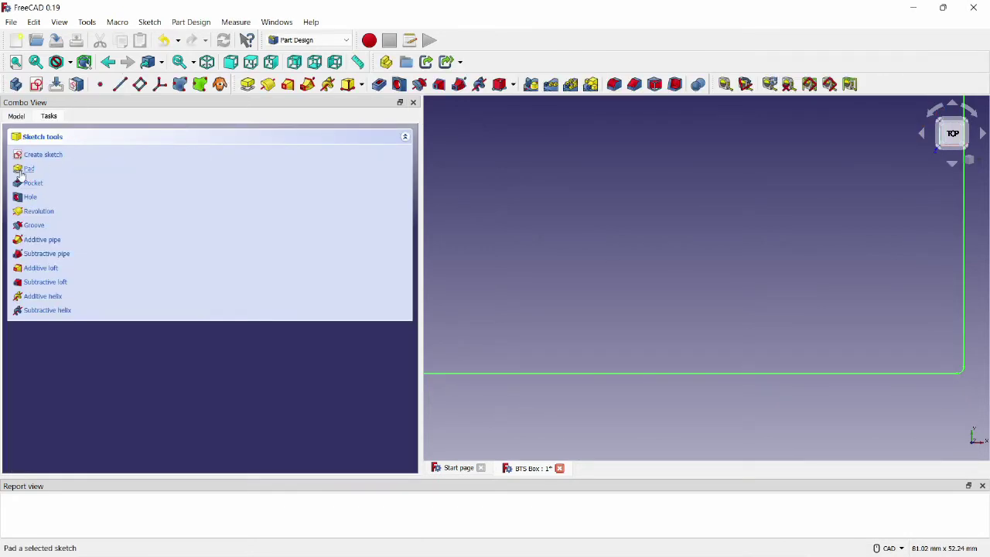
pyautogui.click(22, 174)
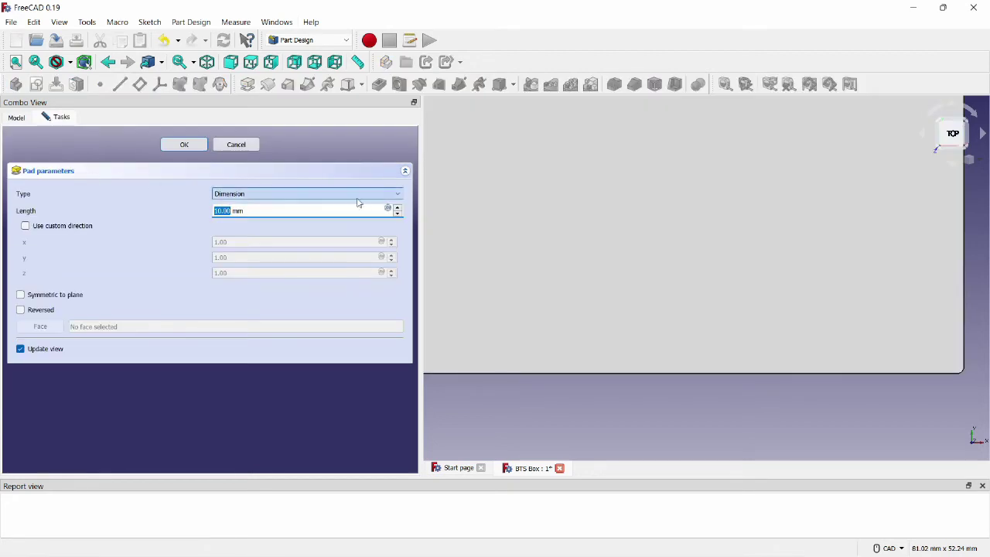
pyautogui.click(388, 209)
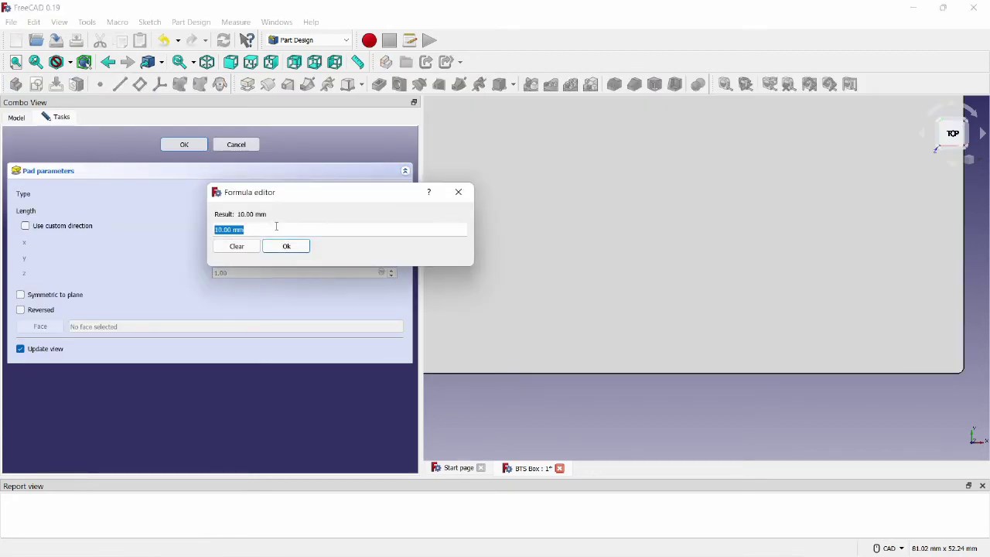
pyautogui.write('spre')
pyautogui.press('Down')
pyautogui.press('Down')
pyautogui.write('p')
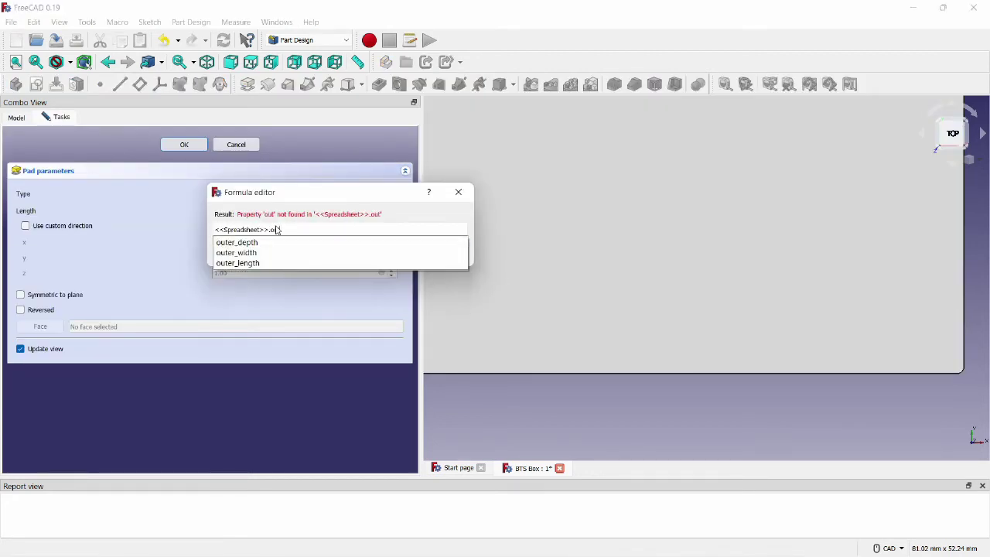
pyautogui.press('Down')
pyautogui.press('Return')
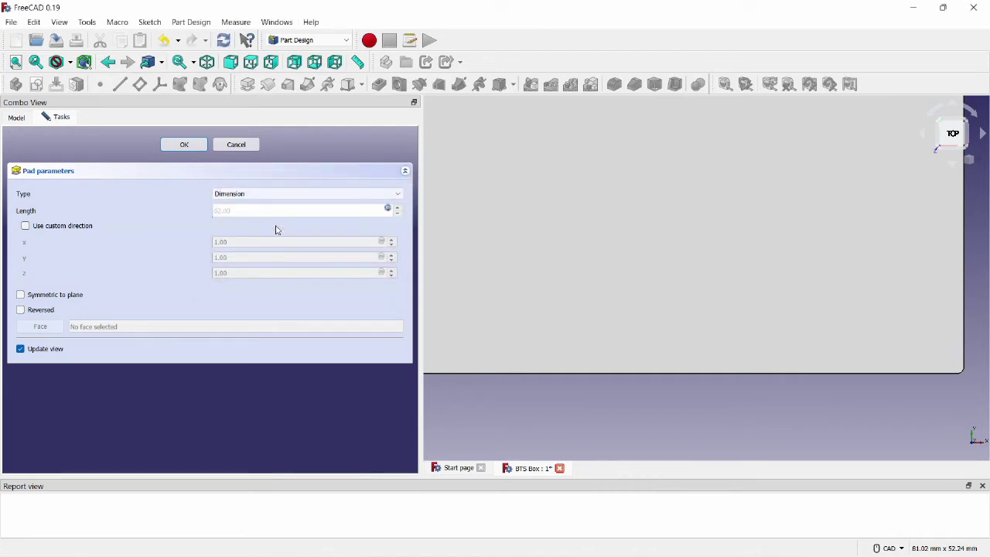
pyautogui.click(183, 146)
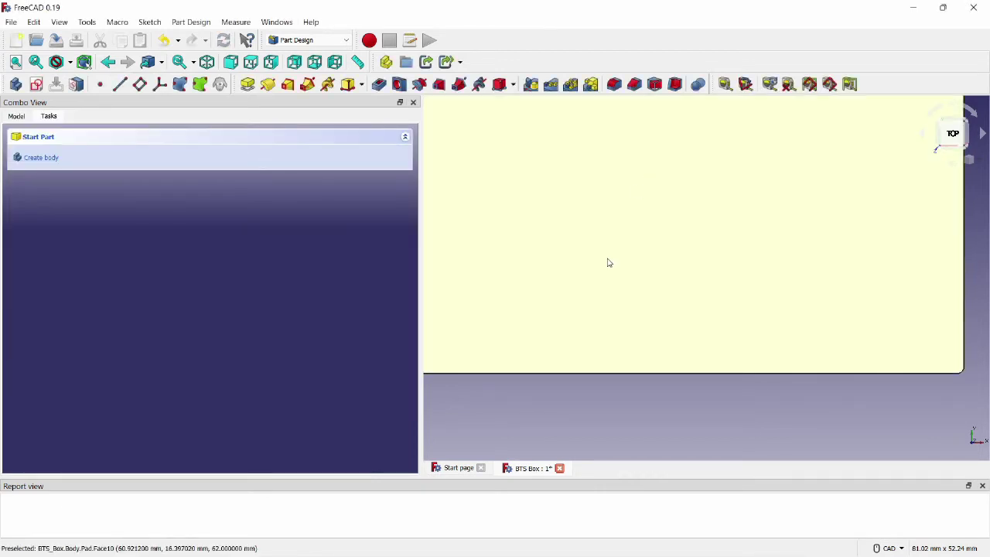
pyautogui.click(17, 116)
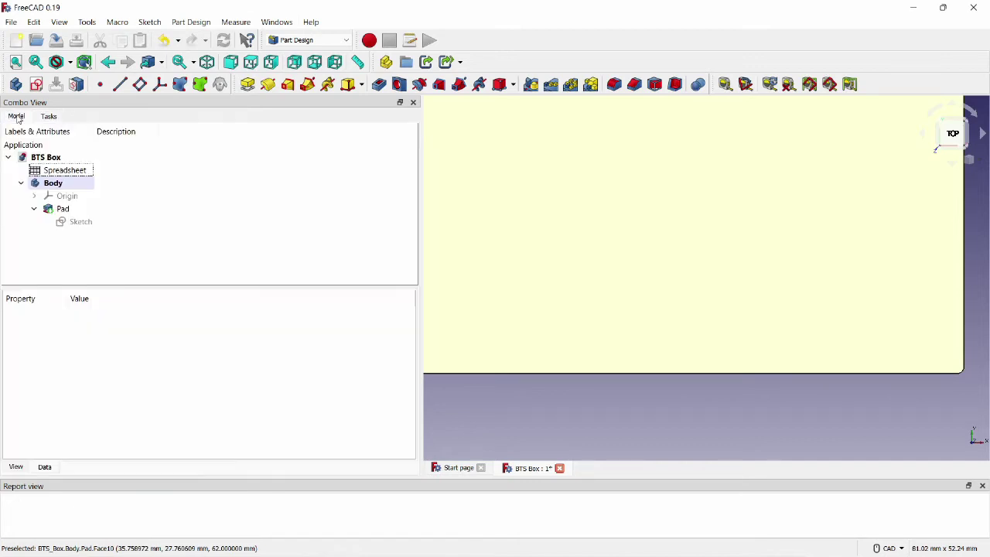
pyautogui.click(661, 248)
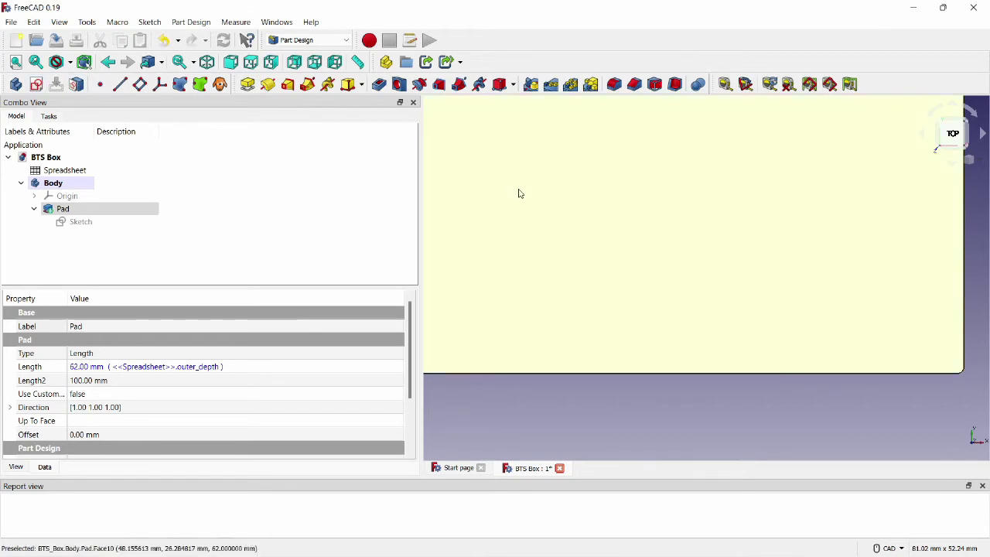
# Step: Create Sketch001 on the pad's top face and reopen it for editing
pyautogui.click(37, 85)
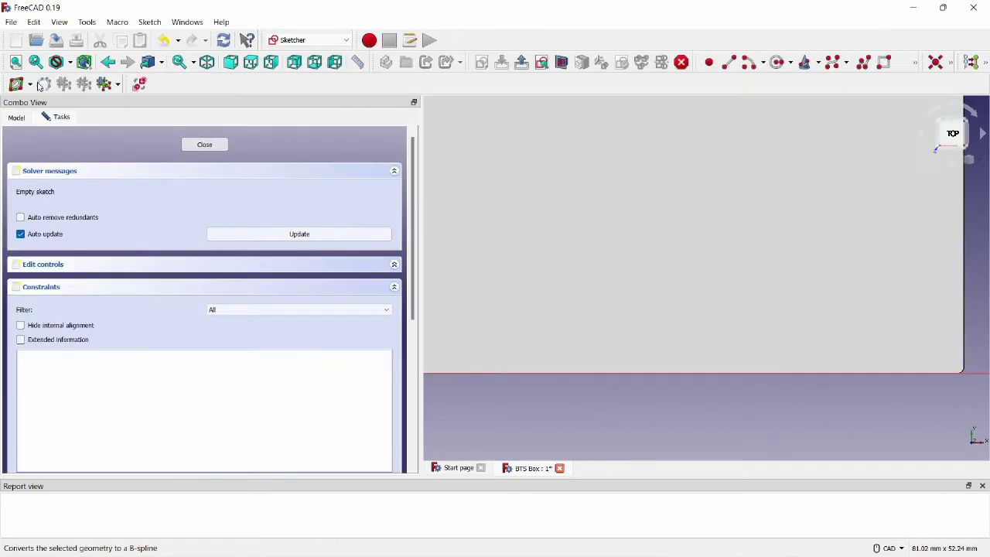
pyautogui.click(205, 144)
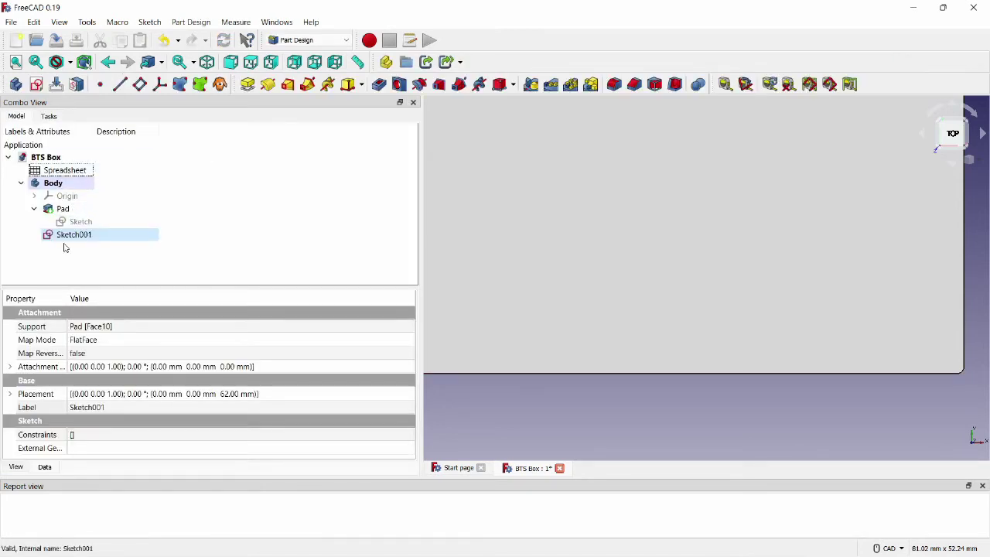
pyautogui.click(71, 238)
pyautogui.doubleClick(71, 236)
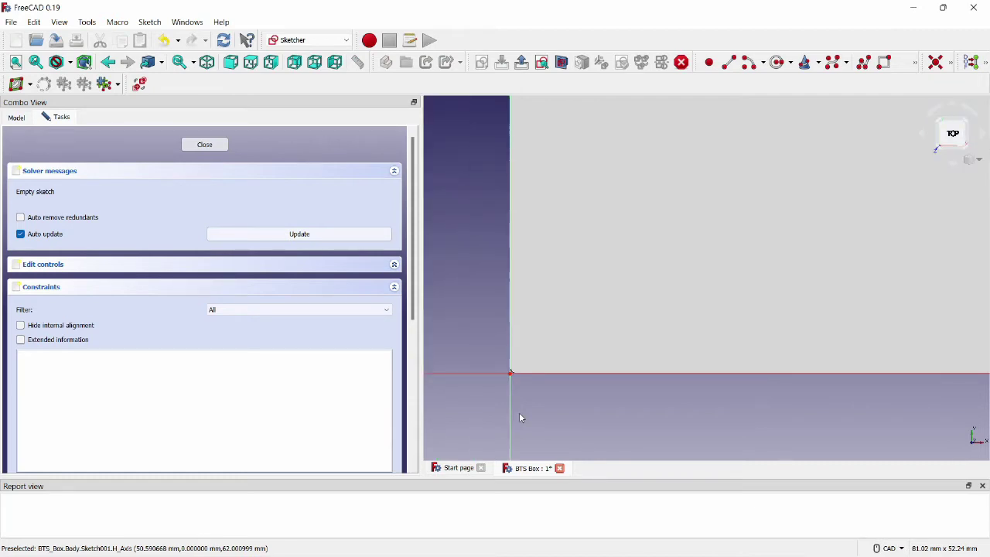
# Step: Draw the inner rectangle inside the box outline
pyautogui.click(883, 62)
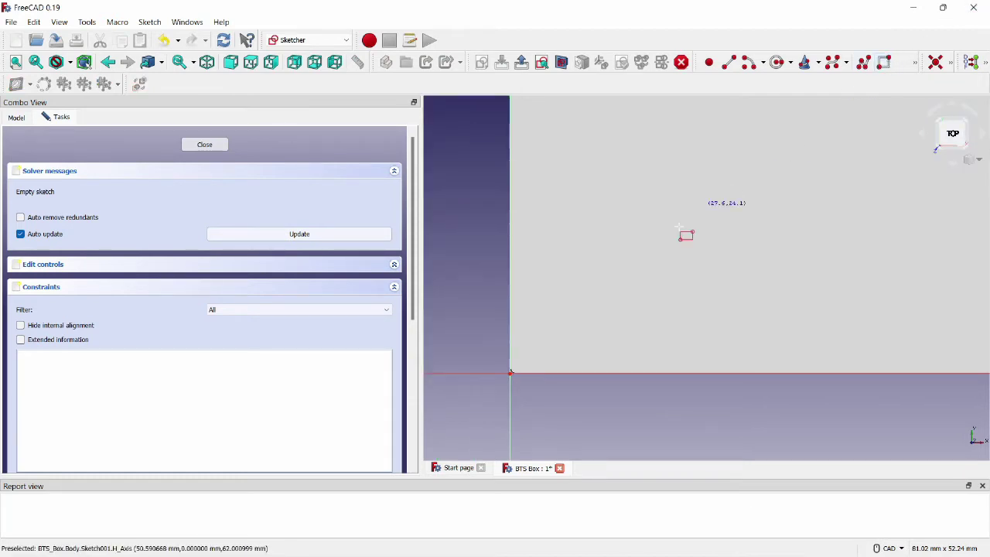
pyautogui.click(544, 338)
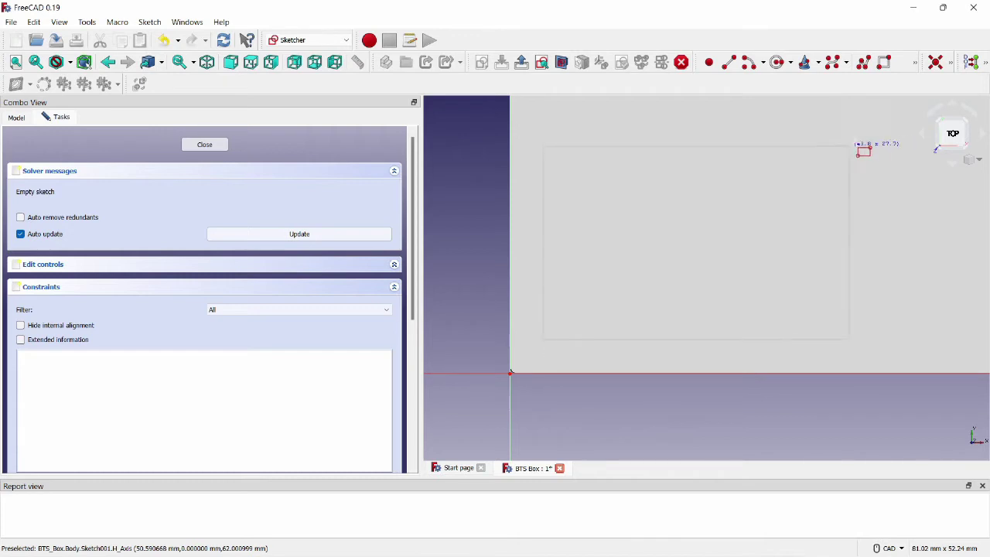
pyautogui.click(891, 131)
pyautogui.rightClick(678, 246)
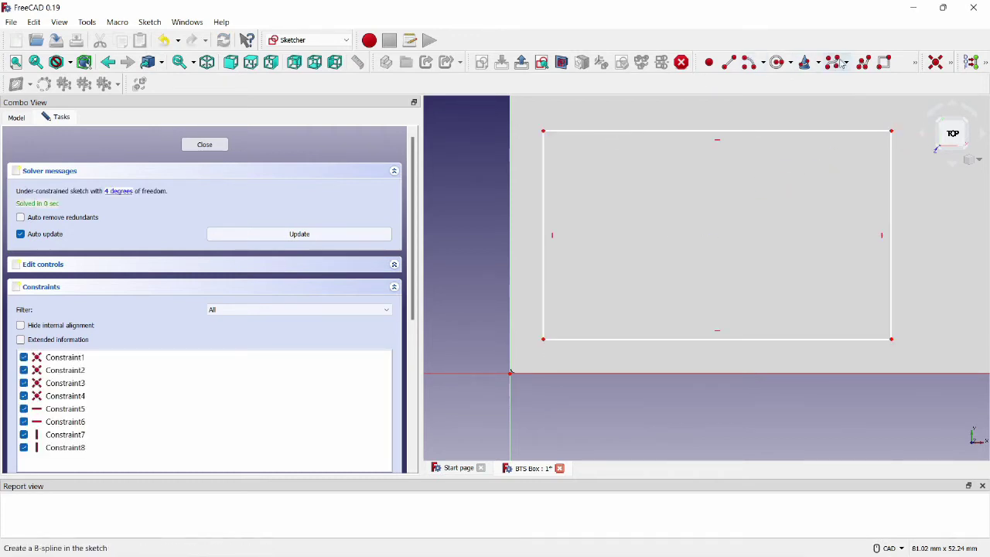
# Step: Fillet all four corners of the inner rectangle
pyautogui.click(917, 62)
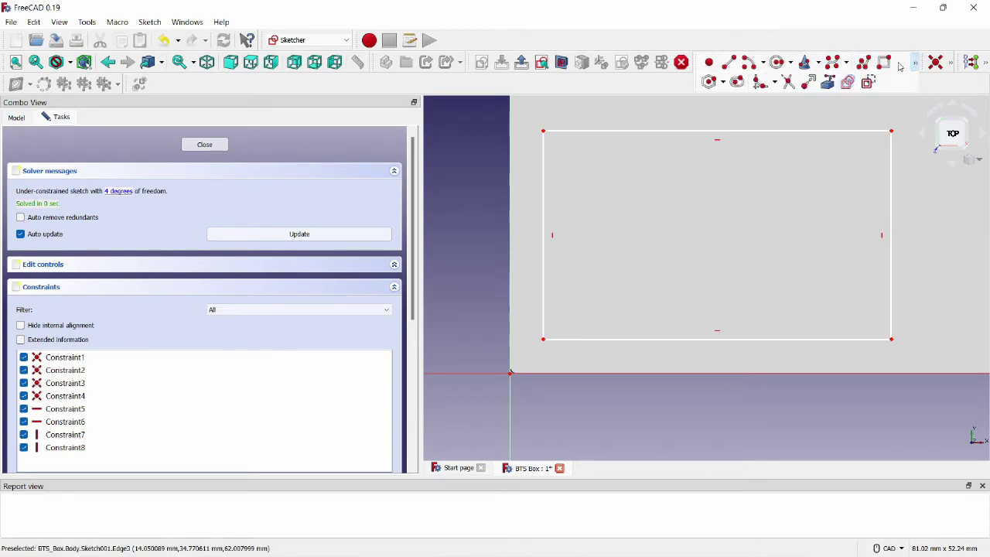
pyautogui.click(760, 83)
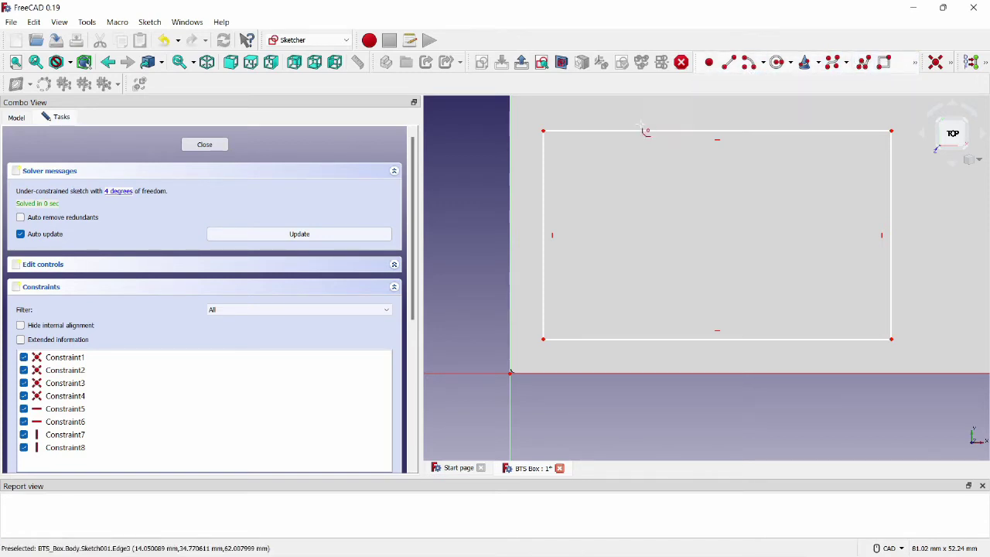
pyautogui.click(545, 162)
pyautogui.click(581, 132)
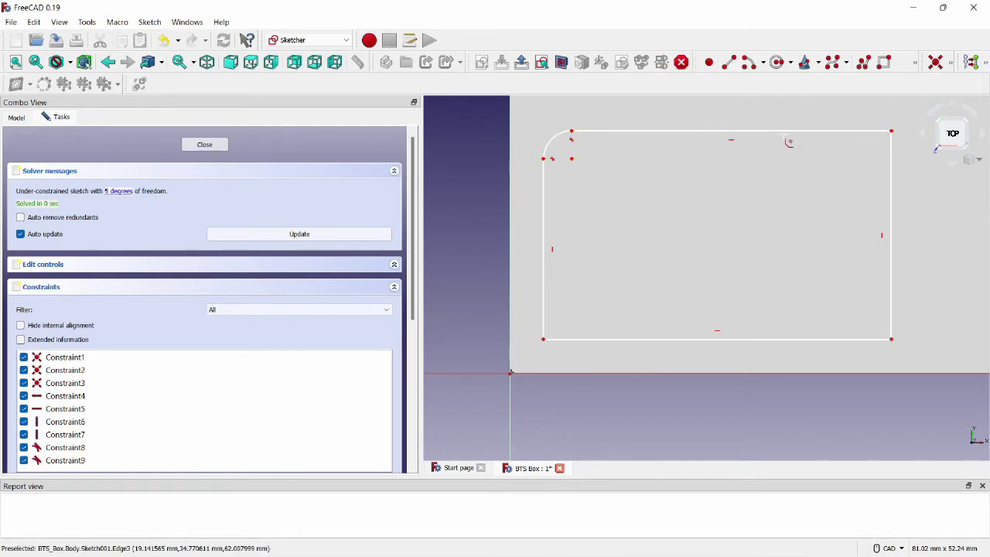
pyautogui.click(854, 133)
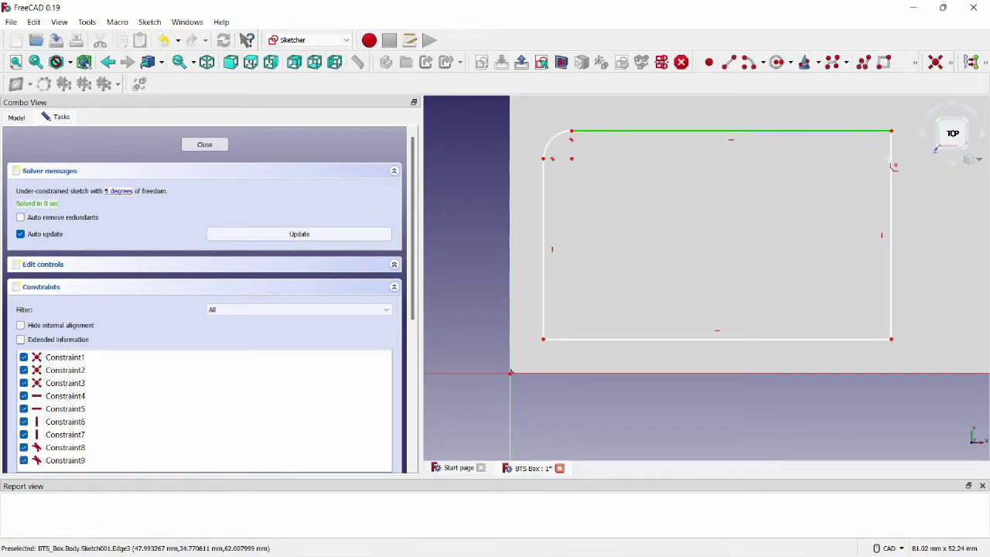
pyautogui.click(891, 302)
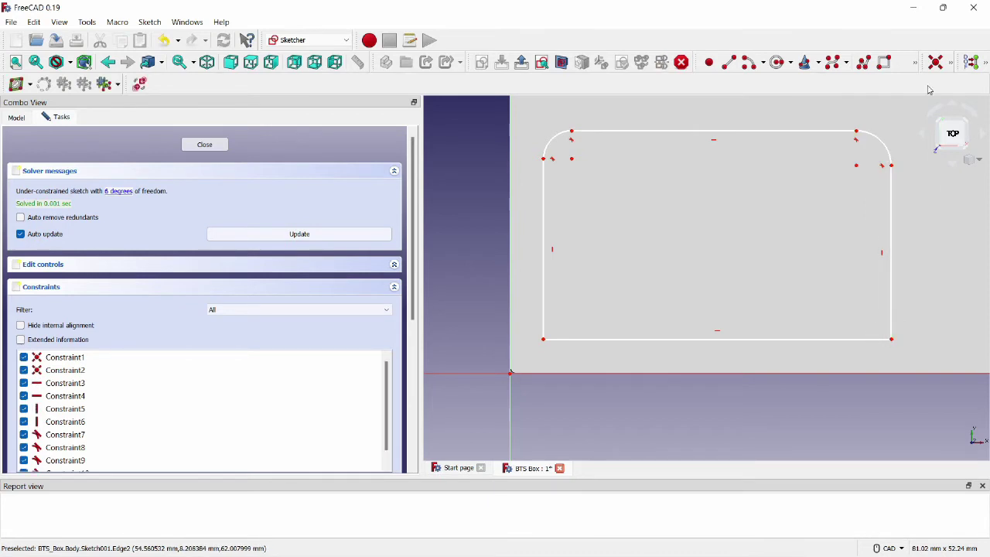
pyautogui.click(915, 62)
pyautogui.click(763, 84)
pyautogui.click(890, 307)
pyautogui.click(654, 338)
pyautogui.click(654, 338)
pyautogui.click(546, 308)
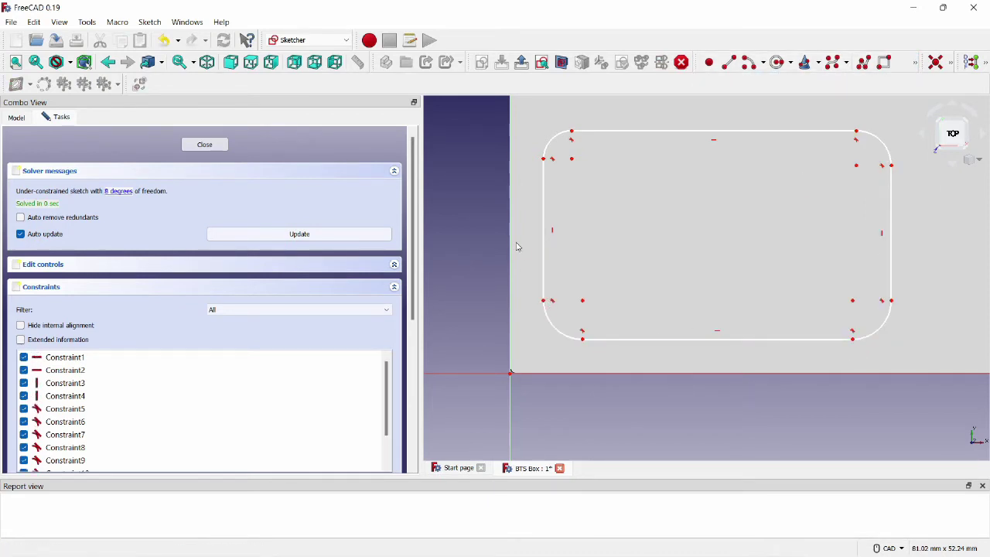
# Step: Make the four corner arcs equal with a shared radius
pyautogui.click(557, 142)
pyautogui.click(877, 139)
pyautogui.click(884, 330)
pyautogui.click(563, 337)
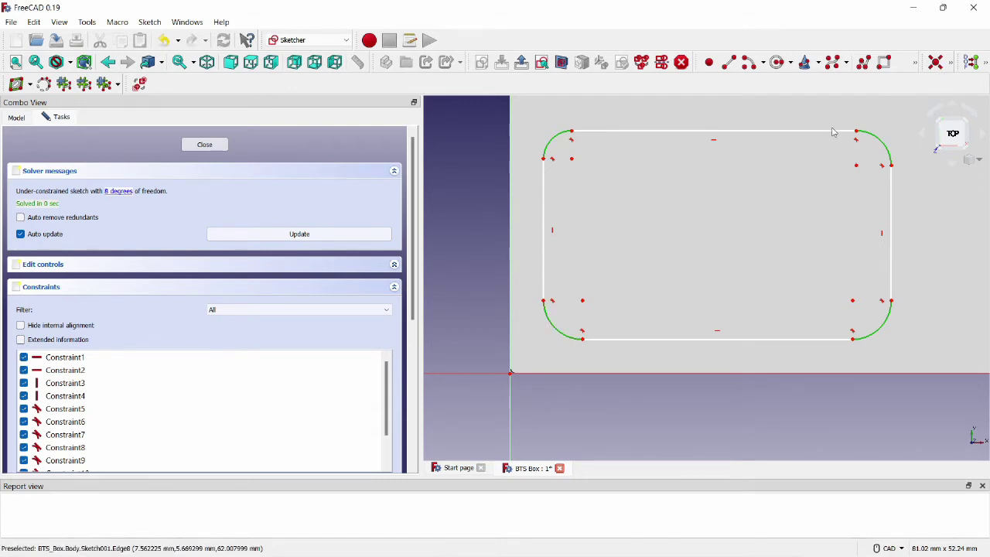
pyautogui.press('e')
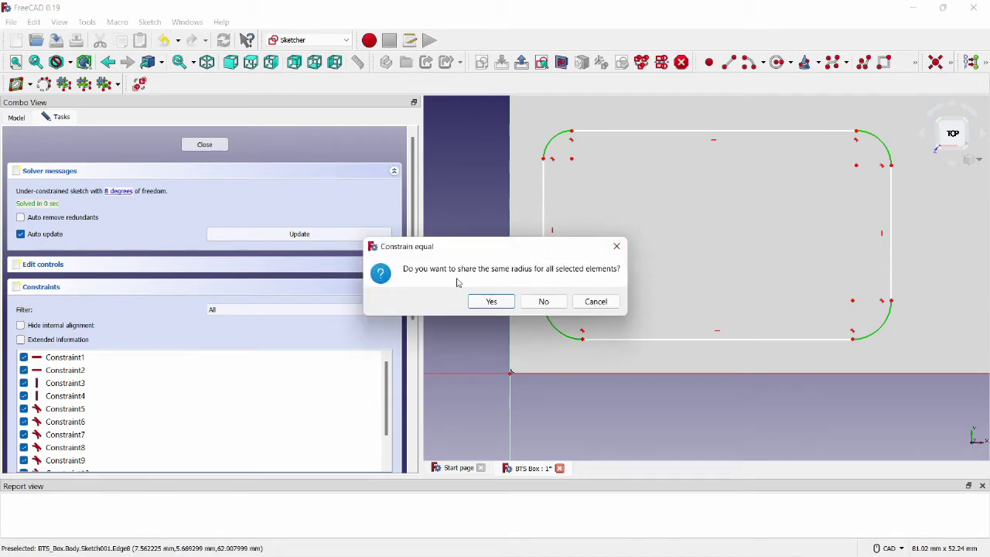
pyautogui.click(491, 302)
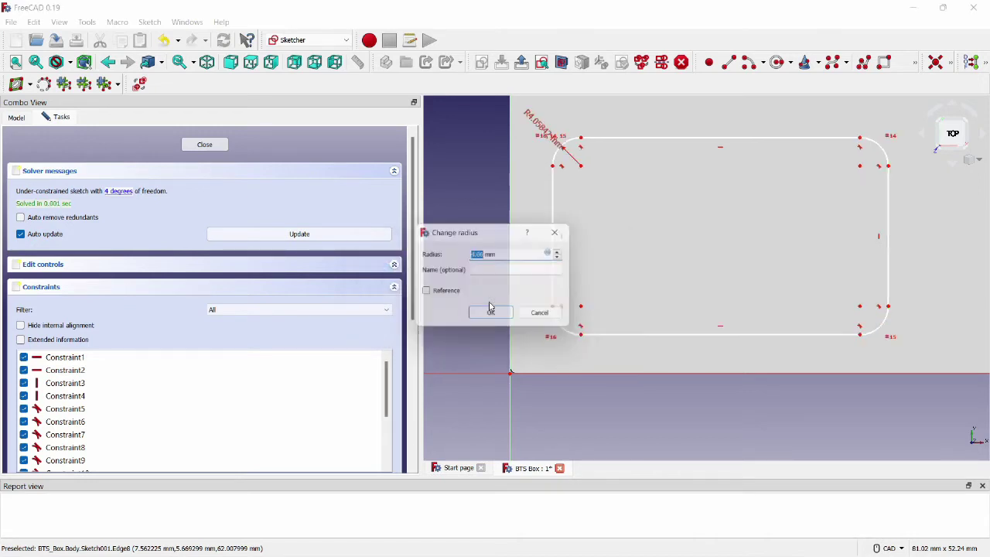
# Step: Set the corner radius to Spreadsheet.radius (1 mm)
pyautogui.click(554, 253)
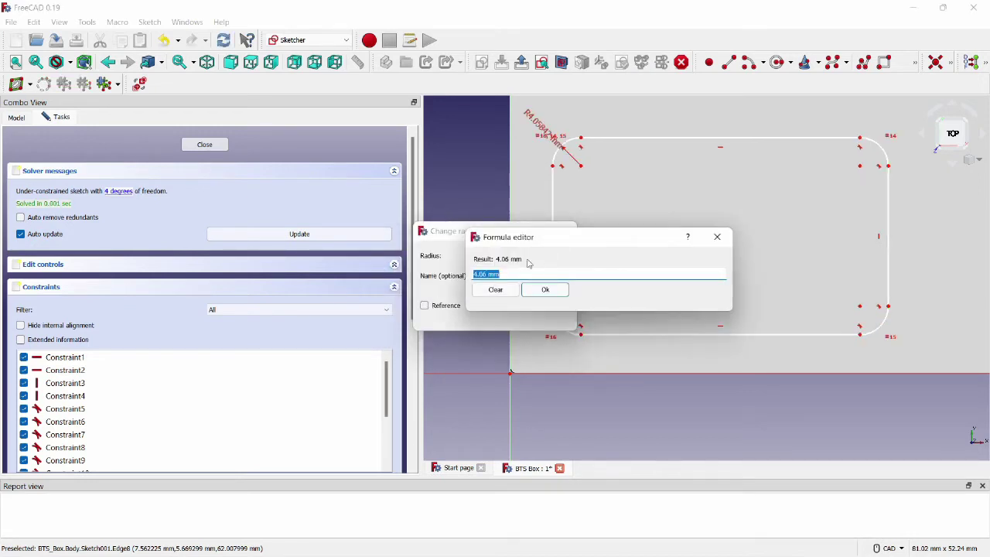
pyautogui.write('sp')
pyautogui.press('Down')
pyautogui.press('Down')
pyautogui.press('Return')
pyautogui.write('.rad')
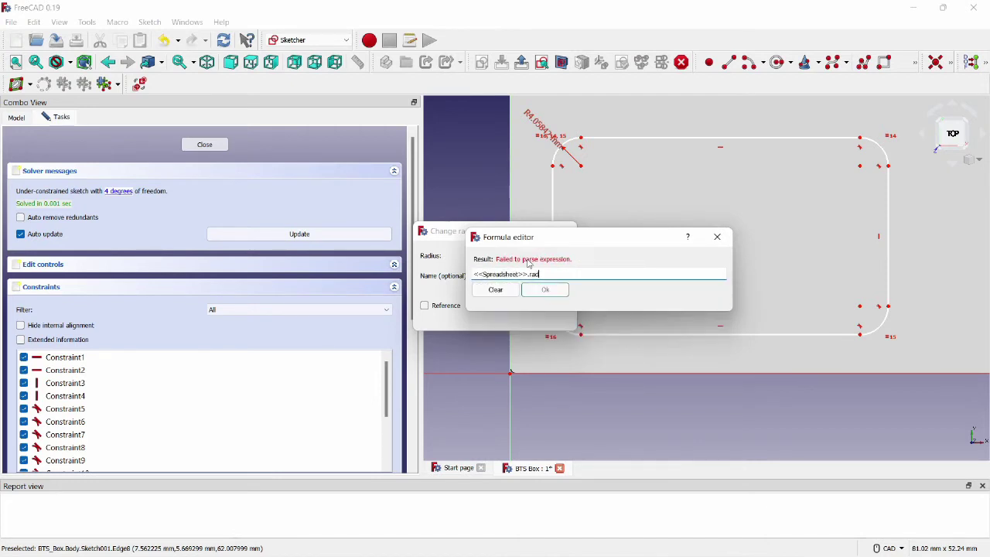
pyautogui.write('i')
pyautogui.press('Return')
pyautogui.press('Return')
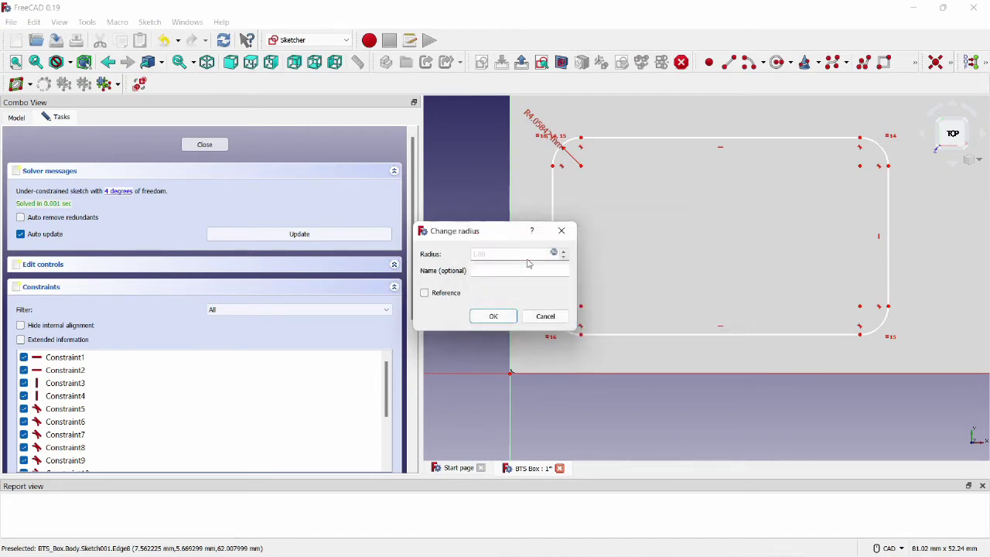
pyautogui.press('Return')
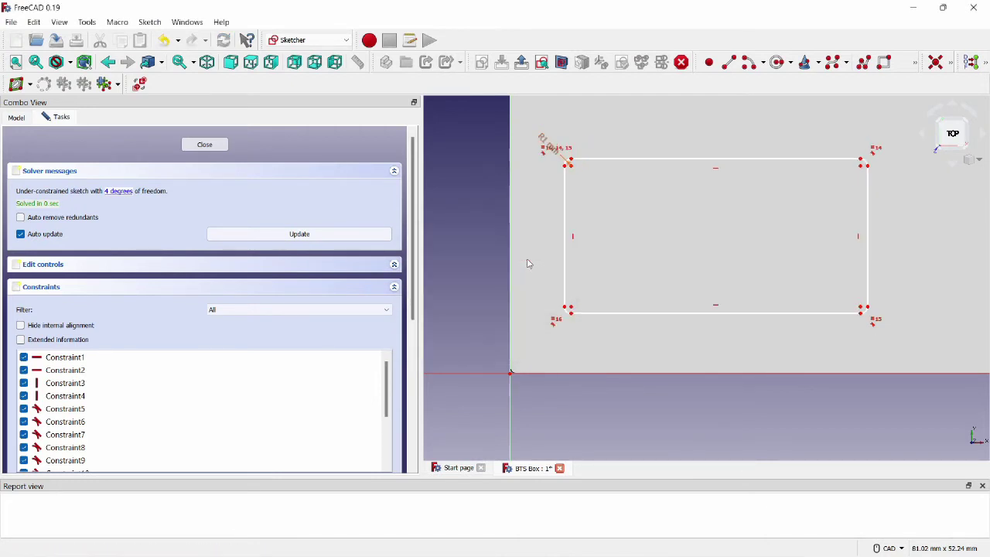
pyautogui.click(565, 310)
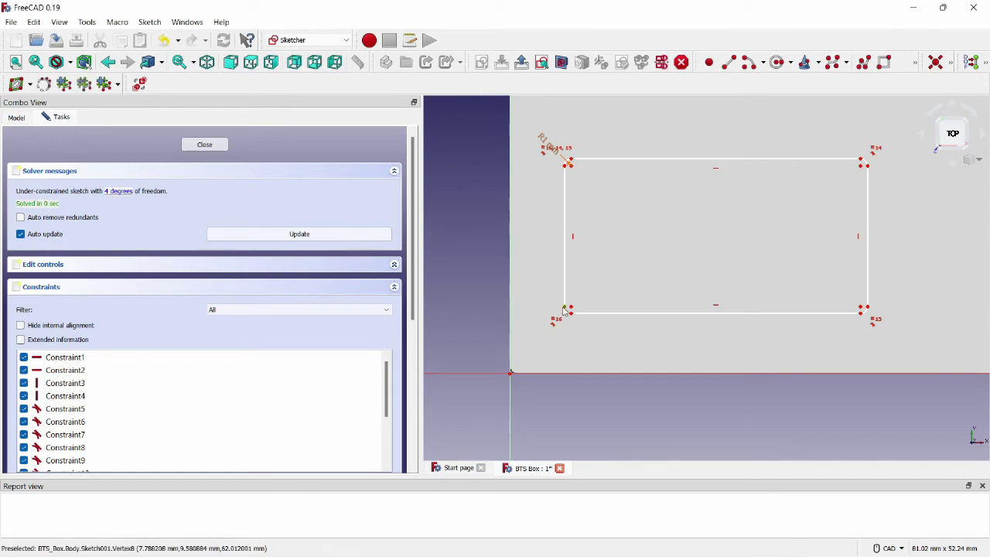
# Step: Set the corner's horizontal distance from the origin to Spreadsheet.wall_thickness
pyautogui.click(510, 375)
pyautogui.press('l')
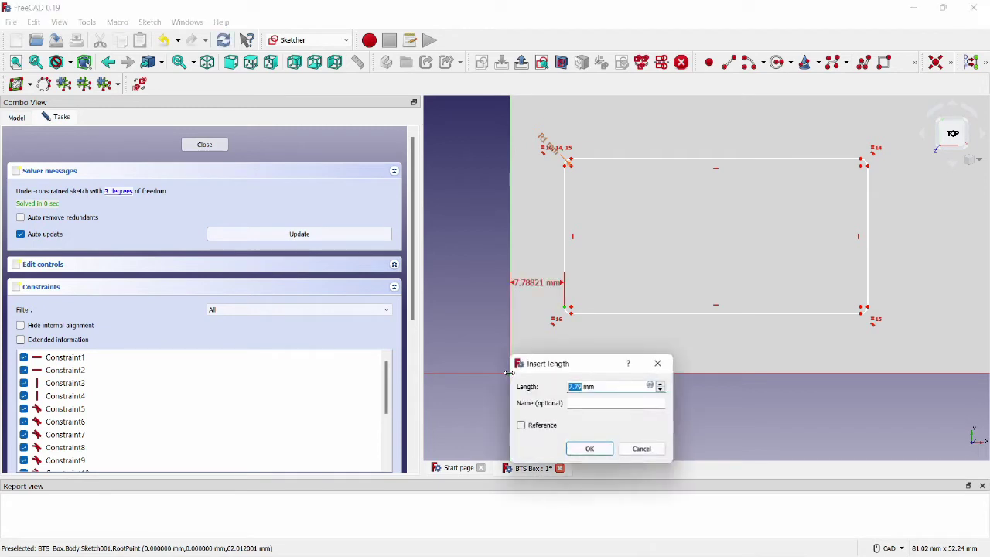
pyautogui.click(651, 385)
pyautogui.write('wa')
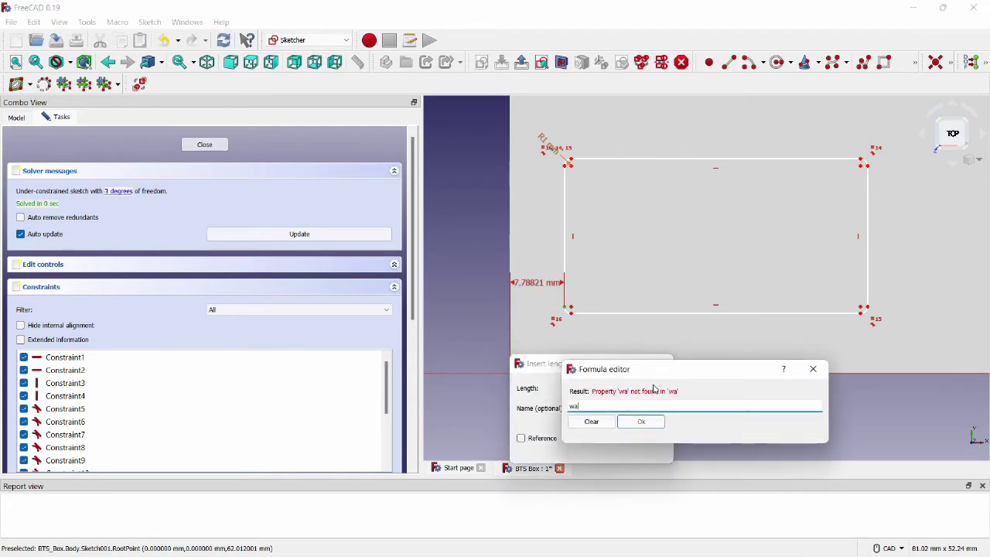
pyautogui.press('BackSpace')
pyautogui.press('BackSpace')
pyautogui.write('s')
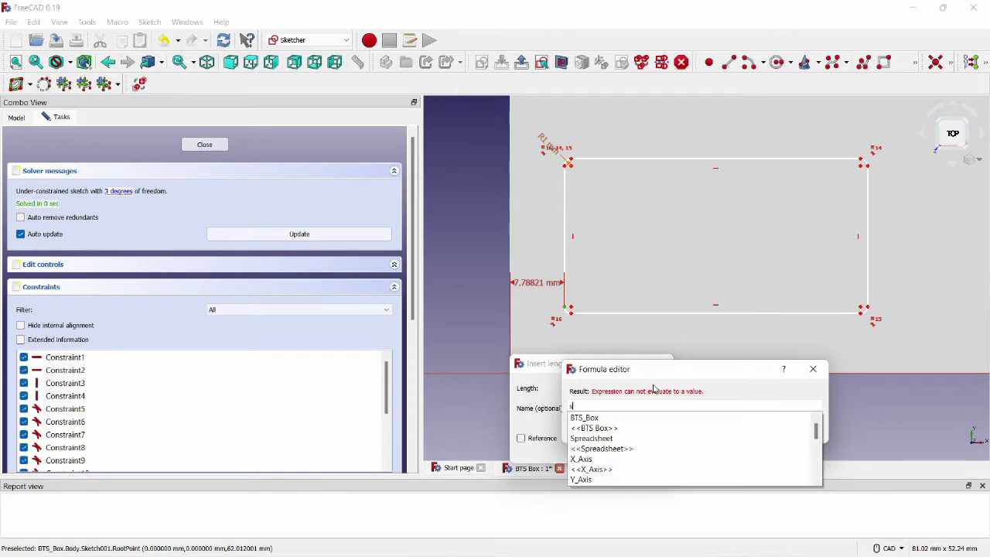
pyautogui.write('p')
pyautogui.press('Down')
pyautogui.press('Down')
pyautogui.press('Return')
pyautogui.write('.wa')
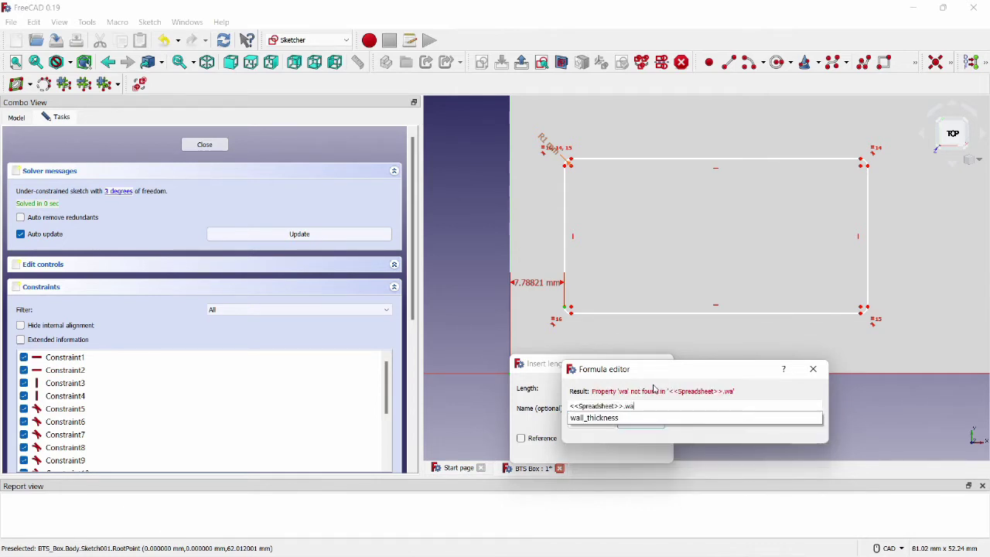
pyautogui.press('Return')
pyautogui.press('Return')
pyautogui.press('Return')
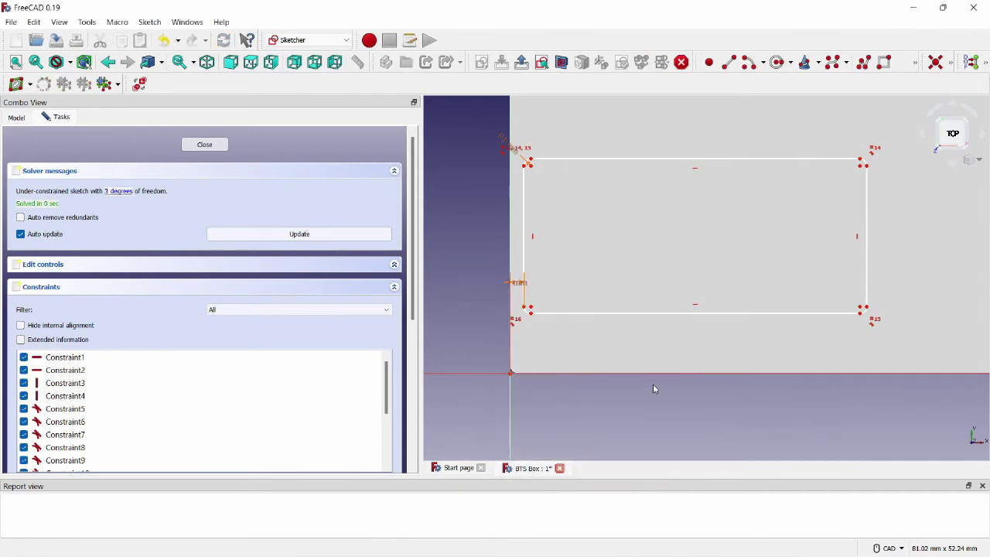
# Step: Try another corner-to-origin distance and discard it as redundant
pyautogui.click(531, 315)
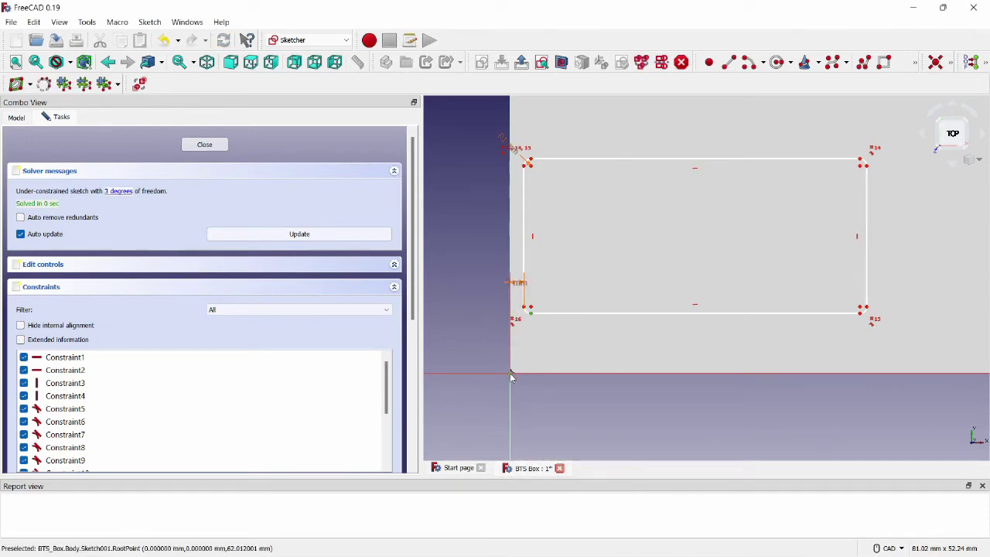
pyautogui.click(509, 373)
pyautogui.press('l')
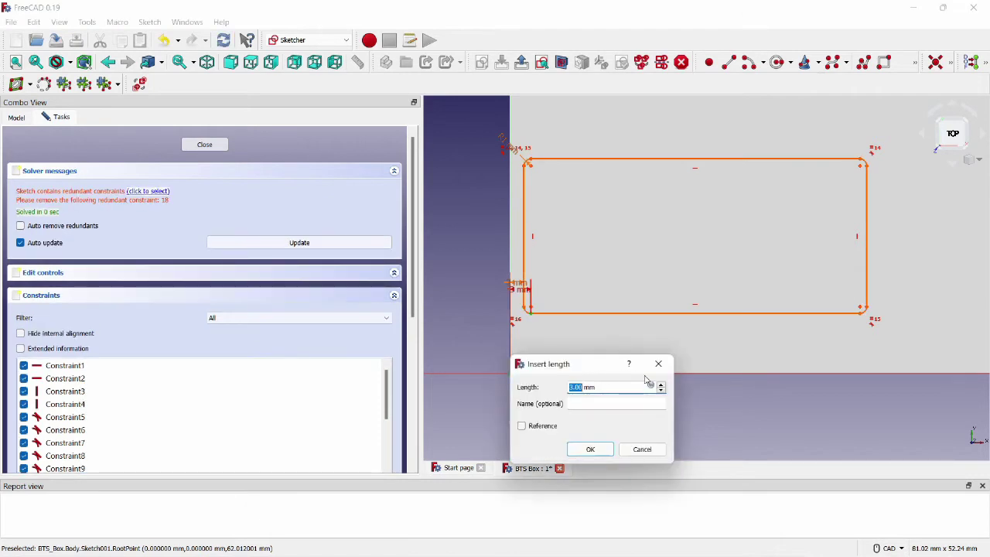
pyautogui.click(640, 450)
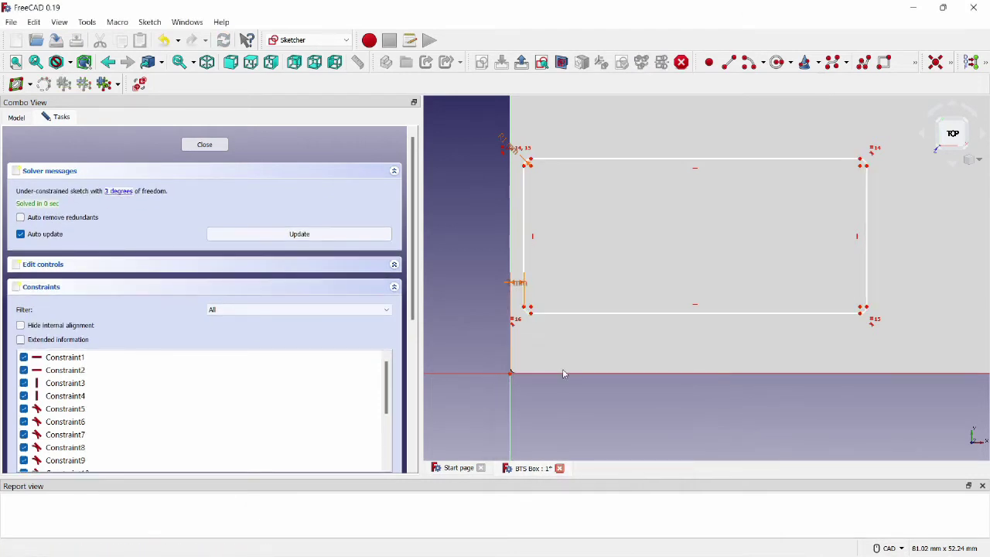
# Step: Set the corner's vertical distance from the origin to Spreadsheet.wall_thickness
pyautogui.click(531, 314)
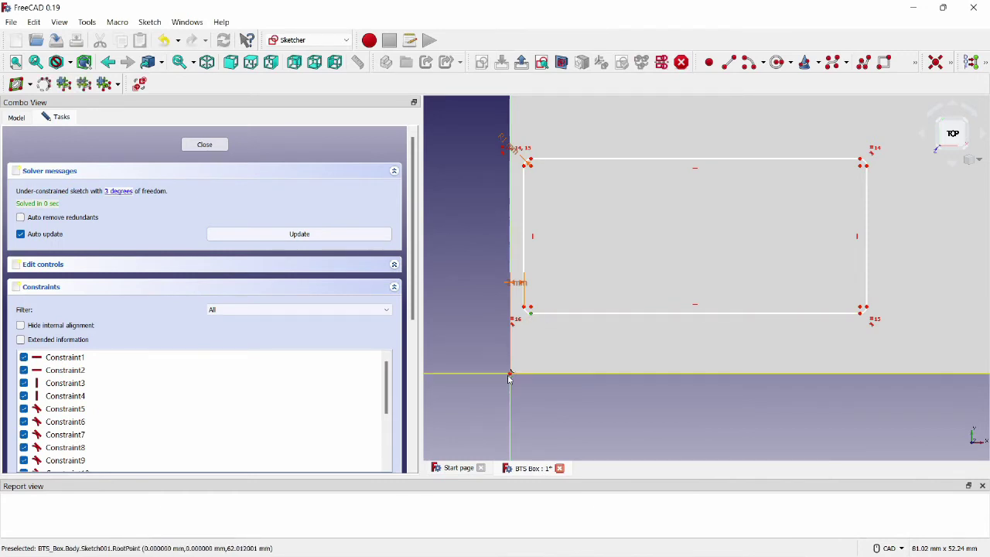
pyautogui.click(509, 374)
pyautogui.press('i')
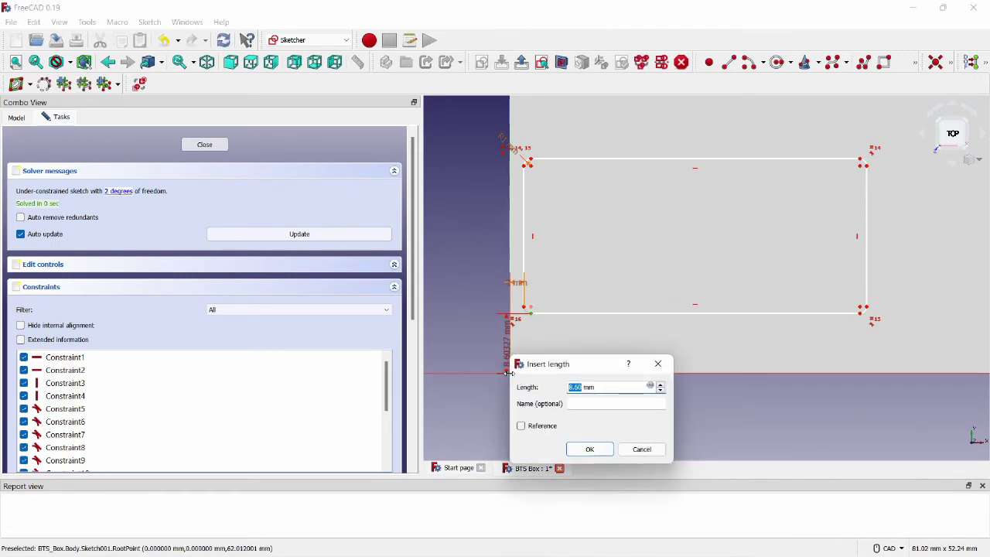
pyautogui.click(652, 388)
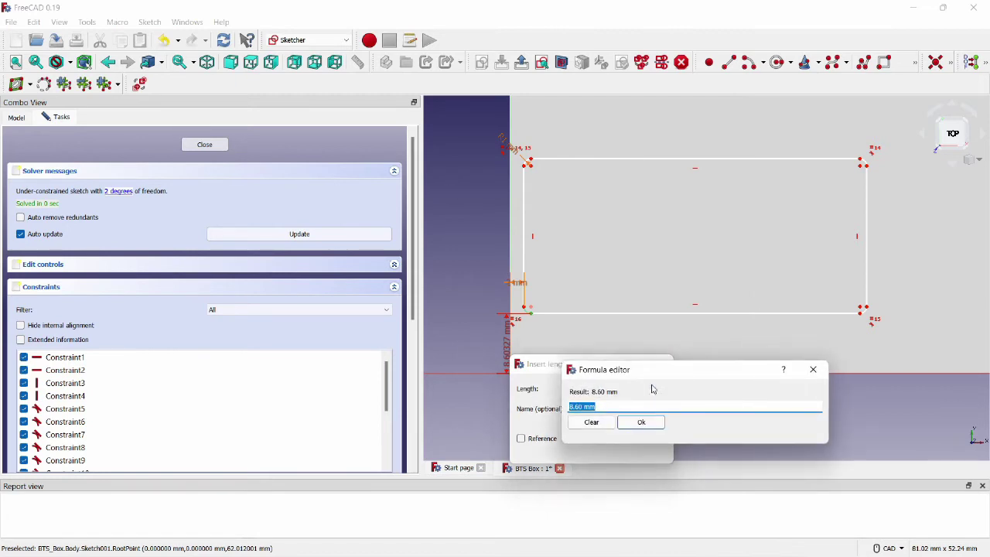
pyautogui.write('spr')
pyautogui.press('Down')
pyautogui.press('Down')
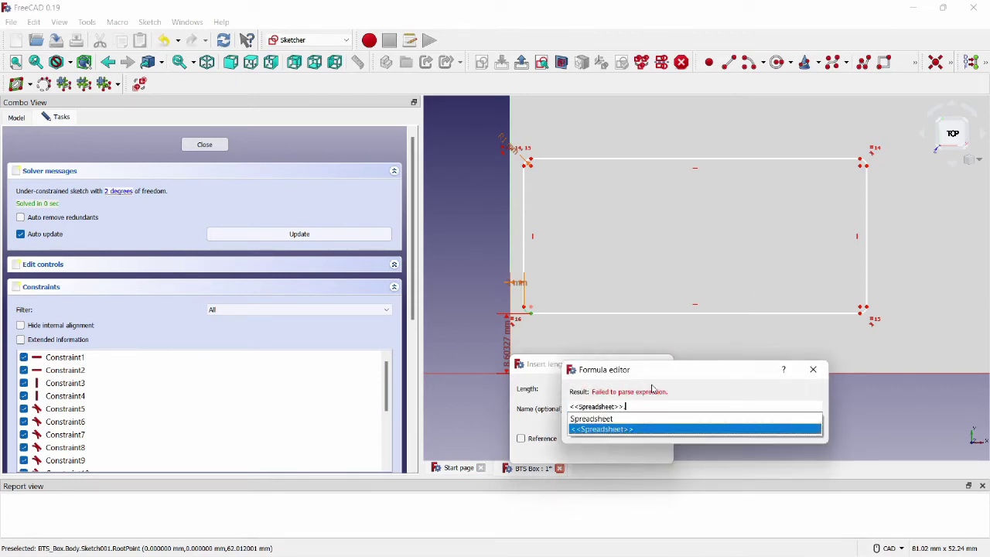
pyautogui.press('Return')
pyautogui.write('th')
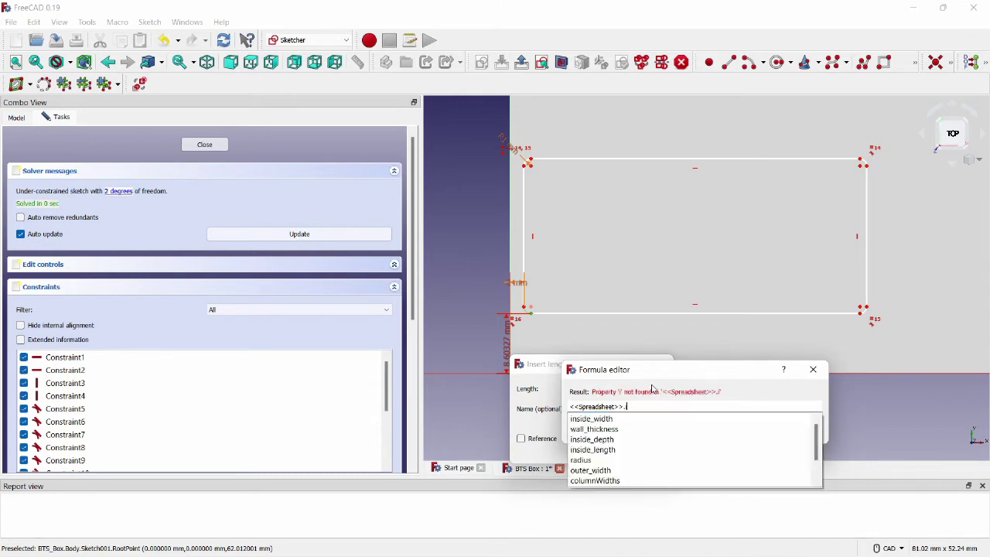
pyautogui.press('Down')
pyautogui.press('Return')
pyautogui.press('Return')
pyautogui.press('Return')
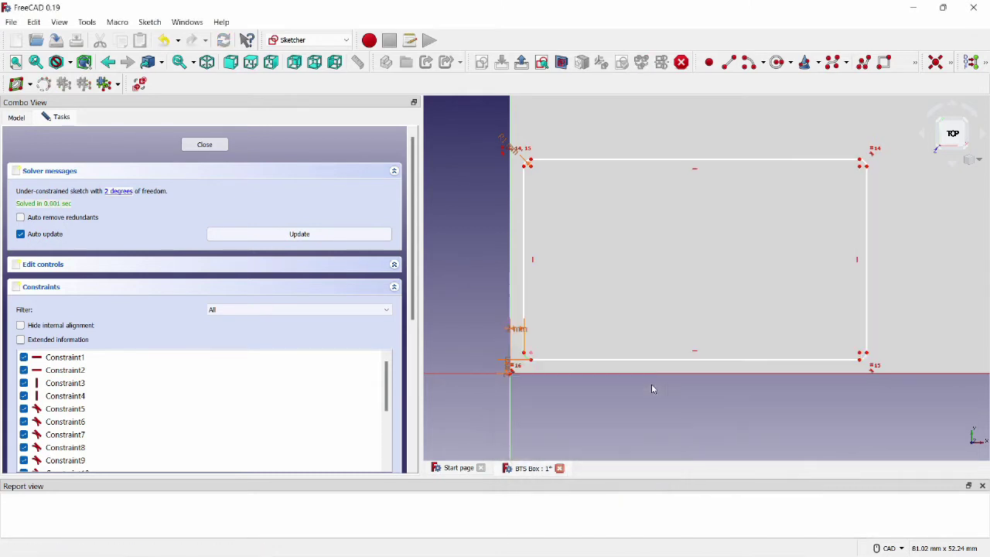
# Step: Constrain the inner rectangle's left edge to Spreadsheet.inside_width
pyautogui.click(524, 265)
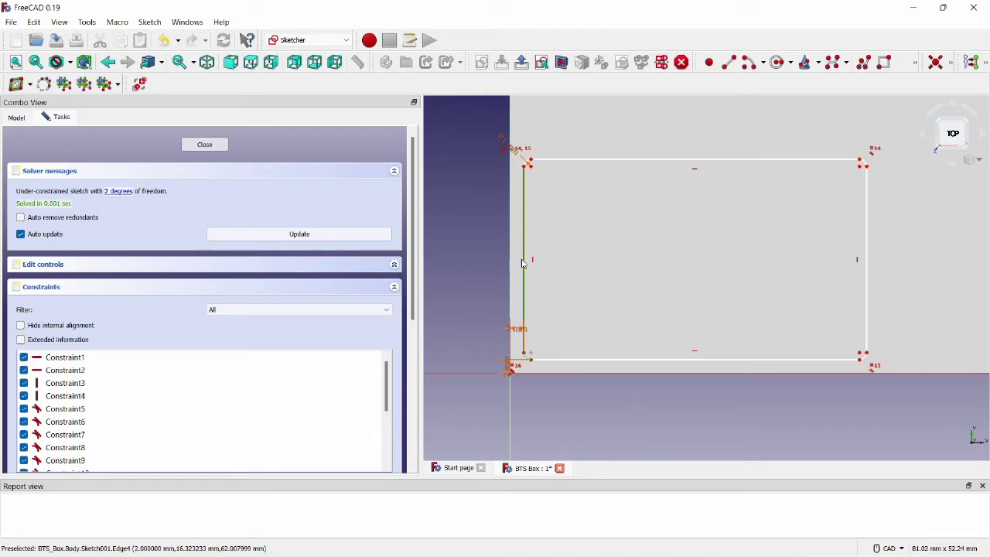
pyautogui.press('i')
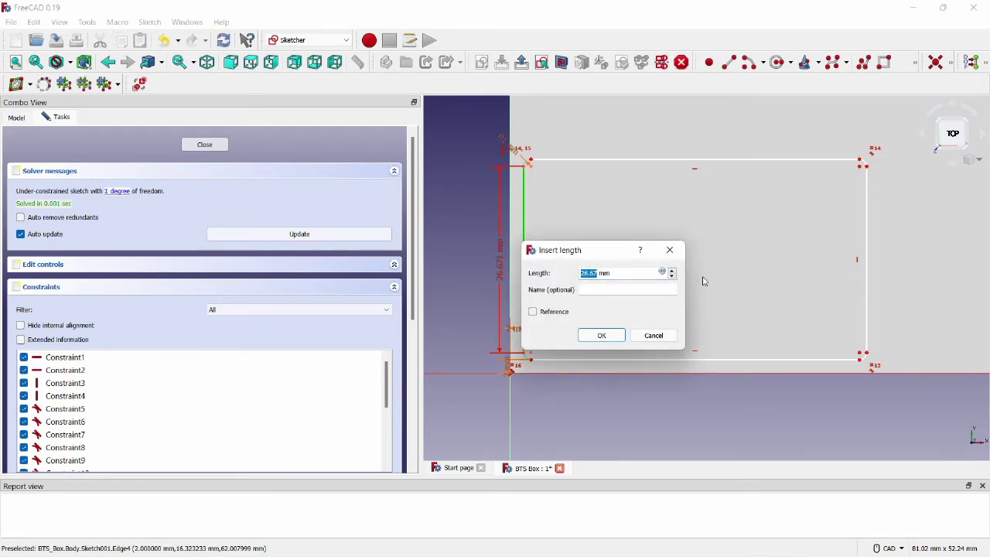
pyautogui.click(662, 273)
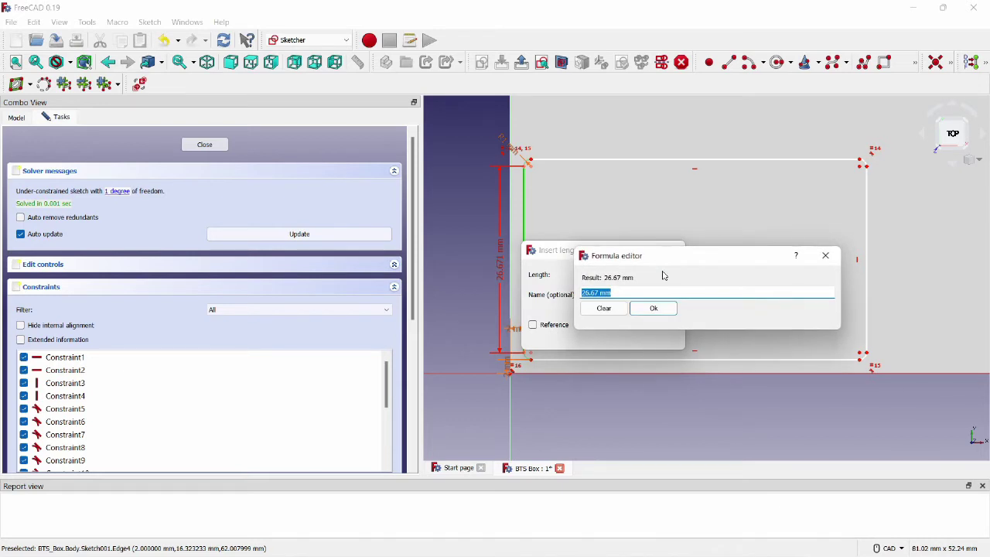
pyautogui.write('Spr')
pyautogui.press('Down')
pyautogui.press('Down')
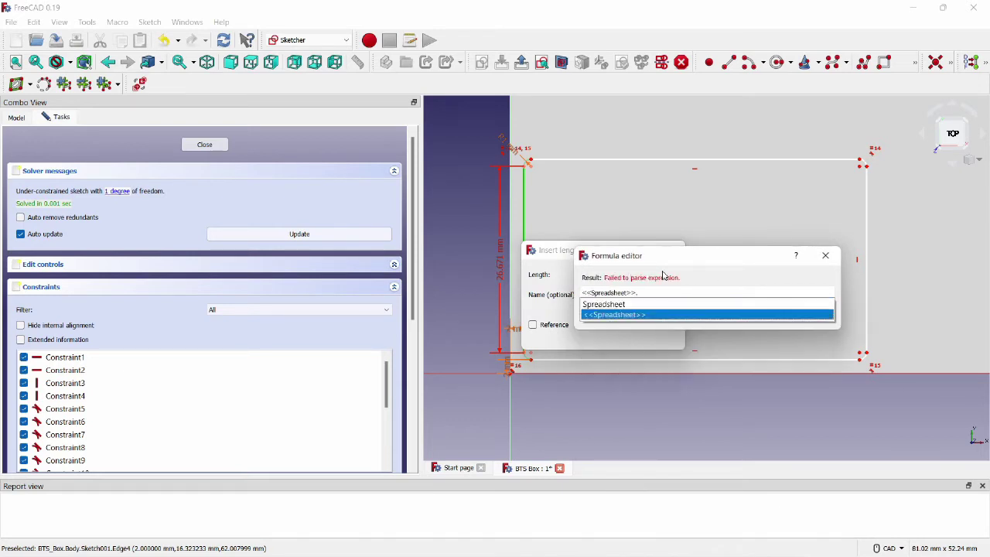
pyautogui.write('in')
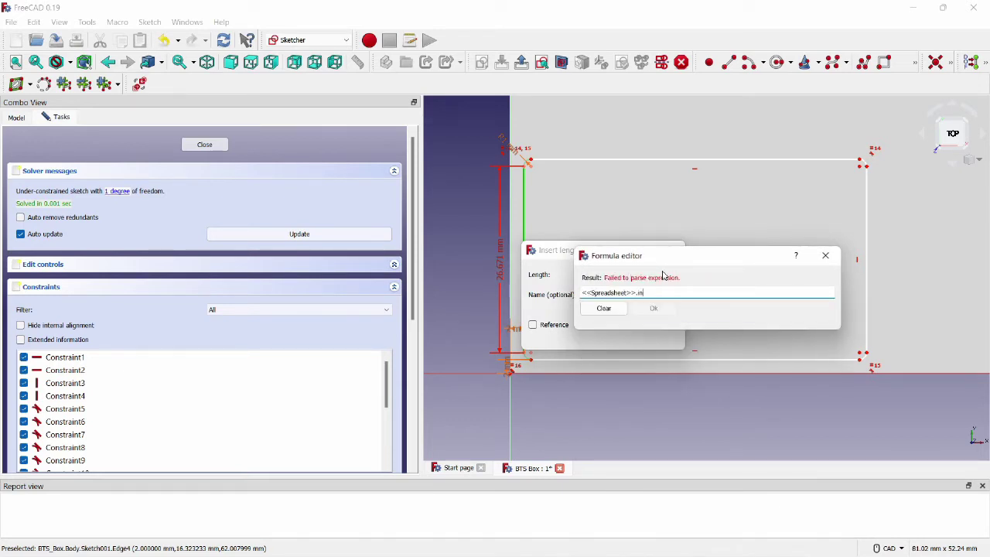
pyautogui.press('BackSpace')
pyautogui.press('BackSpace')
pyautogui.write('i')
pyautogui.press('Down')
pyautogui.press('Return')
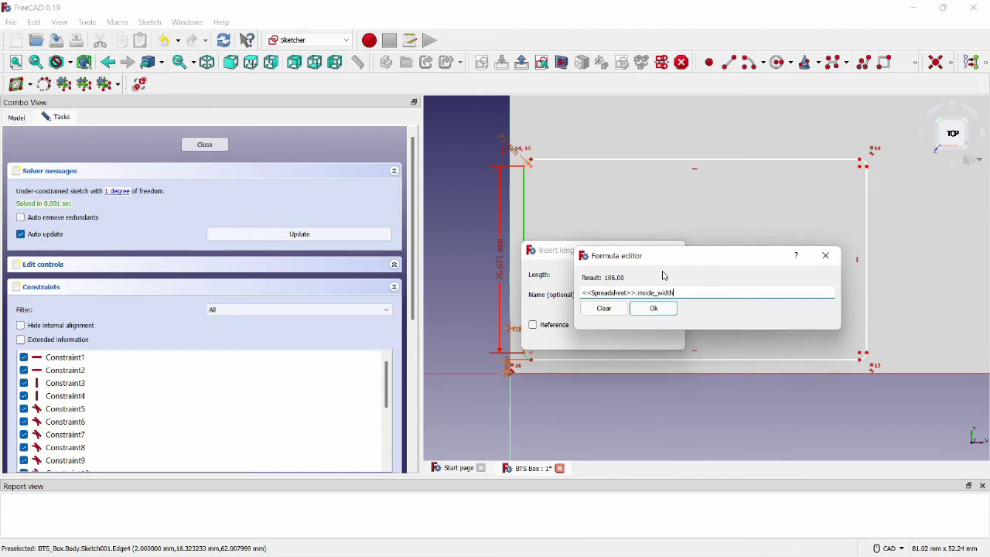
pyautogui.press('Return')
pyautogui.press('Return')
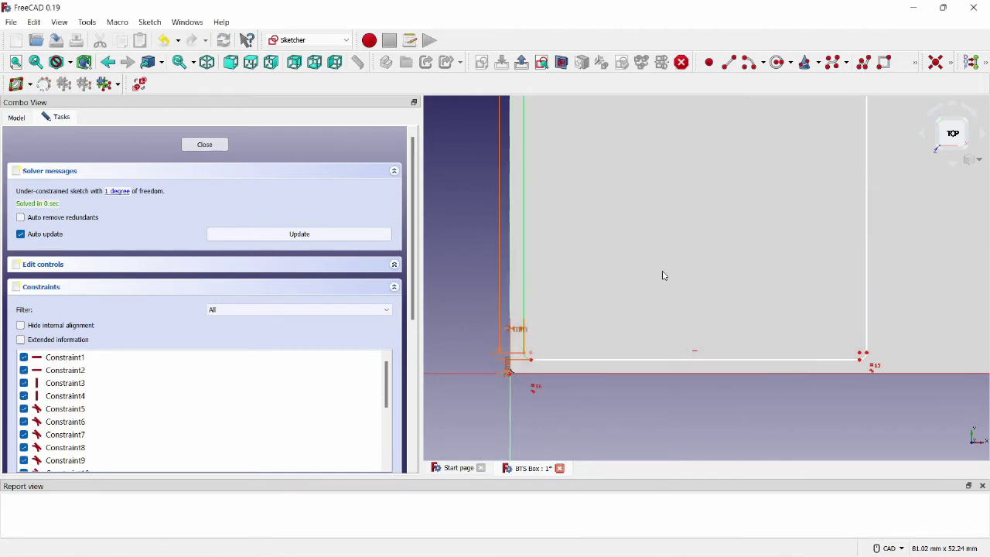
# Step: Constrain the inner bottom edge to Spreadsheet.inside_length (106 mm)
pyautogui.click(638, 359)
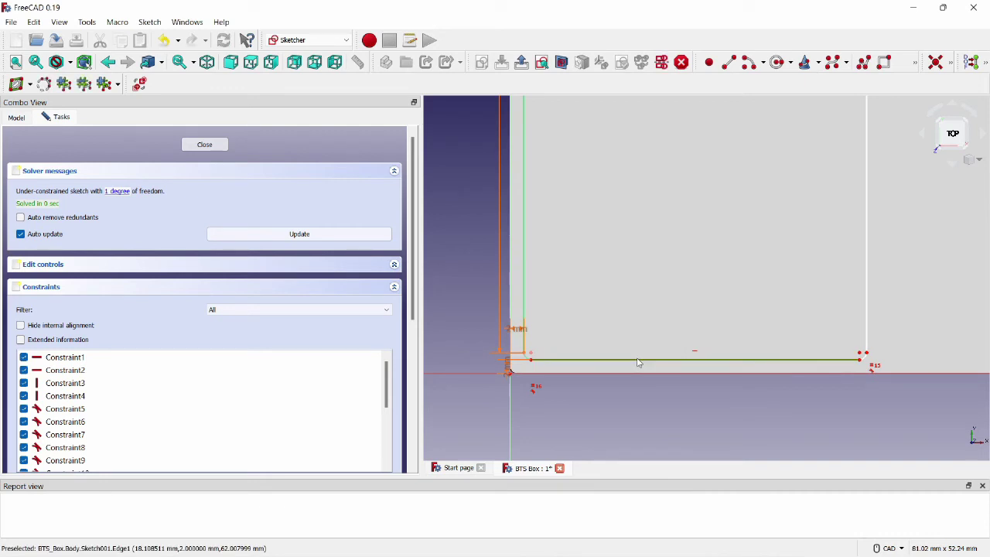
pyautogui.press('l')
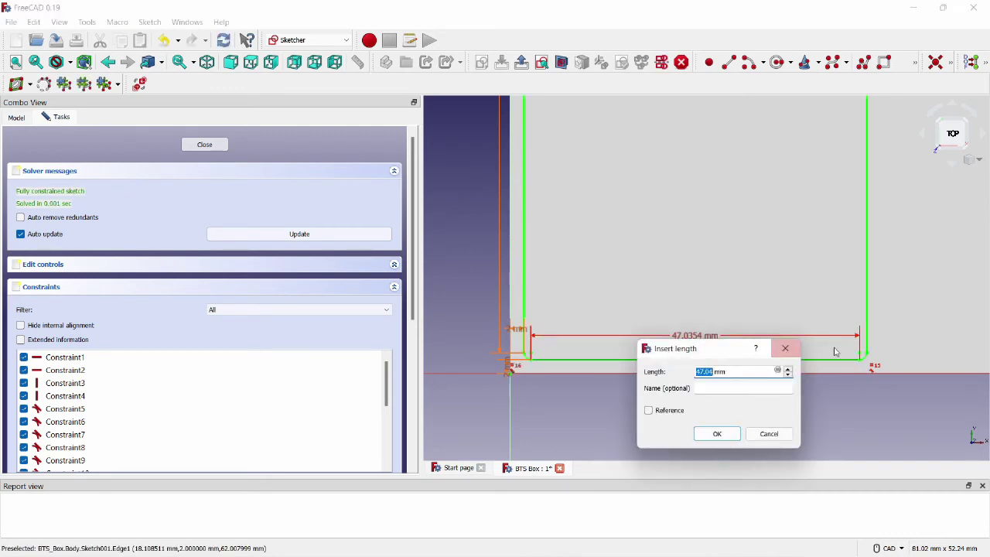
pyautogui.click(779, 372)
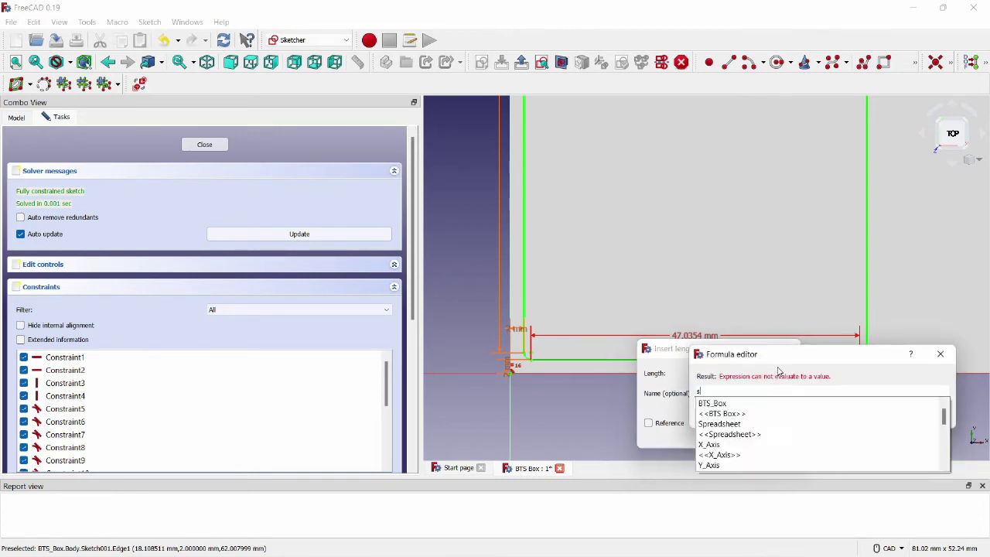
pyautogui.write('Spre')
pyautogui.press('Down')
pyautogui.press('Down')
pyautogui.press('Return')
pyautogui.write('.in')
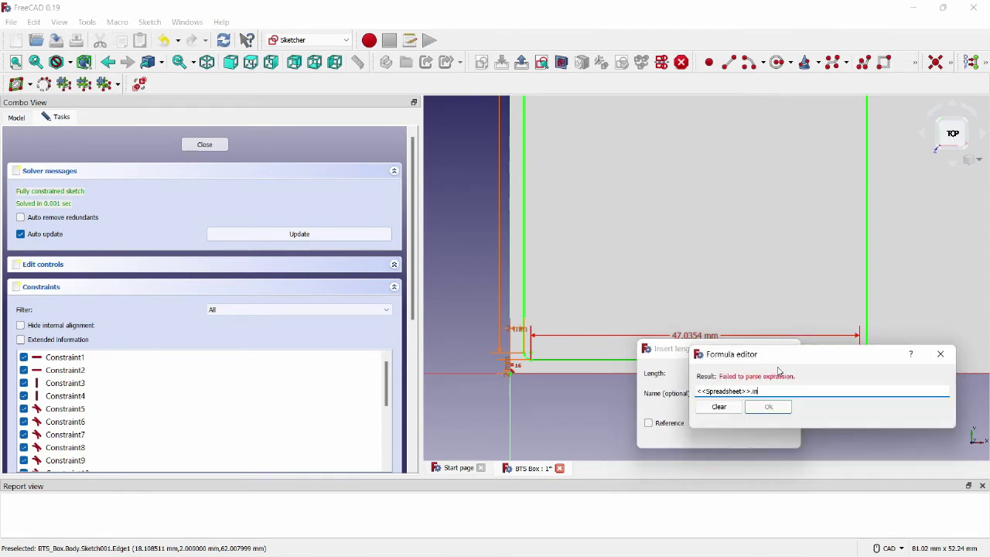
pyautogui.write('s')
pyautogui.press('Down')
pyautogui.press('Down')
pyautogui.press('Down')
pyautogui.press('Return')
pyautogui.press('Return')
pyautogui.press('Return')
pyautogui.scroll(-4, 779, 371)
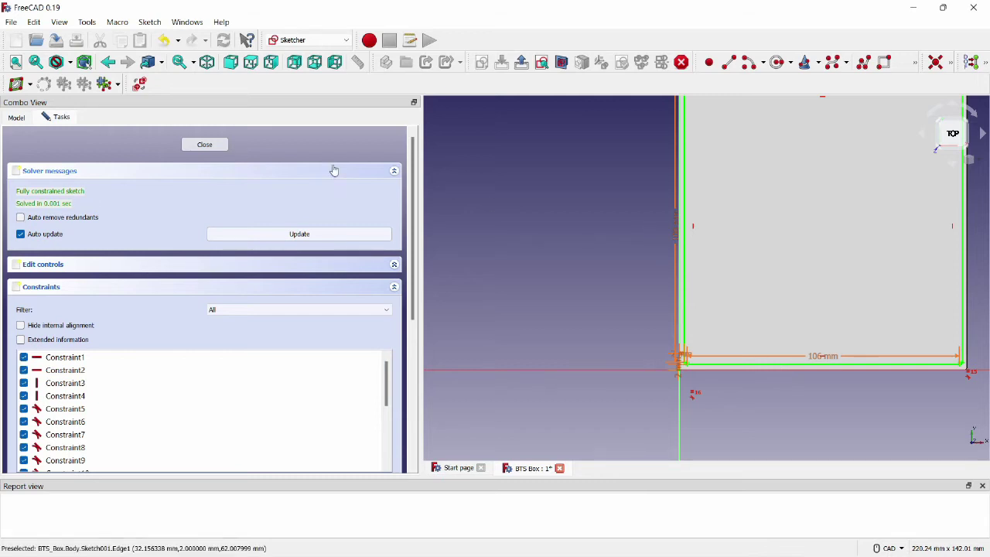
# Step: Pocket Sketch001 60 mm deep using Spreadsheet.inside_depth to hollow the box
pyautogui.click(204, 145)
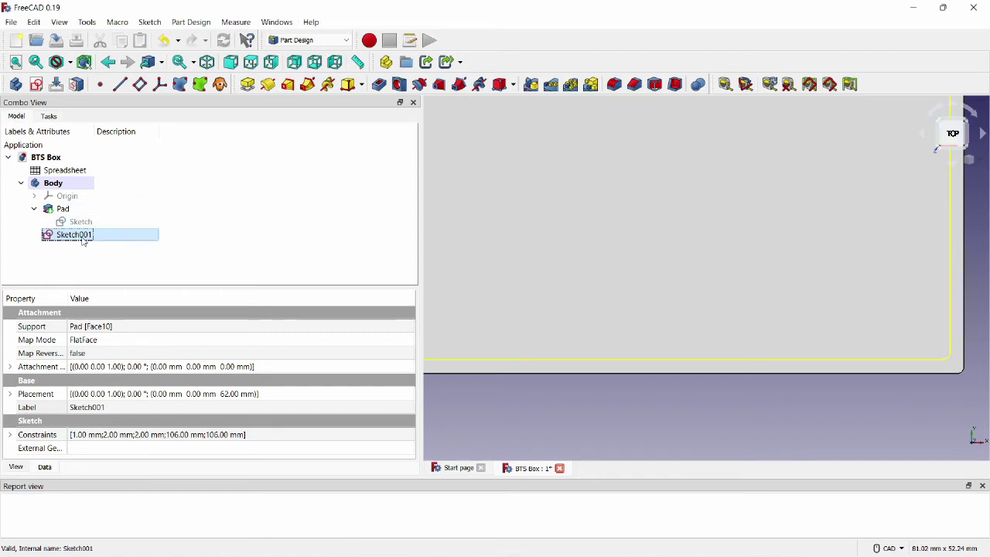
pyautogui.click(379, 83)
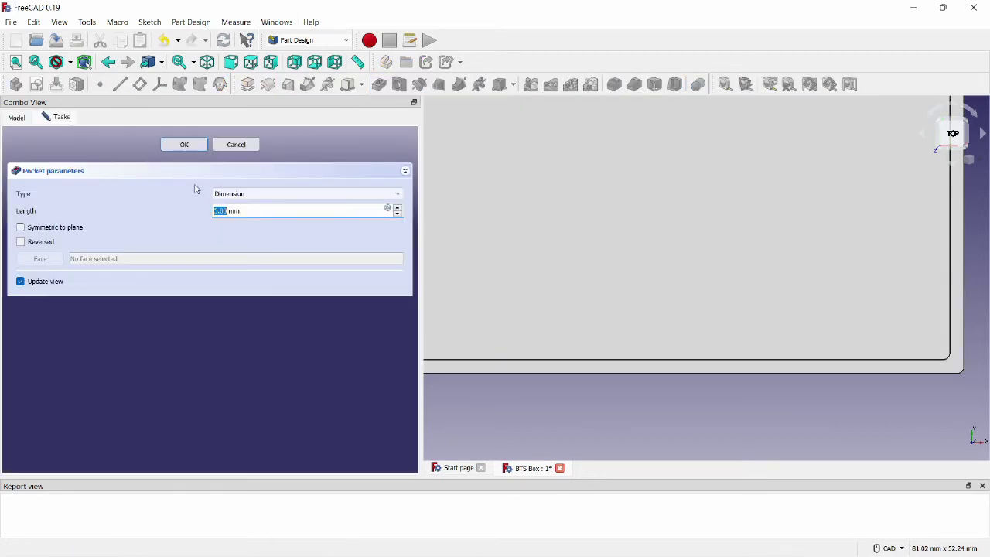
pyautogui.click(387, 209)
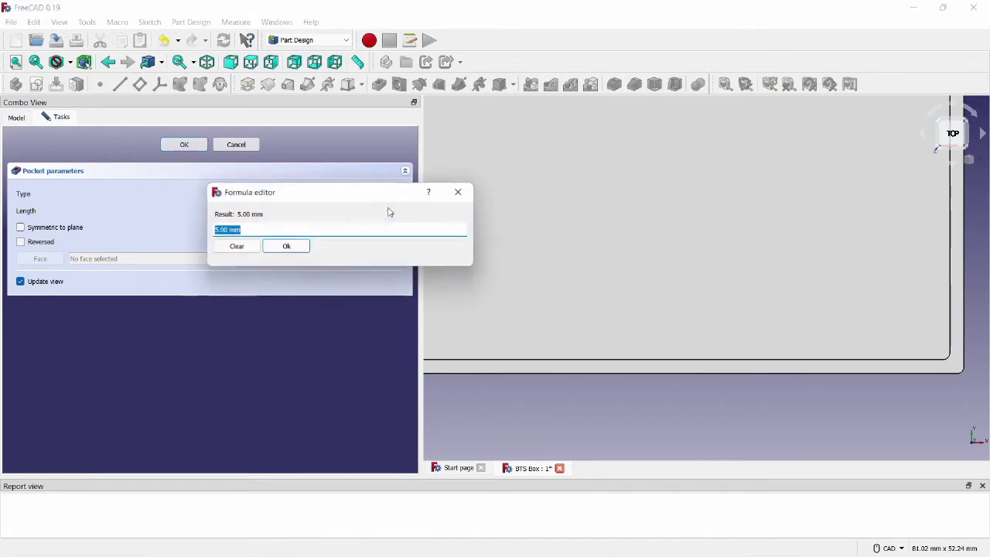
pyautogui.write('sp')
pyautogui.press('Down')
pyautogui.press('Down')
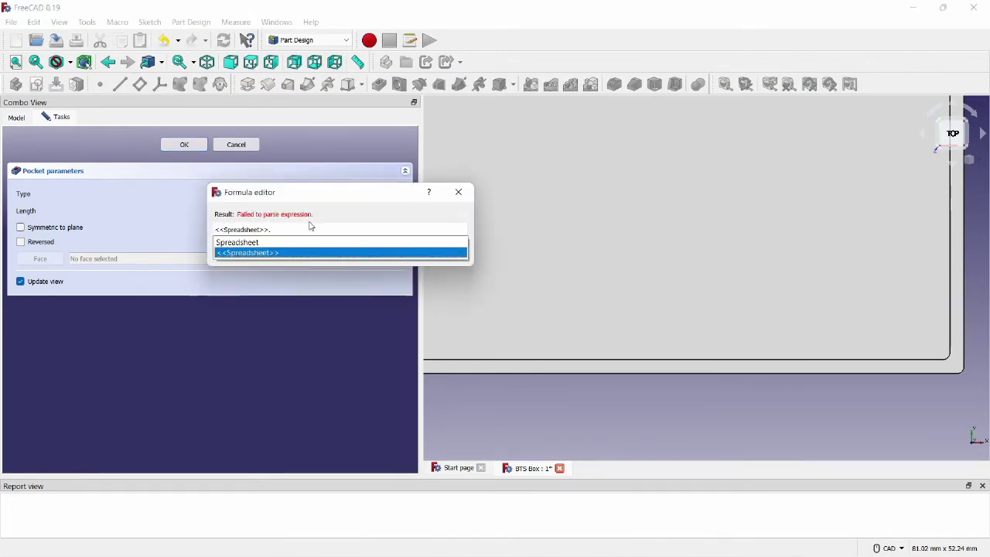
pyautogui.write('.ins')
pyautogui.press('Down')
pyautogui.press('Down')
pyautogui.press('Return')
pyautogui.press('Return')
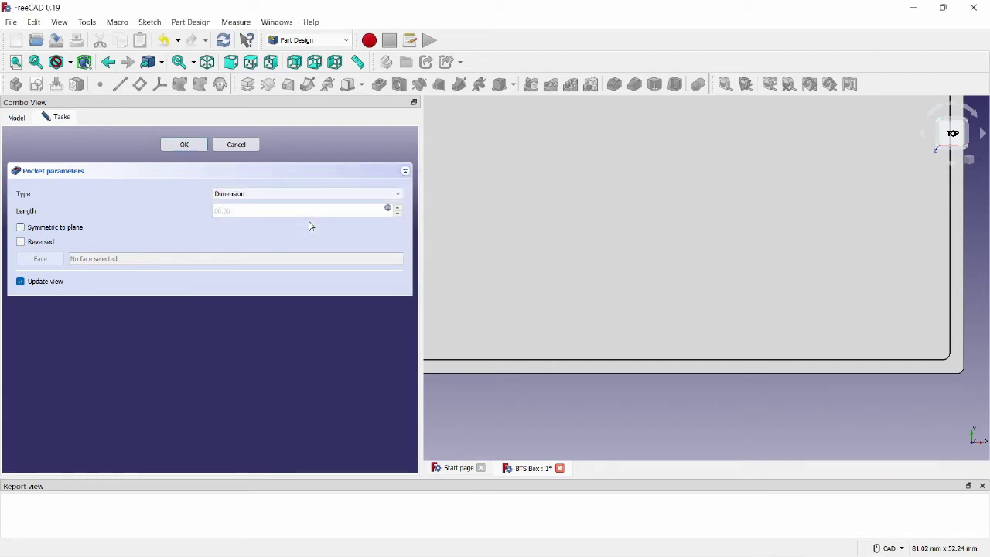
pyautogui.click(184, 145)
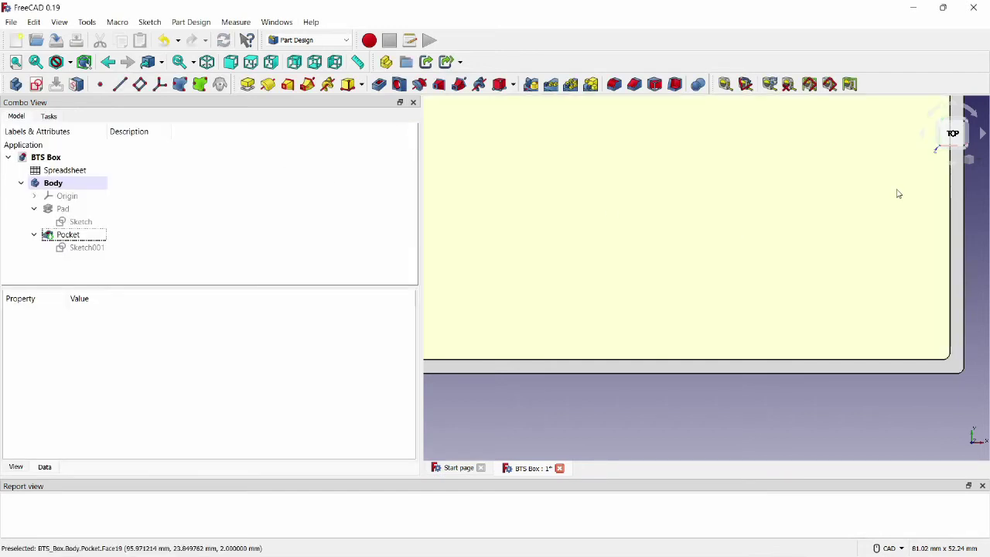
pyautogui.click(951, 166)
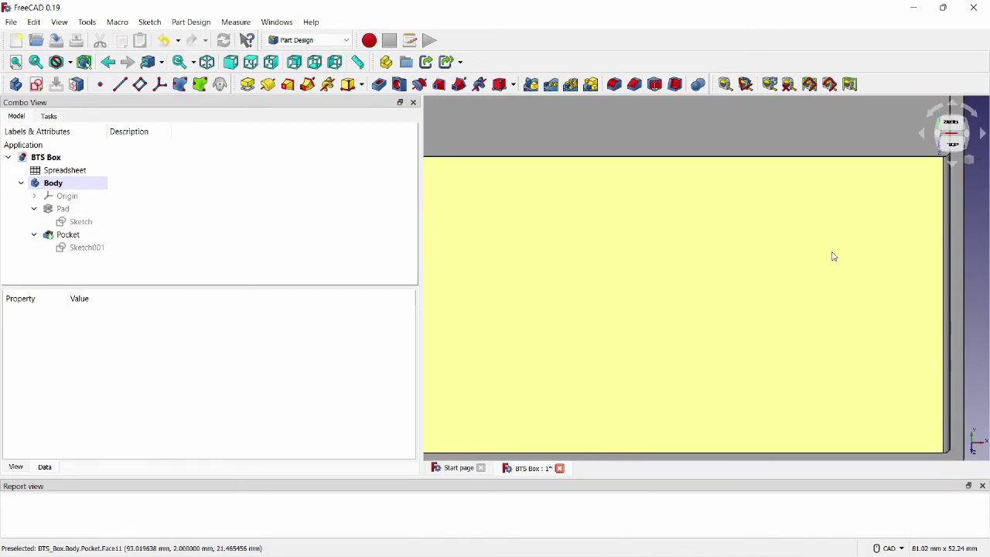
# Step: Zoom and switch to the Front view, centring the hollowed box
pyautogui.scroll(-3, 978, 285)
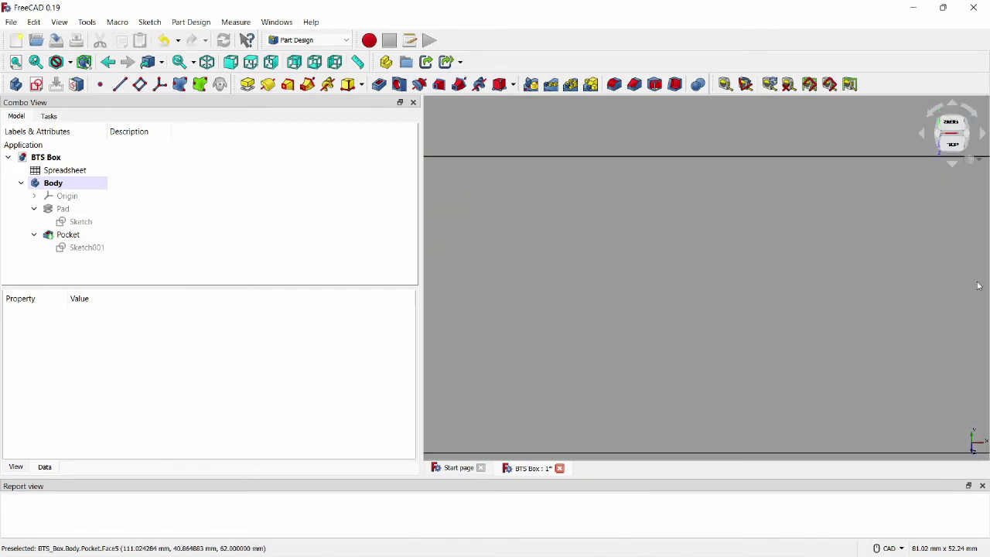
pyautogui.scroll(-5, 978, 286)
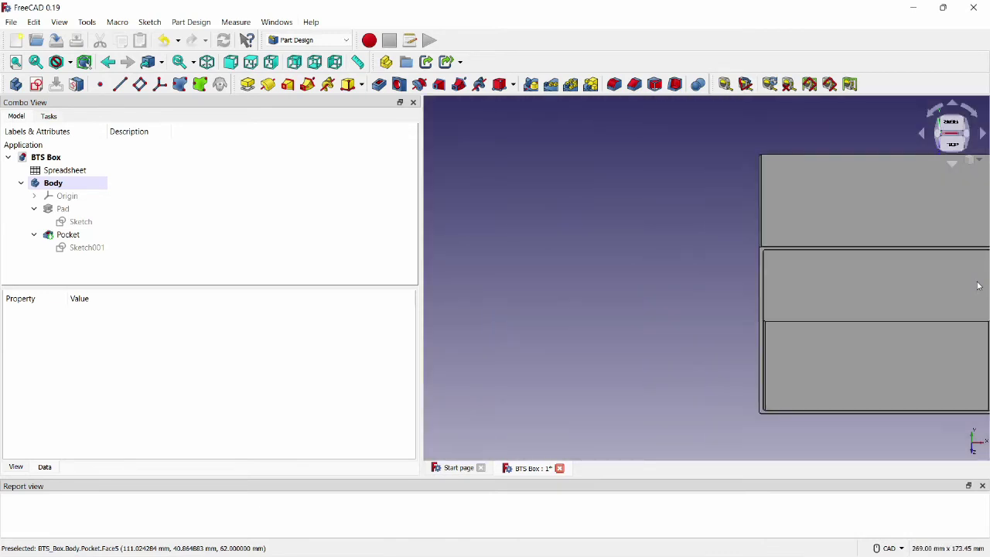
pyautogui.scroll(1, 978, 285)
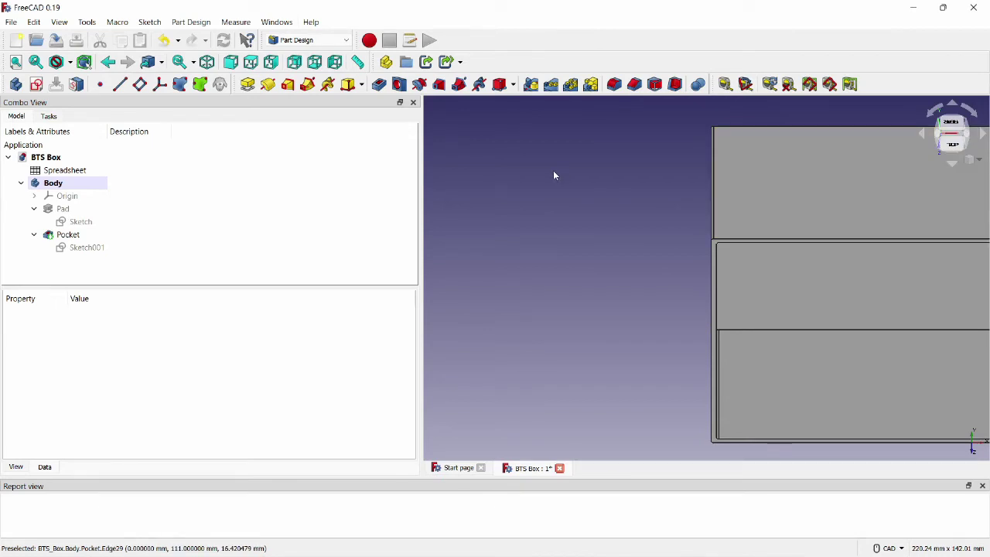
pyautogui.click(953, 105)
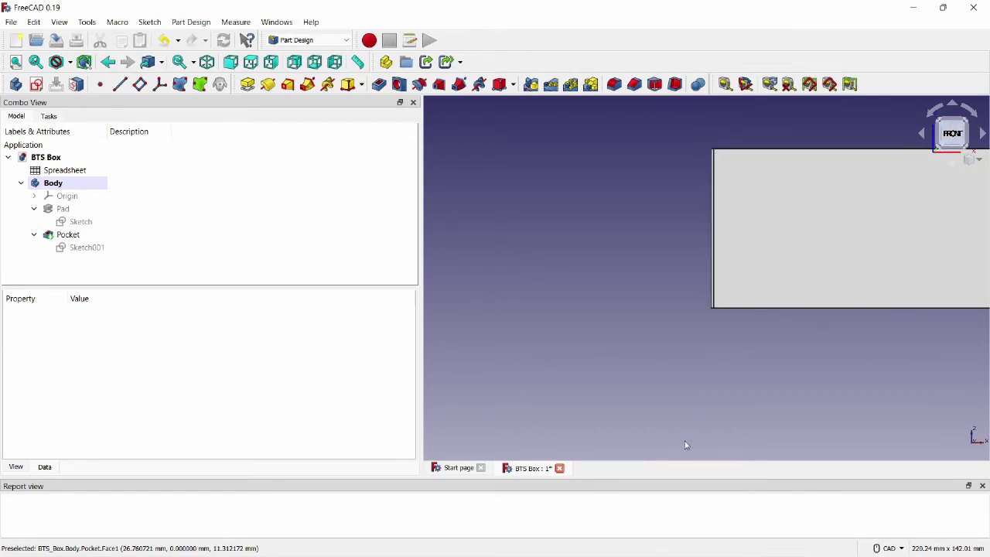
pyautogui.press('Right')
pyautogui.press('Down')
pyautogui.press('Up')
pyautogui.press('Up')
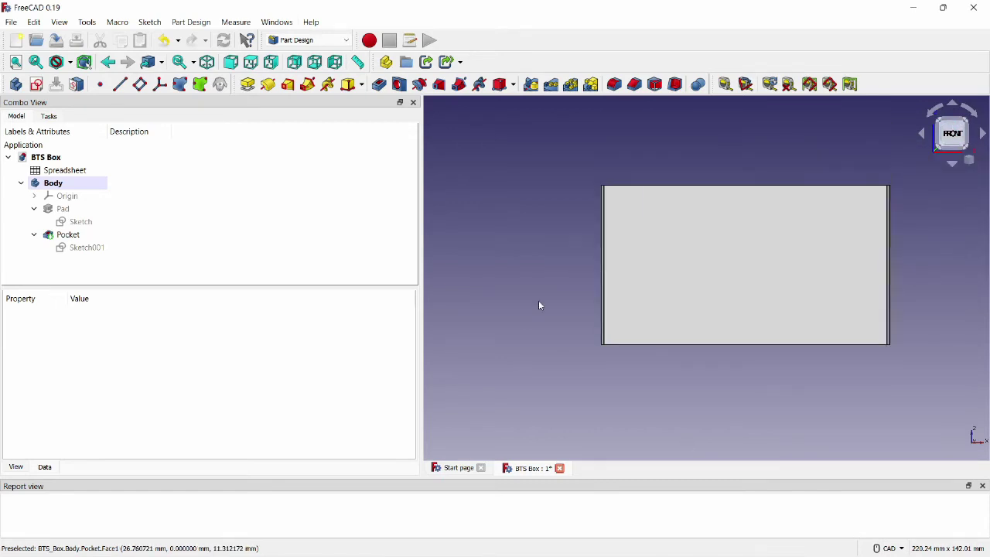
pyautogui.click(303, 39)
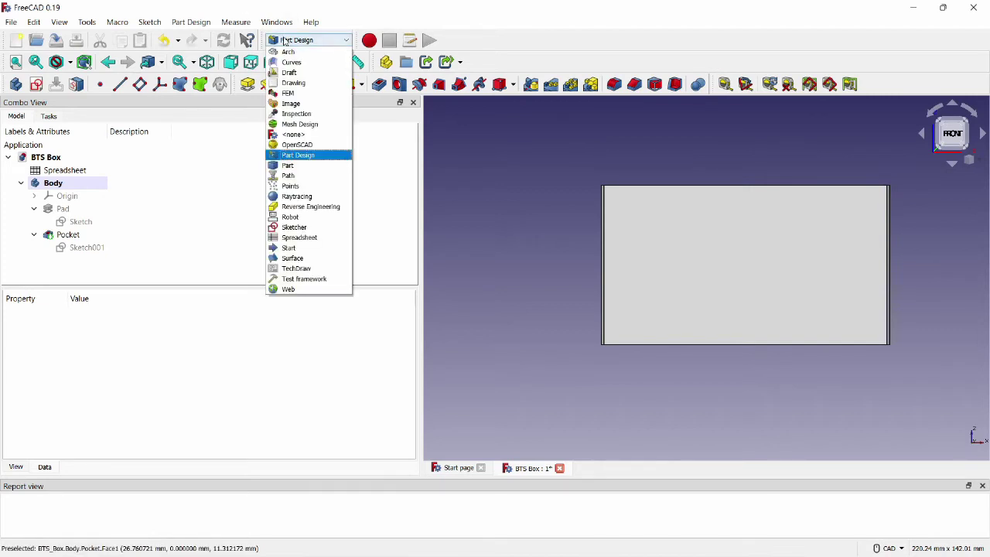
# Step: Import the BTS logo PNG as a planar image on the XZ plane
pyautogui.click(293, 103)
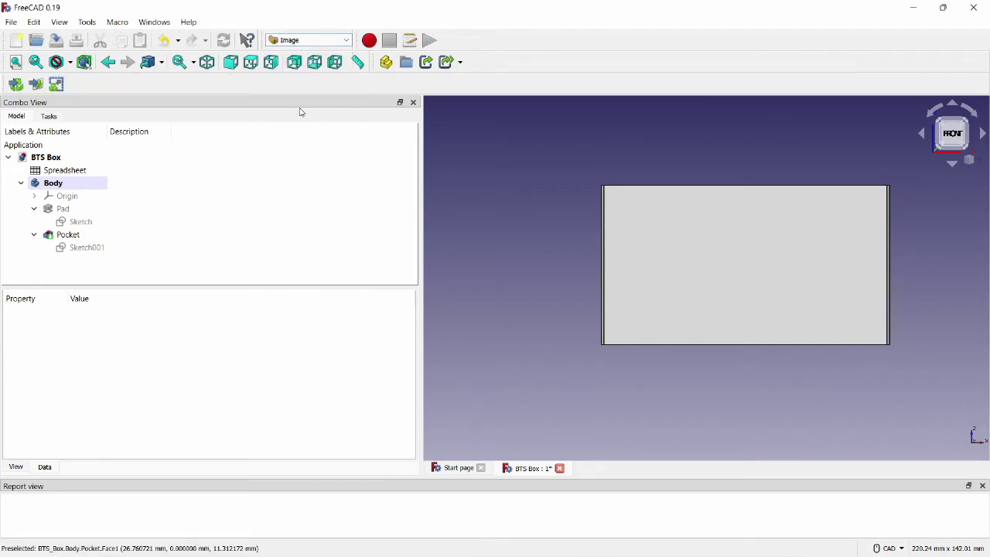
pyautogui.click(36, 84)
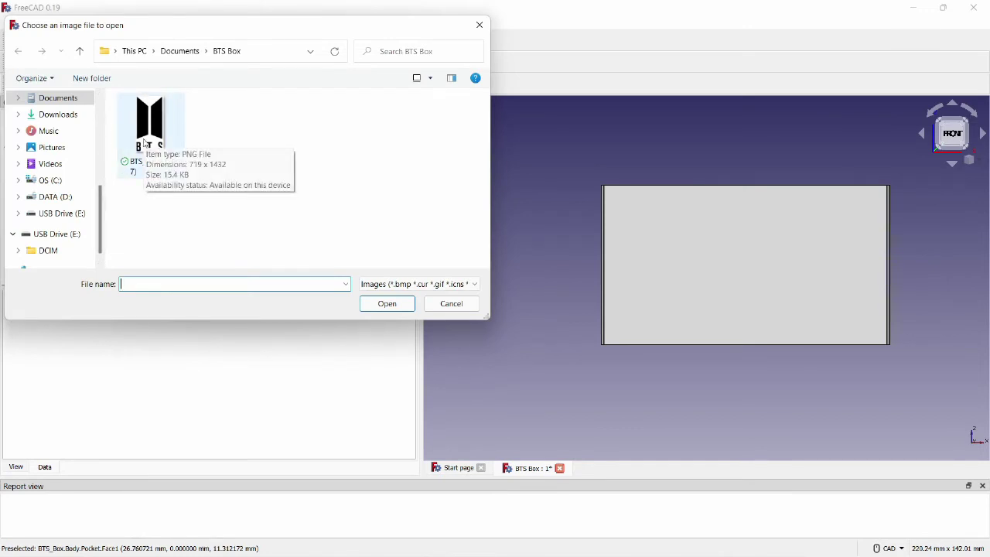
pyautogui.doubleClick(147, 123)
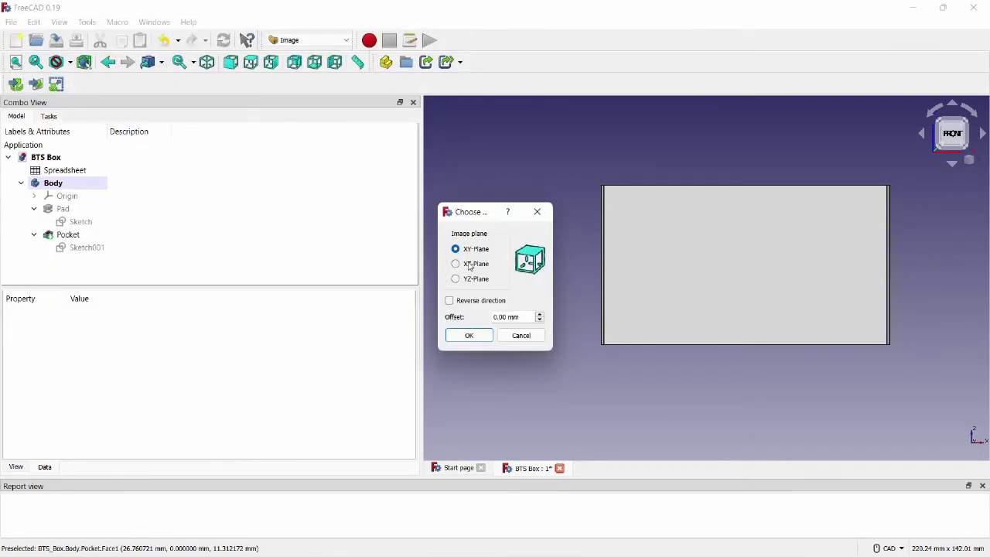
pyautogui.click(470, 266)
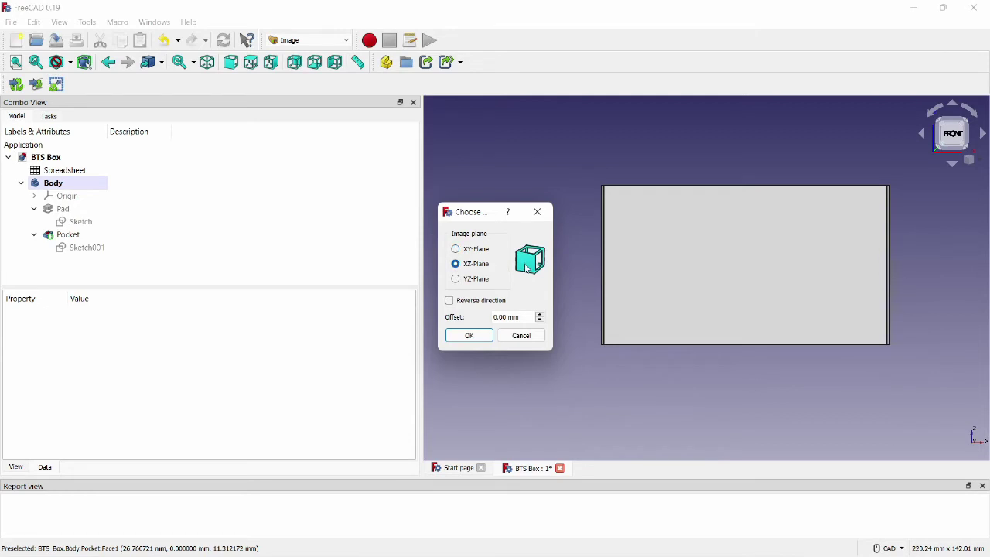
pyautogui.click(481, 341)
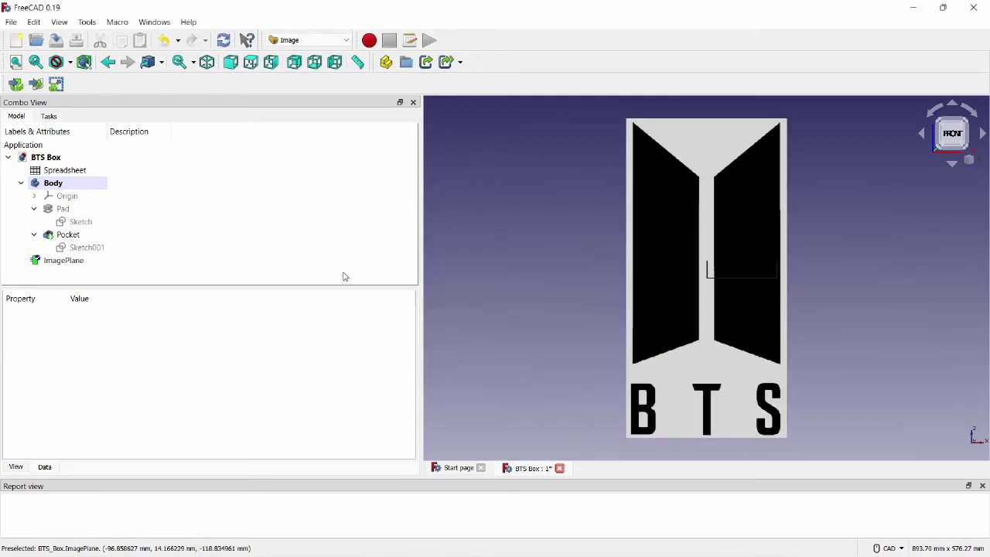
# Step: Set the ImagePlane's XSize to the formula 254*0.15, making it 38.10 mm wide
pyautogui.click(104, 270)
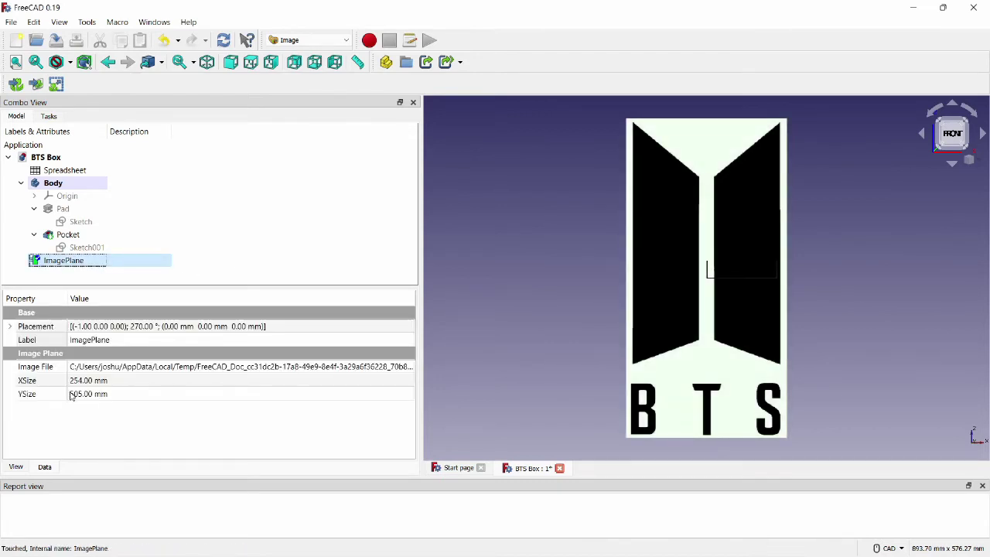
pyautogui.click(246, 380)
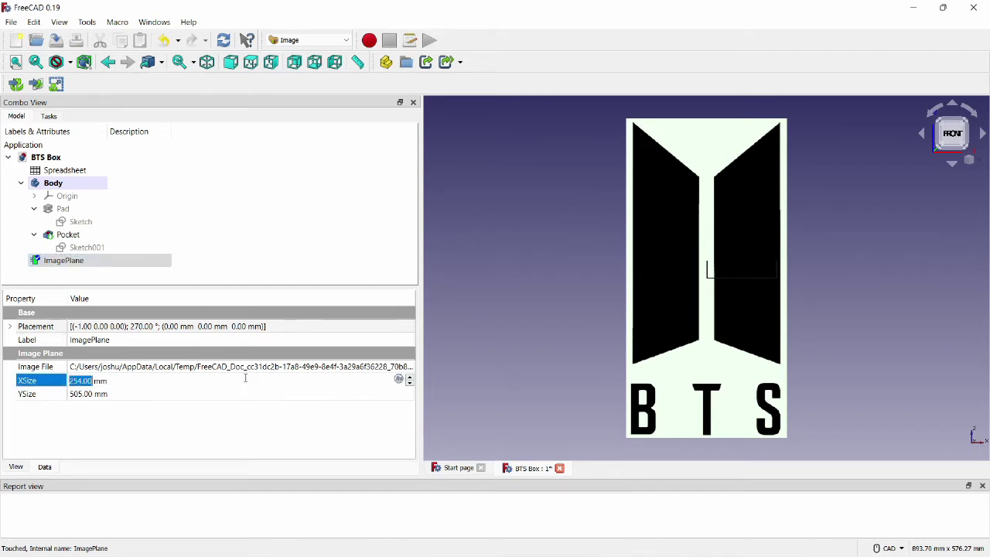
pyautogui.click(399, 380)
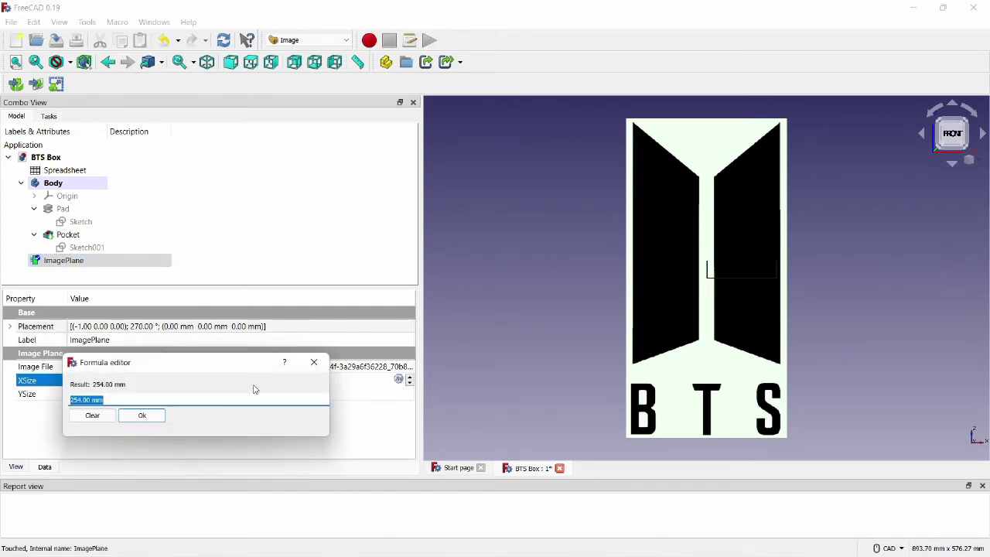
pyautogui.press('BackSpace')
pyautogui.press('BackSpace')
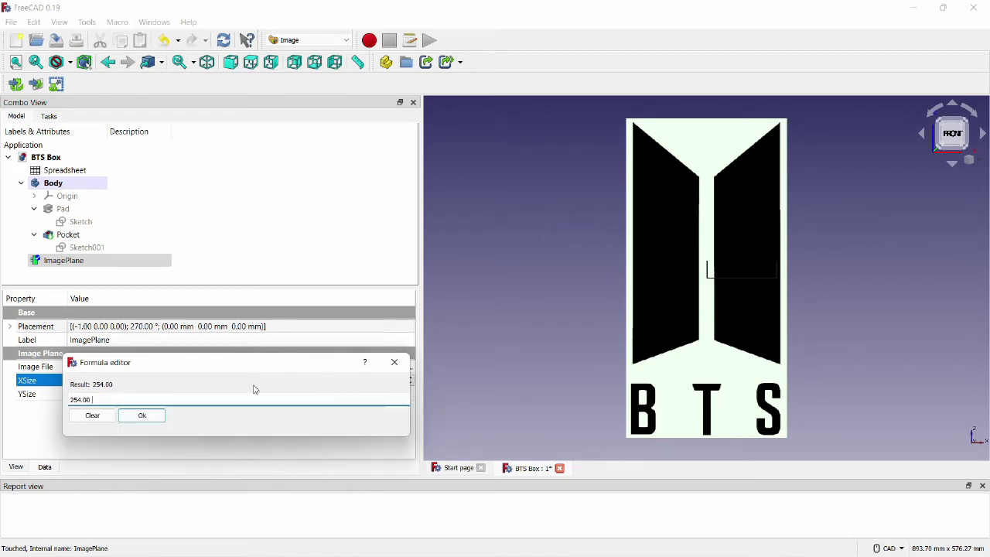
pyautogui.write('*')
pyautogui.write('0.35')
pyautogui.press('Return')
# Step: Set the ImagePlane's YSize to the formula 505*0.15, making it 75.75 mm tall
pyautogui.click(295, 397)
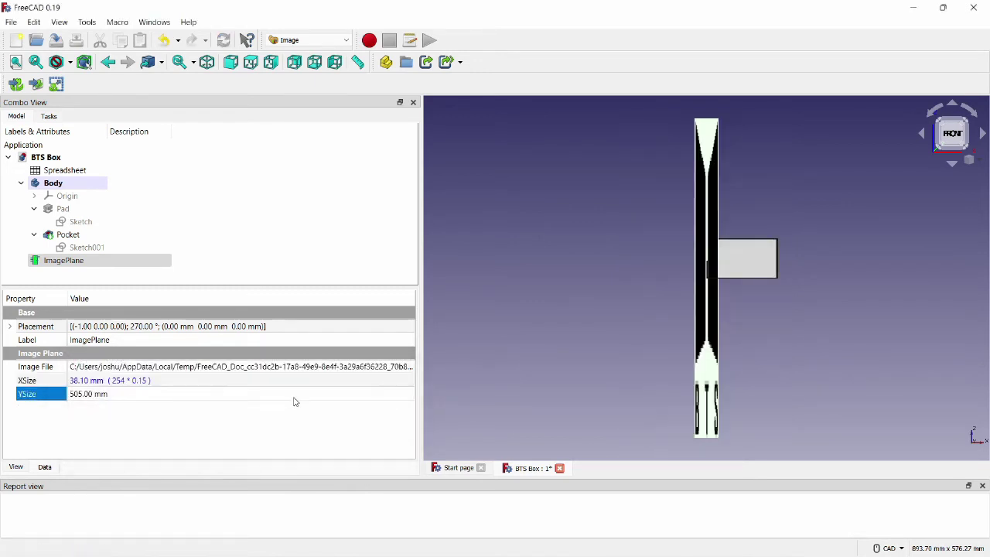
pyautogui.click(398, 393)
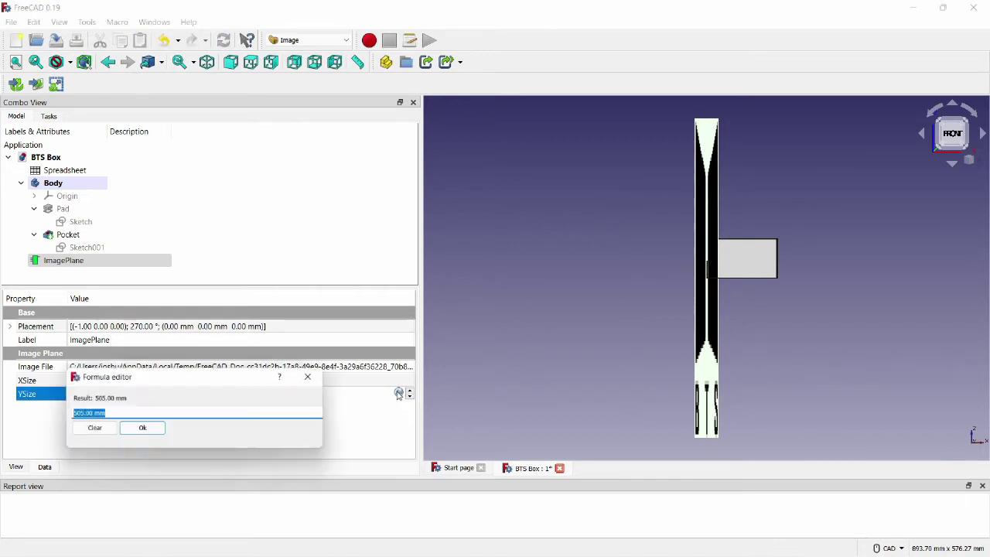
pyautogui.click(211, 408)
pyautogui.press('BackSpace')
pyautogui.press('BackSpace')
pyautogui.write('* ')
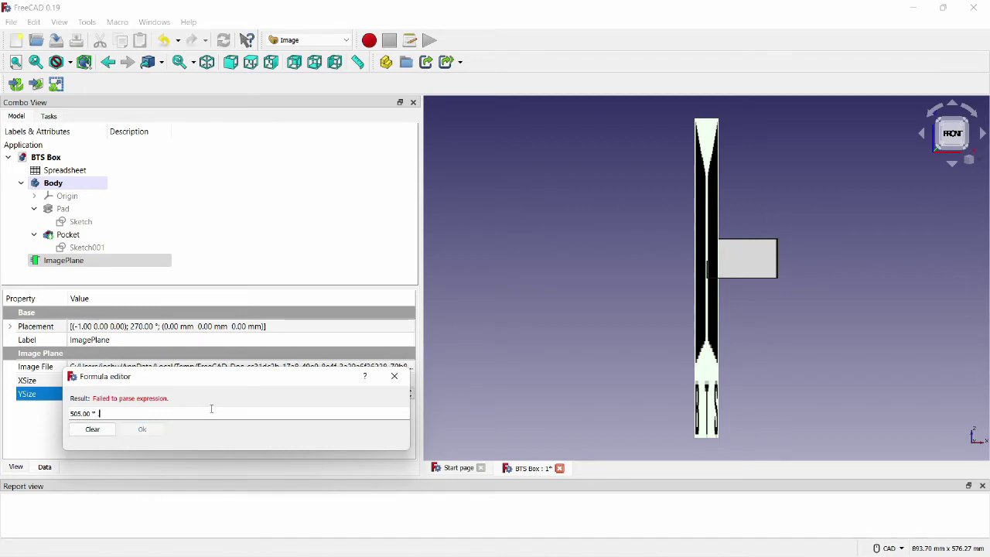
pyautogui.write('.15')
pyautogui.press('Return')
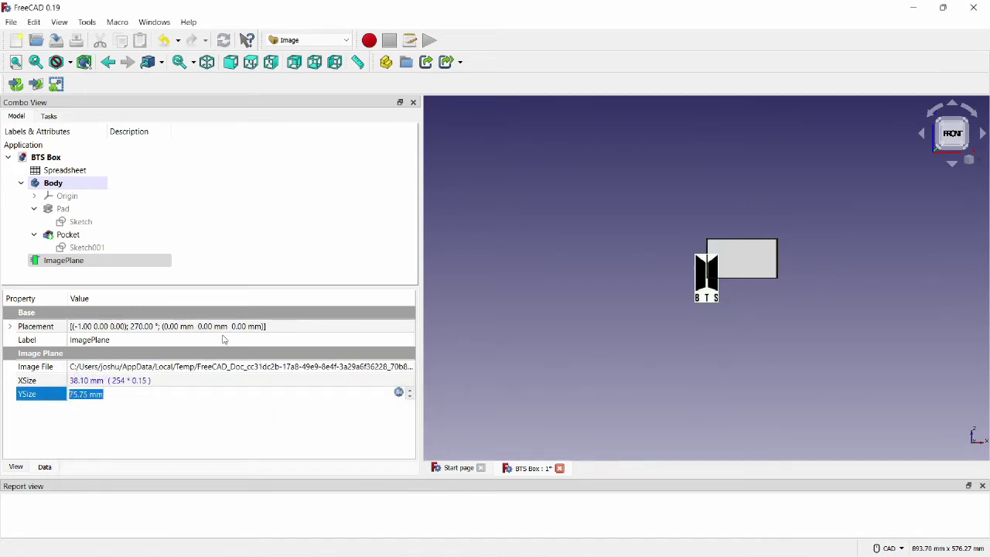
pyautogui.click(396, 330)
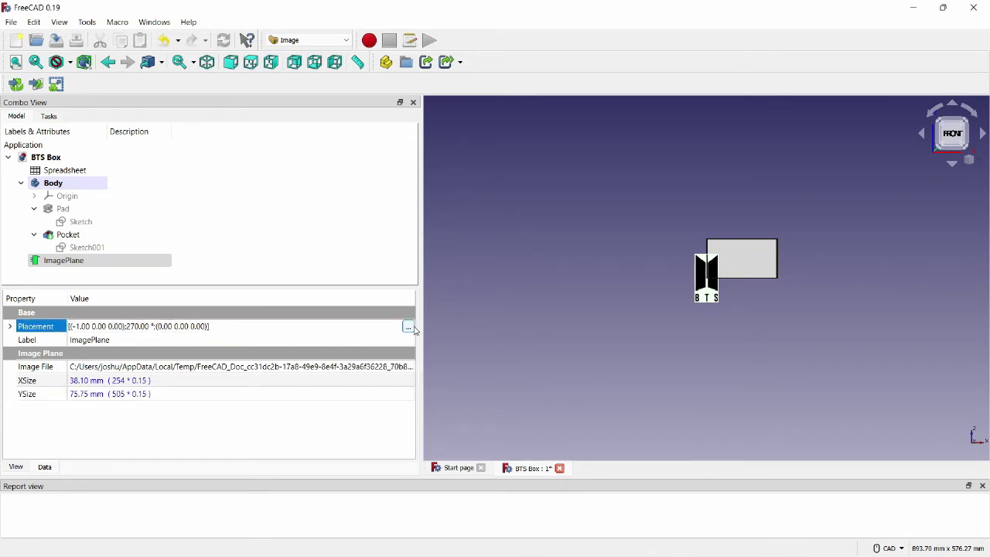
# Step: Move the logo image plane to X 55 mm and Z 23 mm over the box face
pyautogui.click(407, 328)
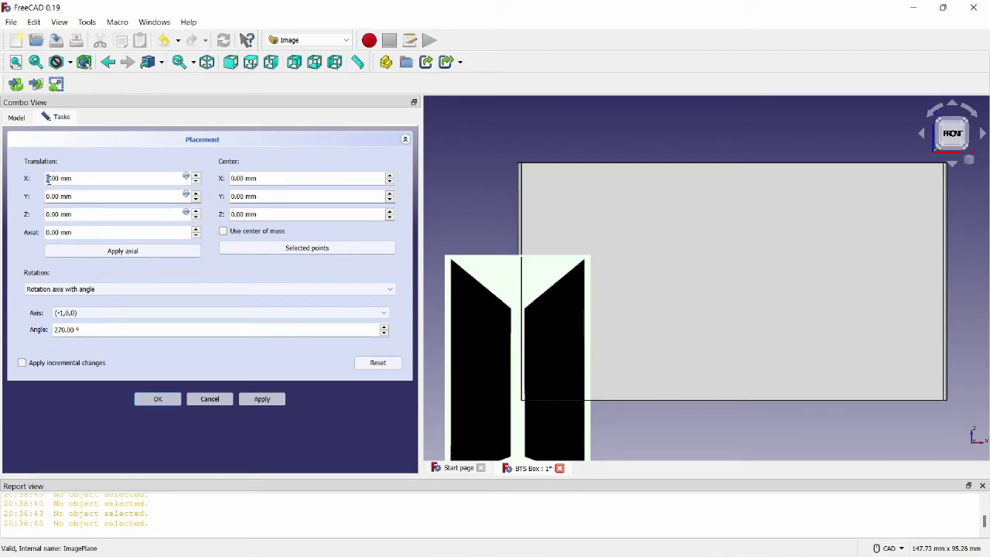
pyautogui.write('5')
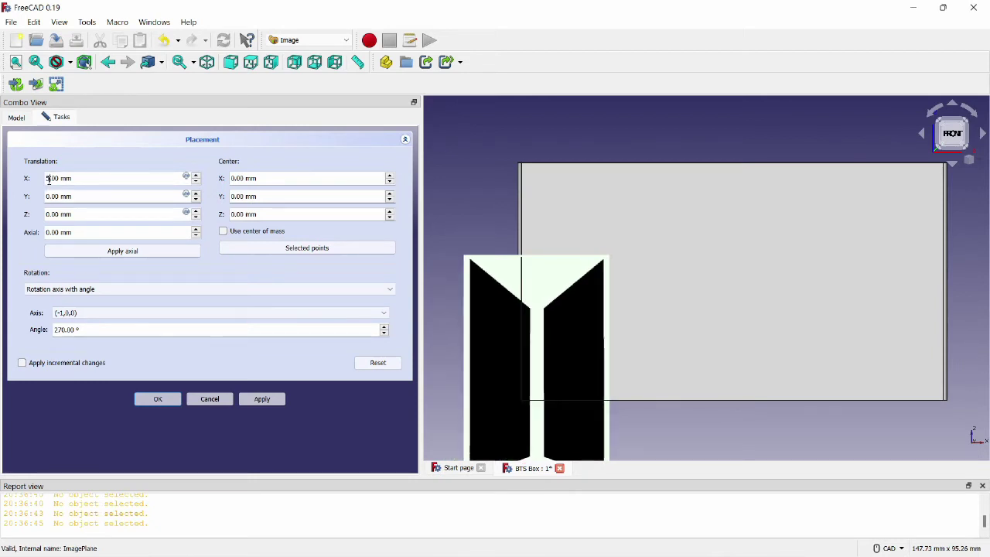
pyautogui.press('Tab')
pyautogui.press('Tab')
pyautogui.press('Up')
pyautogui.press('Up')
pyautogui.press('Up')
pyautogui.press('Up')
pyautogui.press('Up')
pyautogui.press('Up')
pyautogui.press('Up')
pyautogui.press('Up')
pyautogui.press('Up')
pyautogui.press('Up')
pyautogui.press('Up')
pyautogui.press('Up')
pyautogui.press('Up')
pyautogui.press('Up')
pyautogui.press('Up')
pyautogui.press('Up')
pyautogui.press('Up')
pyautogui.press('Up')
pyautogui.press('Up')
pyautogui.press('Up')
pyautogui.press('Up')
pyautogui.press('Up')
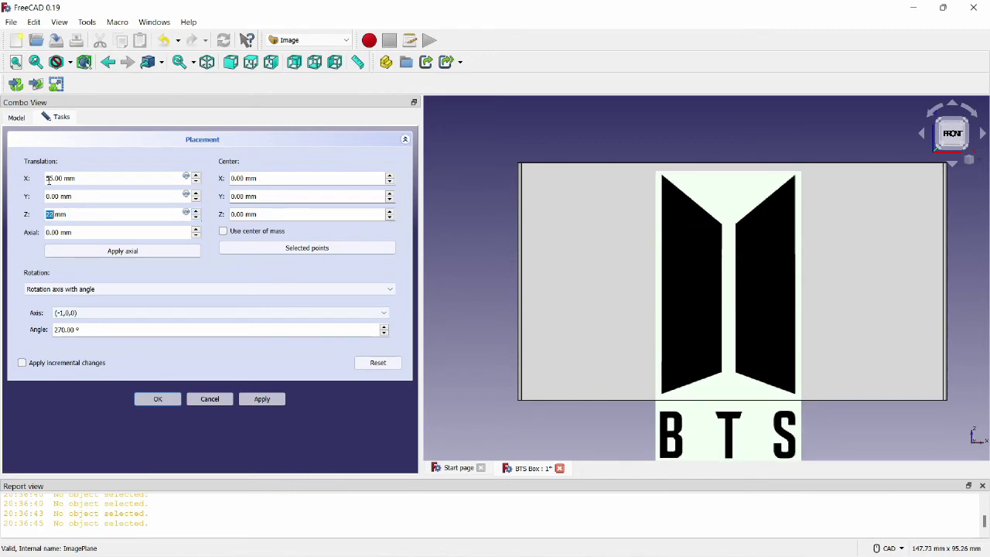
pyautogui.press('Up')
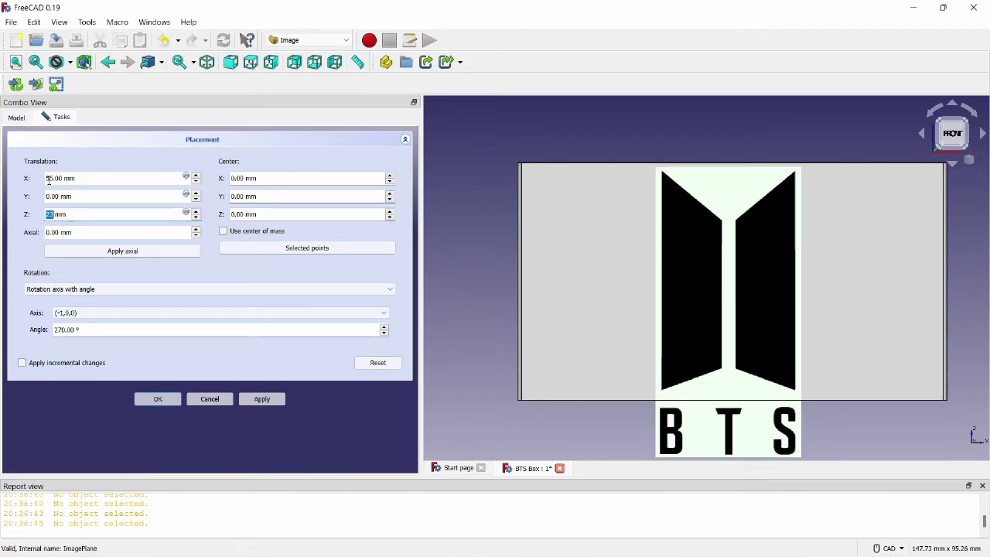
pyautogui.click(154, 402)
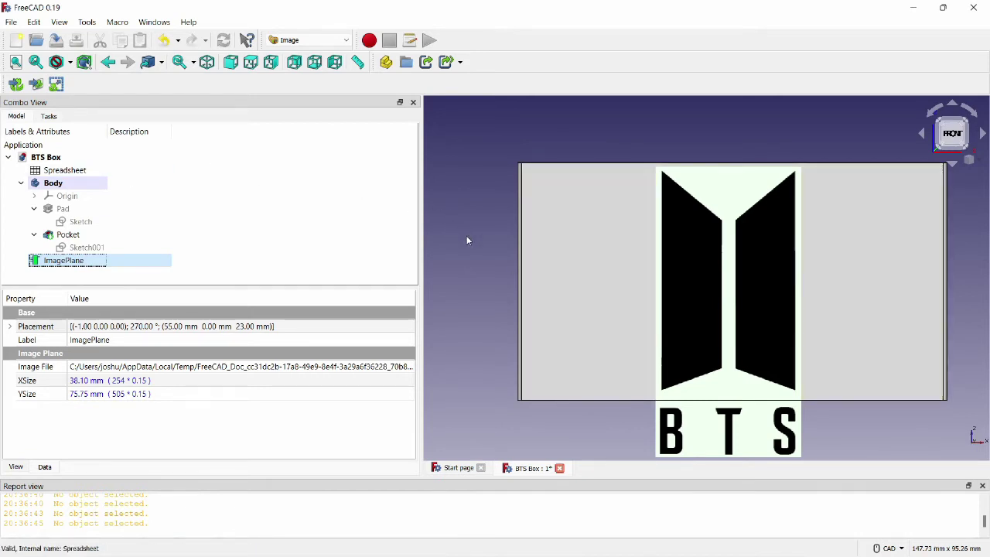
# Step: With BTS Box selected, switch to Sketcher and create a new sketch on the XZ-Plane
pyautogui.click(467, 241)
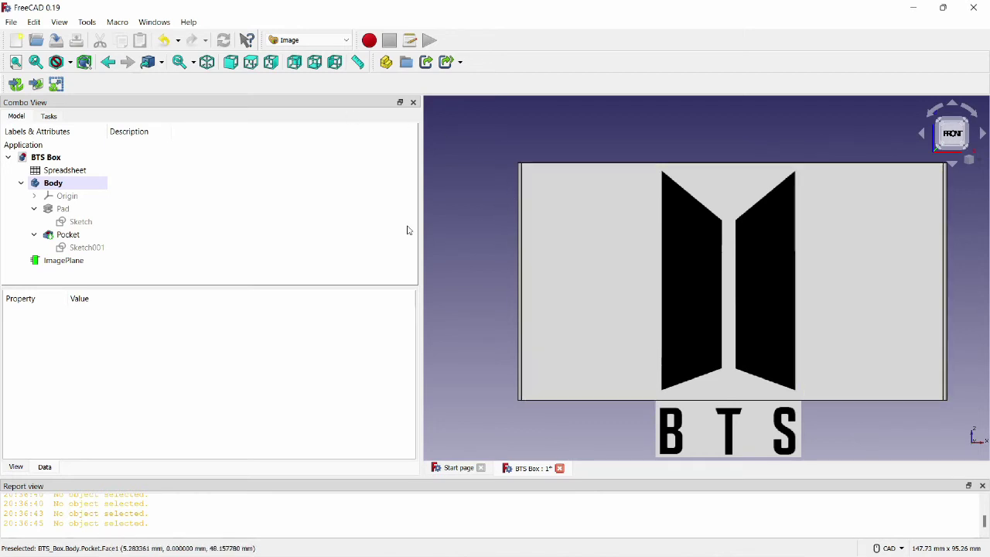
pyautogui.click(54, 158)
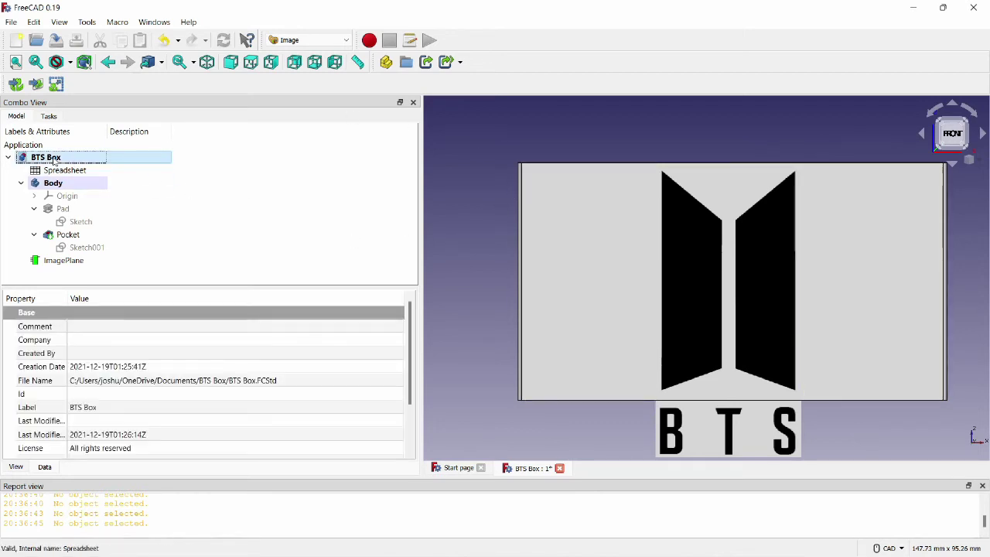
pyautogui.click(310, 39)
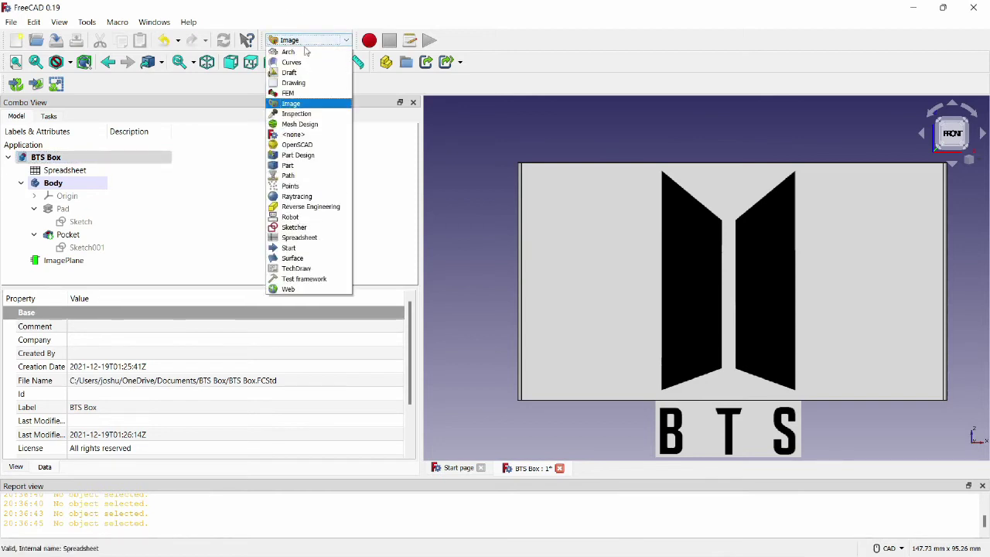
pyautogui.click(304, 227)
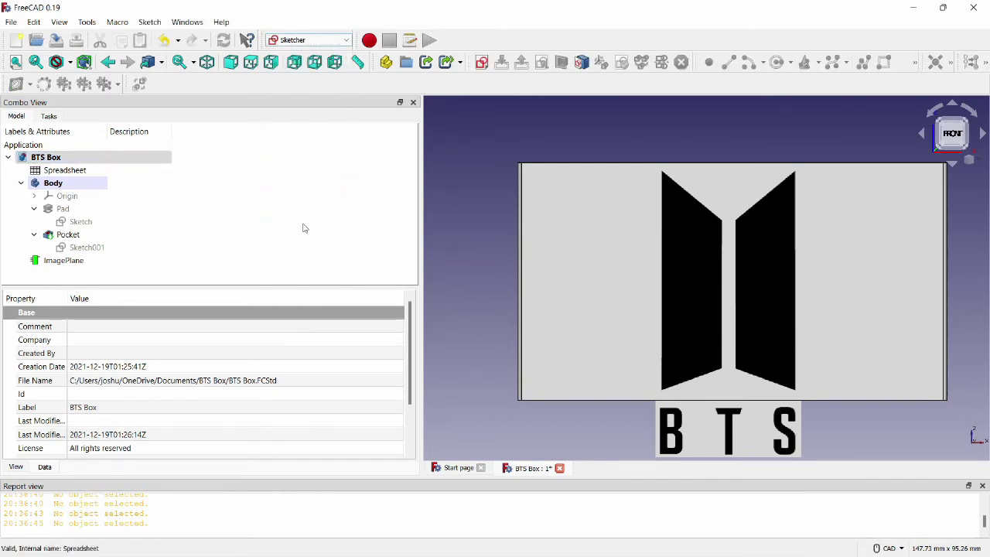
pyautogui.click(483, 63)
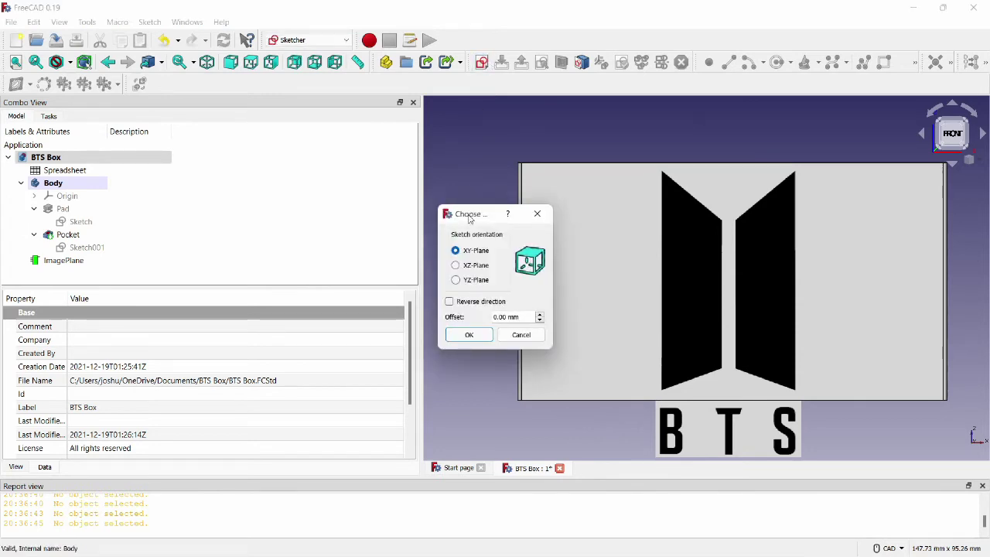
pyautogui.click(468, 268)
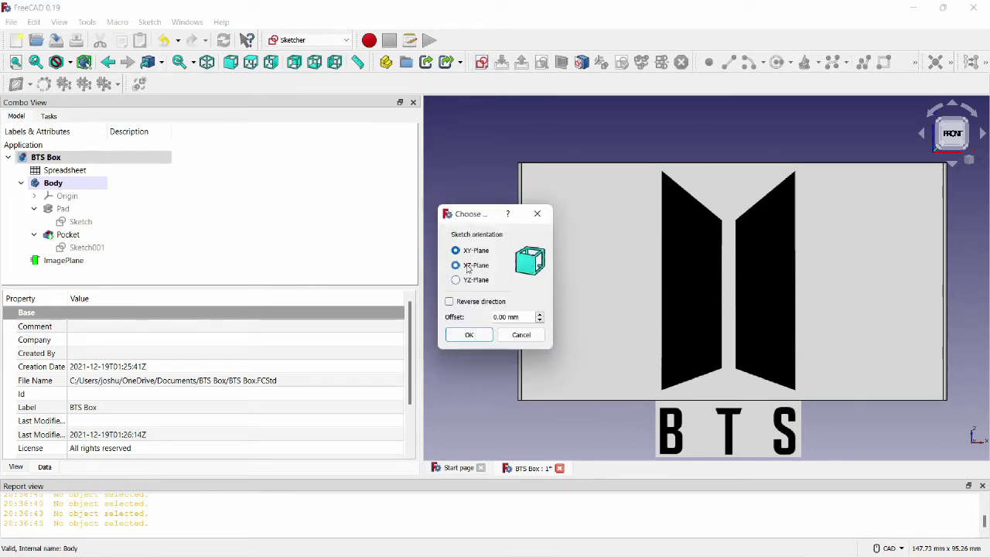
pyautogui.click(473, 335)
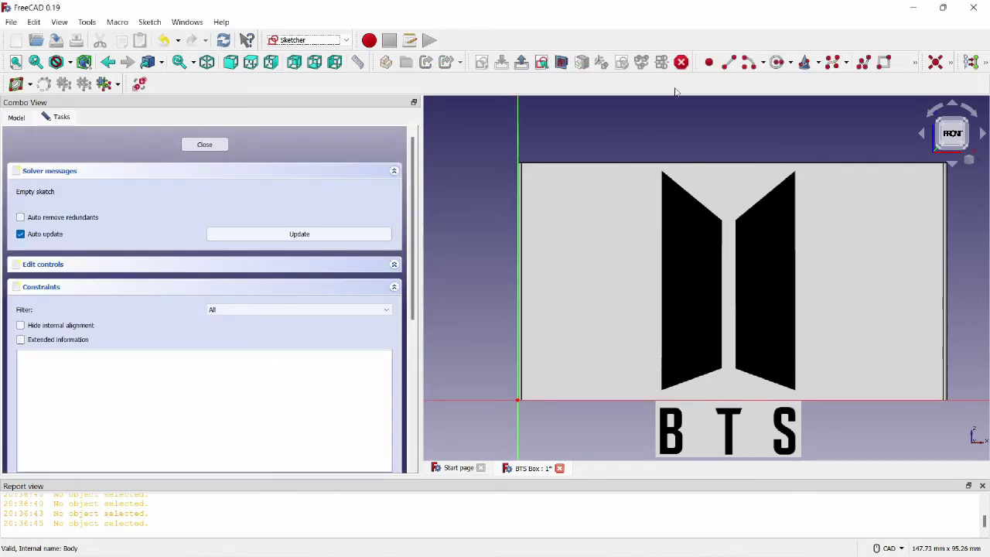
# Step: Trace the logo's left bar as a closed polyline outline
pyautogui.click(864, 65)
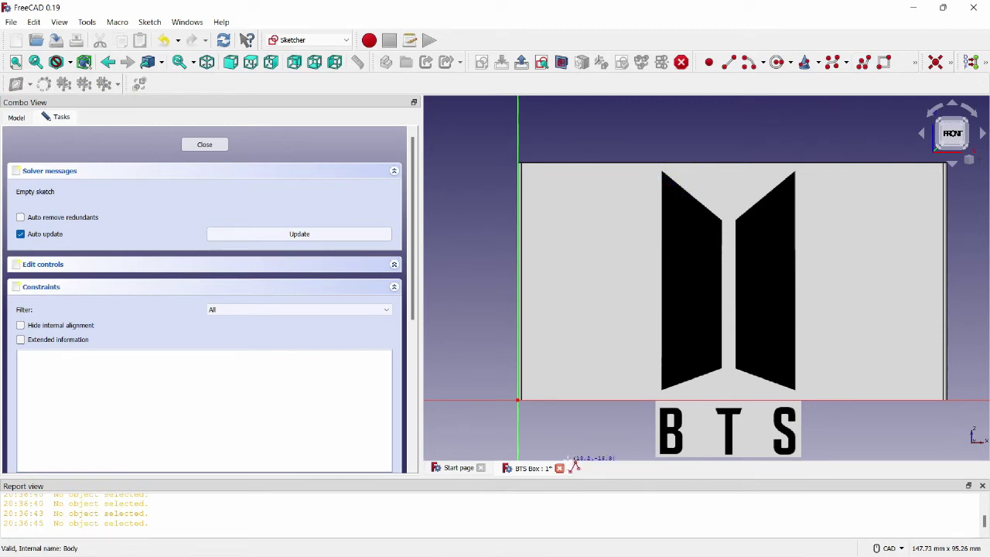
pyautogui.scroll(4, 663, 173)
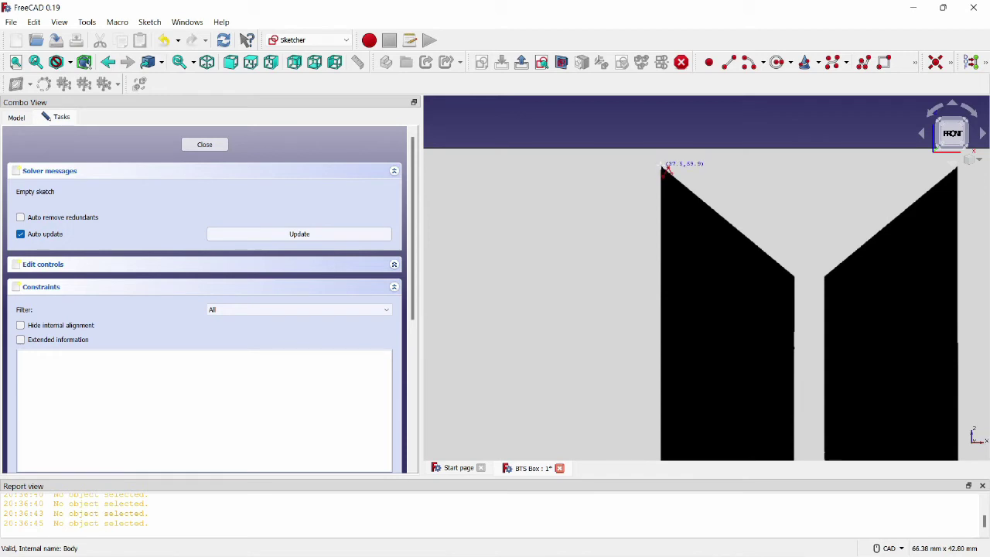
pyautogui.click(663, 168)
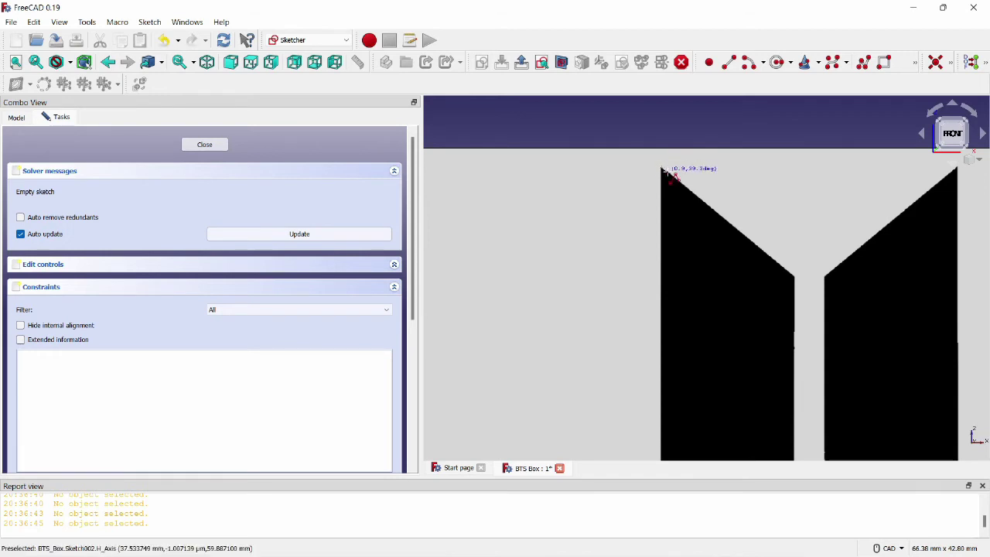
pyautogui.click(804, 278)
pyautogui.scroll(-2, 791, 347)
pyautogui.click(710, 346)
pyautogui.scroll(3, 698, 206)
pyautogui.scroll(-4, 696, 178)
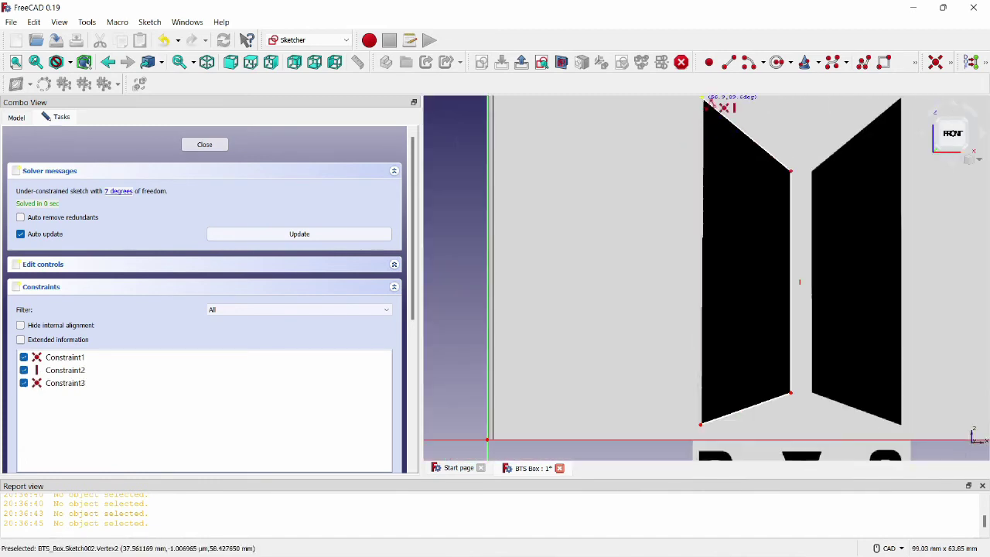
pyautogui.click(702, 100)
# Step: Trace the right bar as a second closed four-sided polyline outline
pyautogui.click(859, 120)
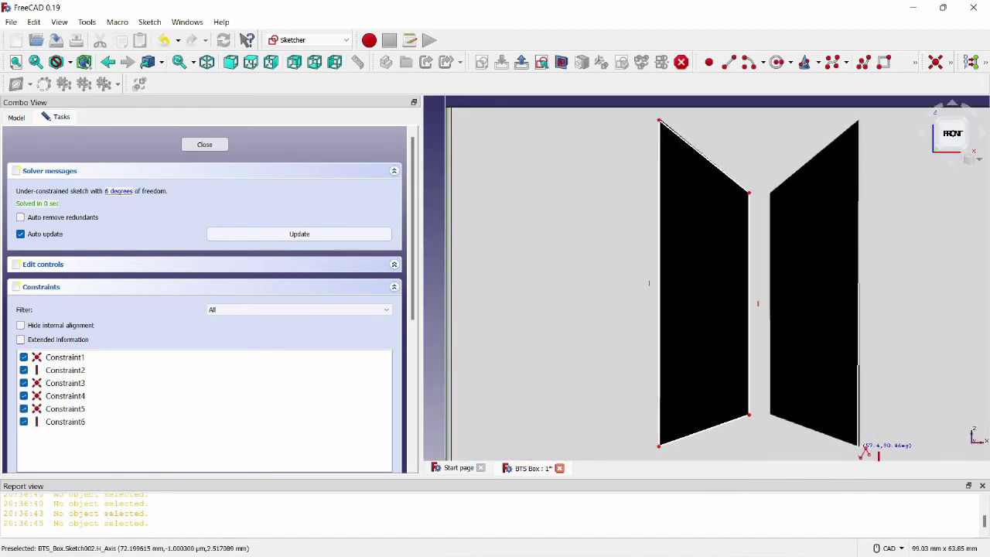
pyautogui.click(859, 446)
pyautogui.click(771, 416)
pyautogui.click(770, 193)
pyautogui.click(859, 119)
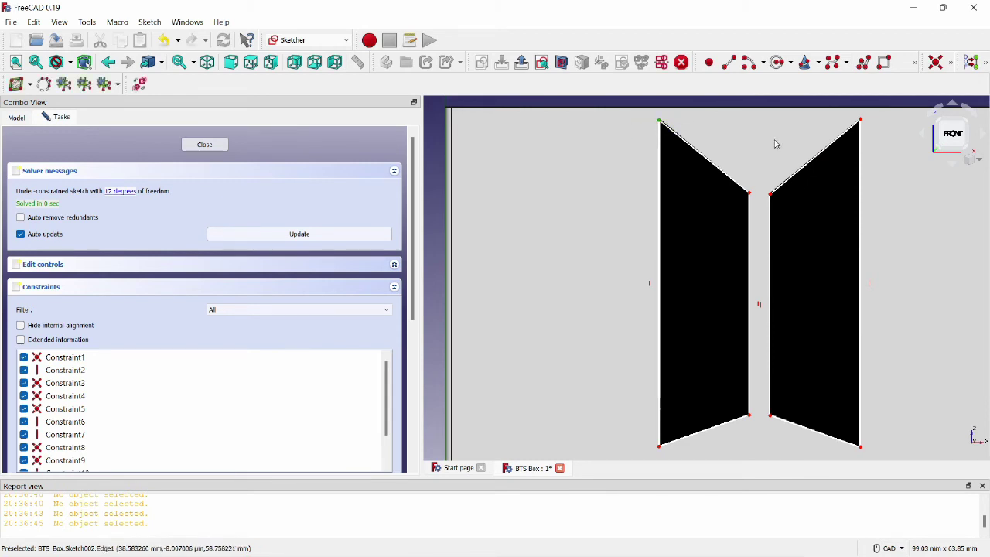
# Step: Add distance constraints across the top corners and between the two inner top vertices
pyautogui.click(860, 128)
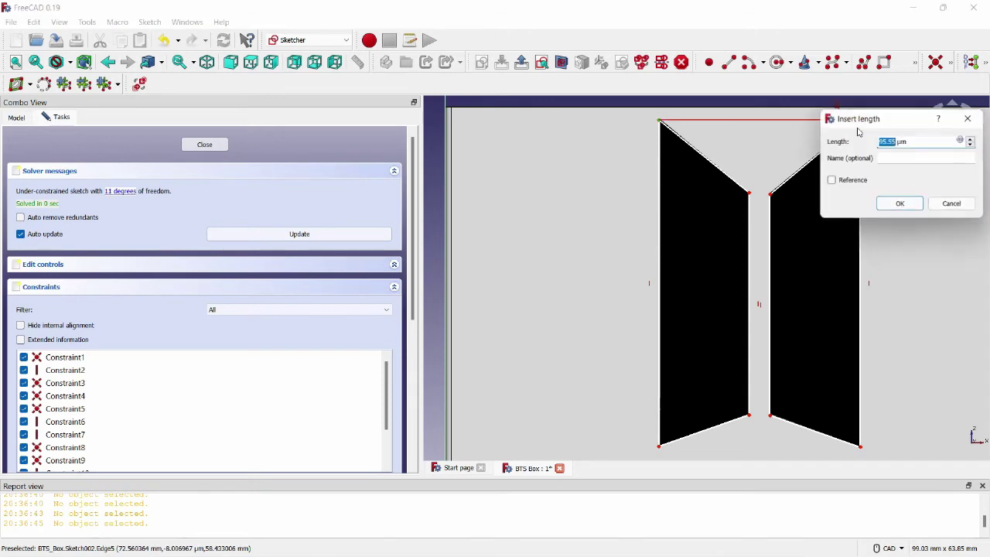
pyautogui.write('0')
pyautogui.press('Return')
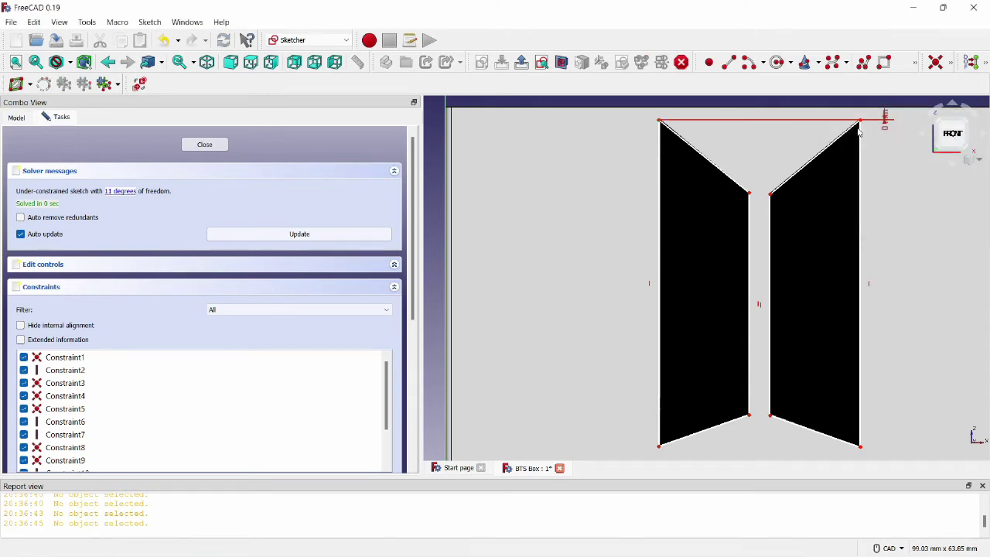
pyautogui.click(750, 194)
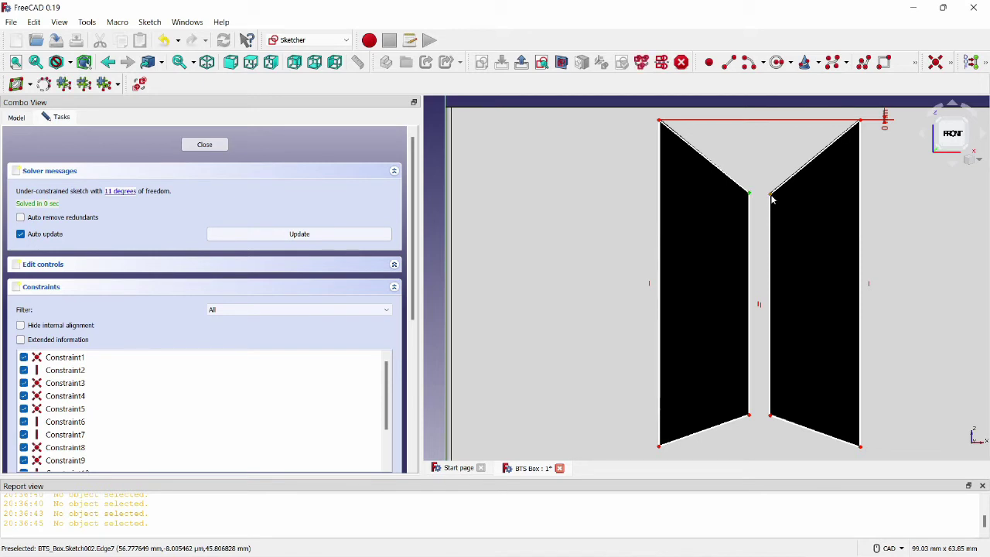
pyautogui.click(769, 194)
pyautogui.press('l')
pyautogui.press('Return')
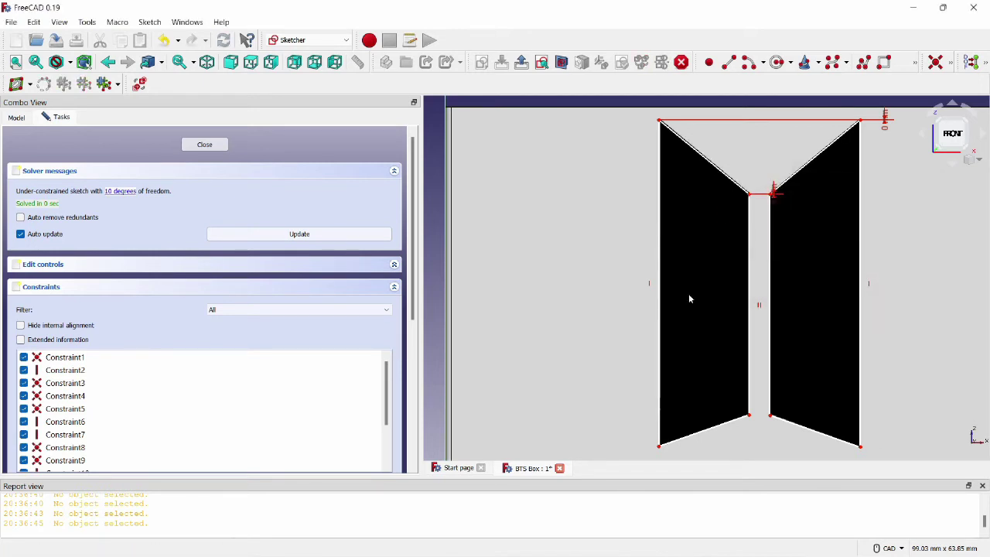
# Step: Constrain the inner bottom vertices and the bottom edge with horizontal distances
pyautogui.click(748, 417)
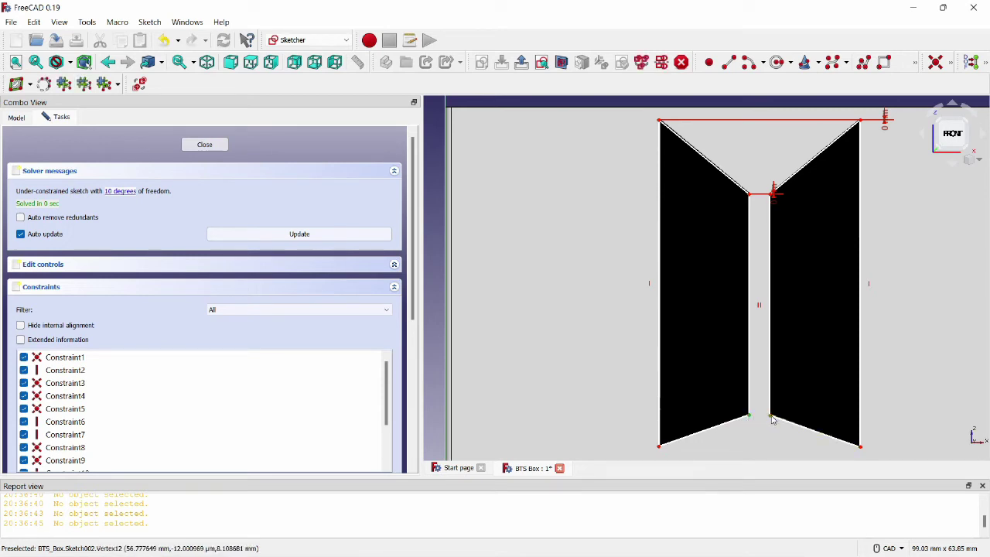
pyautogui.click(771, 419)
pyautogui.hotkey('shift', 'h')
pyautogui.press('Return')
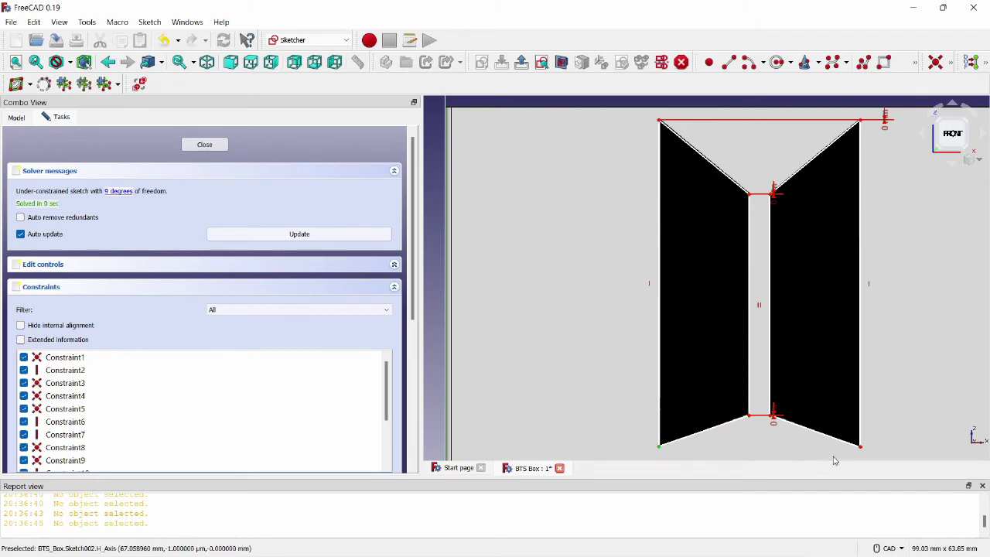
pyautogui.click(861, 449)
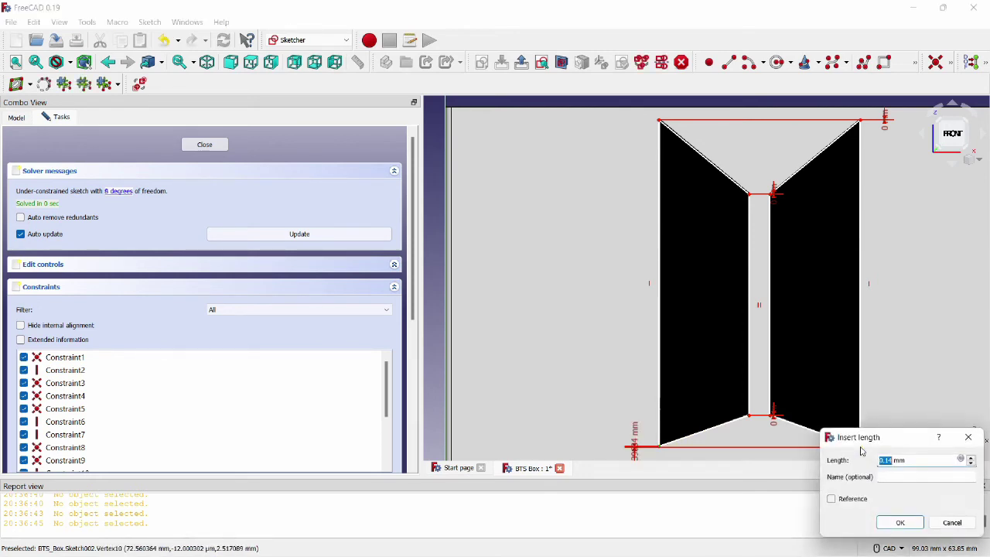
pyautogui.press('Return')
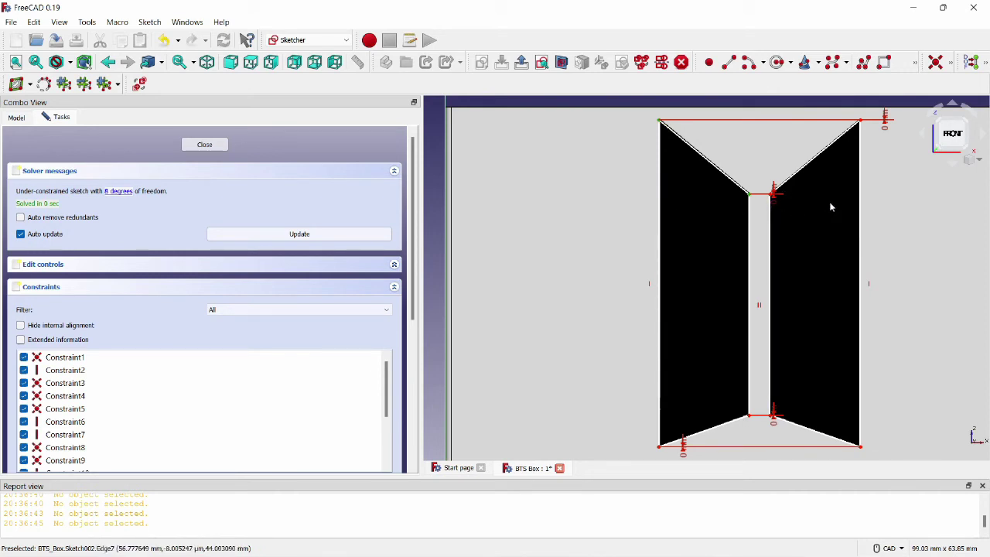
# Step: Add two 15.81 mm horizontal distances at the slot vertices, then clear the selection
pyautogui.press('l')
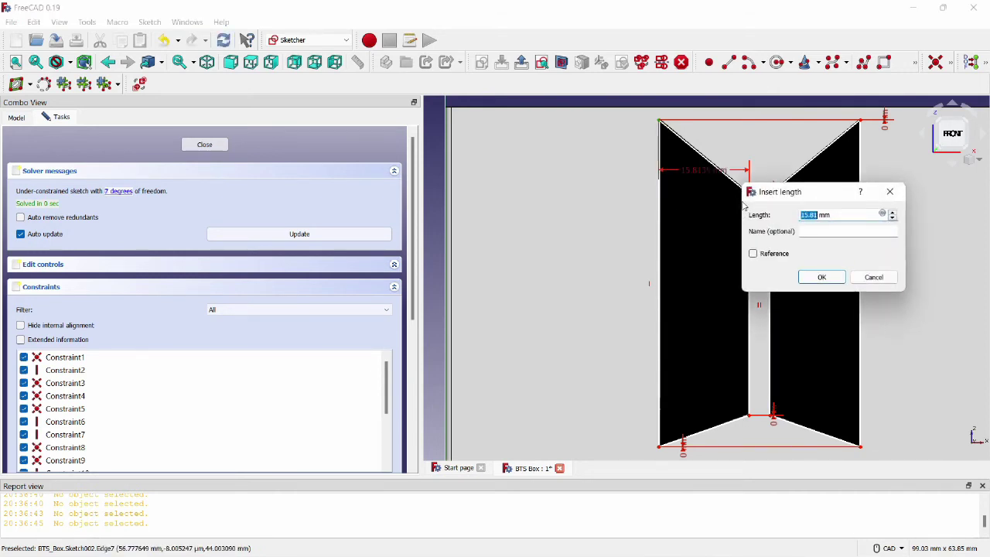
pyautogui.click(821, 277)
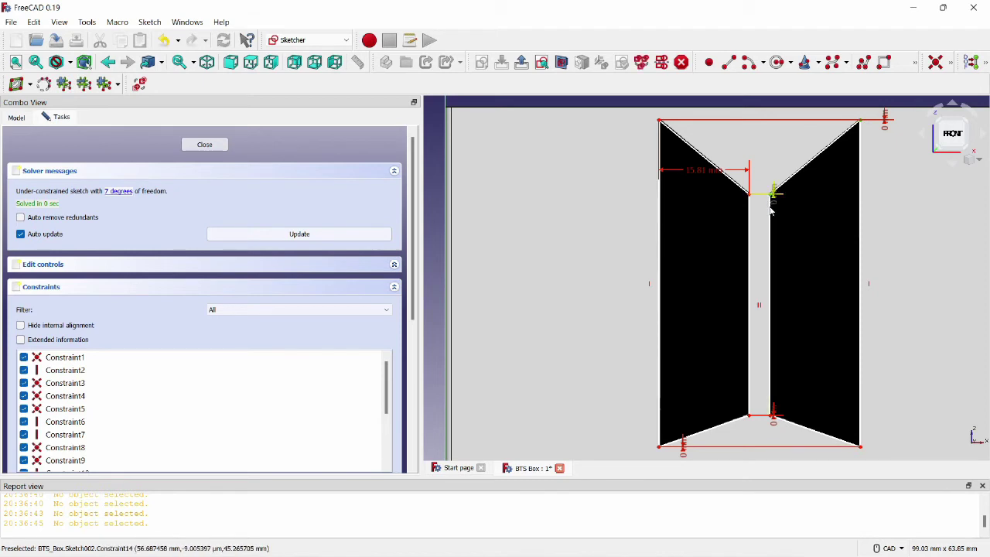
pyautogui.click(764, 223)
pyautogui.hotkey('shift', 'd')
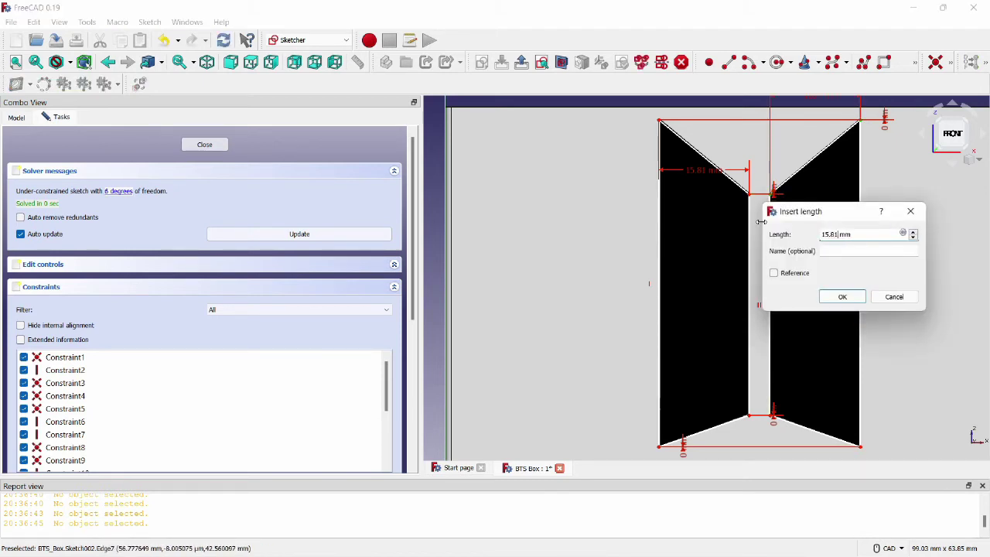
pyautogui.press('Return')
pyautogui.moveTo(762, 228); pyautogui.dragTo(587, 238)
pyautogui.rightClick(588, 238)
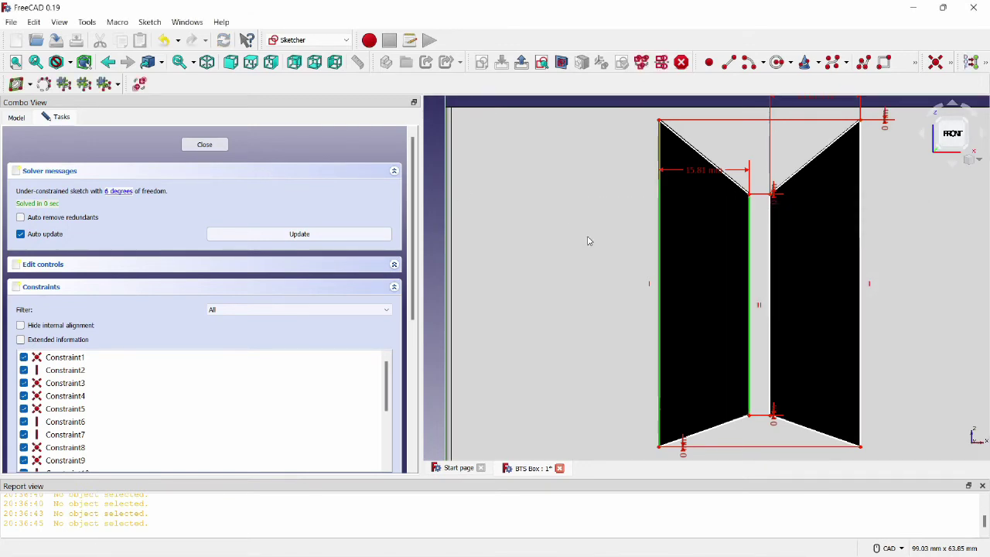
pyautogui.click(539, 248)
pyautogui.scroll(-2, 540, 253)
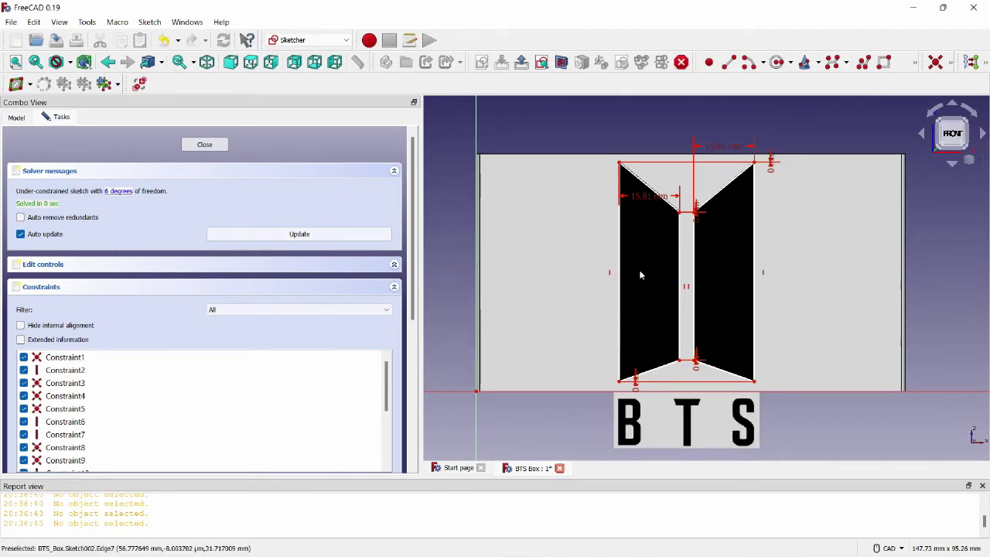
# Step: Close the logo sketch, hide the ImagePlane, and switch to the Part workbench
pyautogui.click(205, 145)
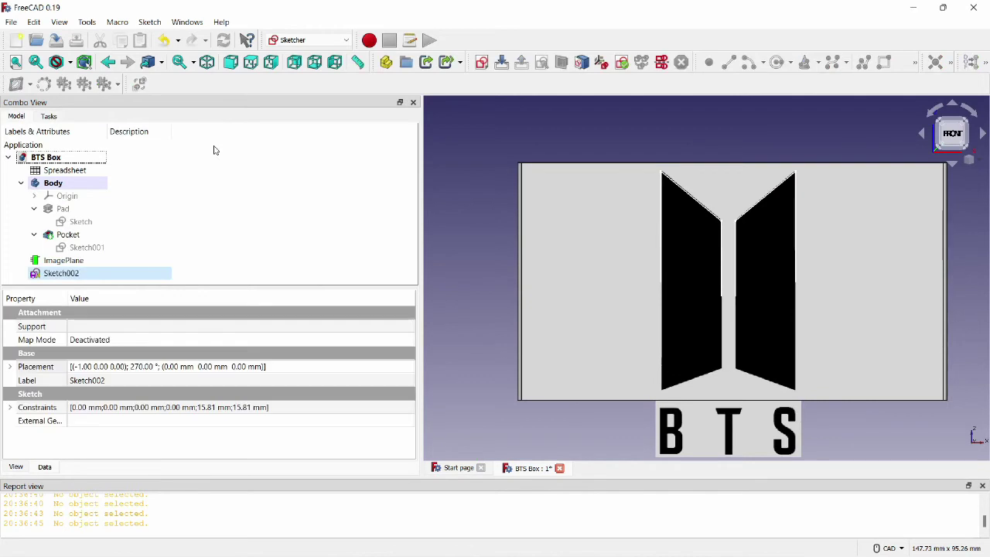
pyautogui.click(66, 261)
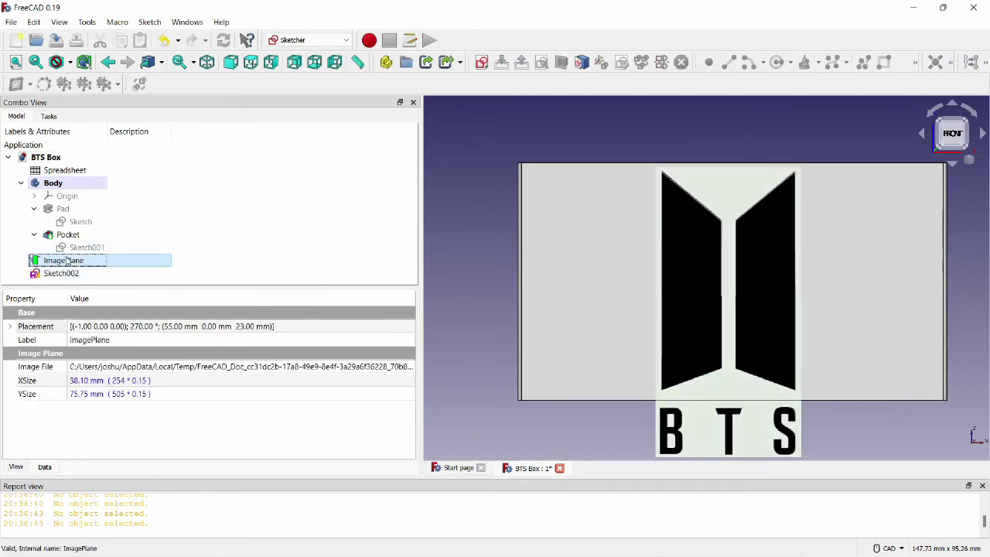
pyautogui.press('space')
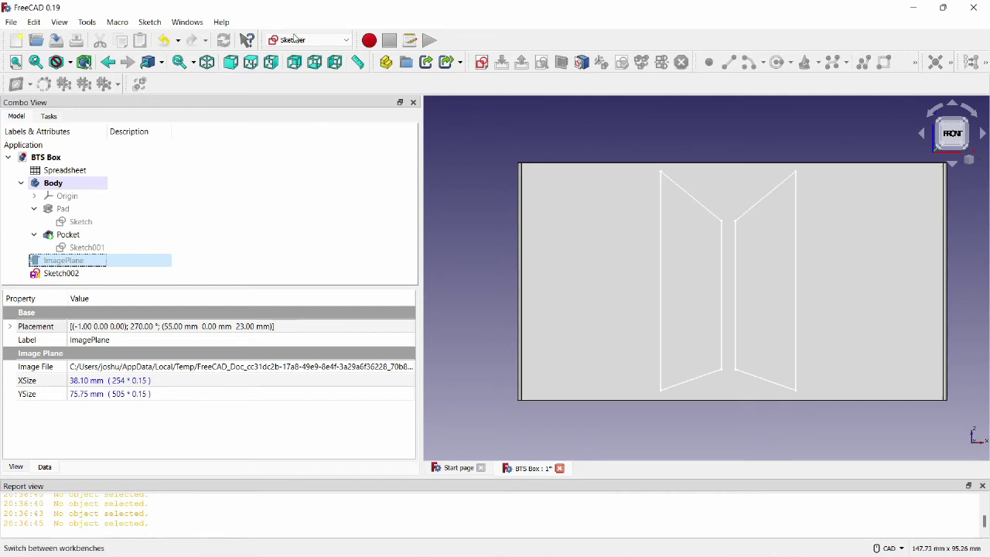
pyautogui.click(317, 40)
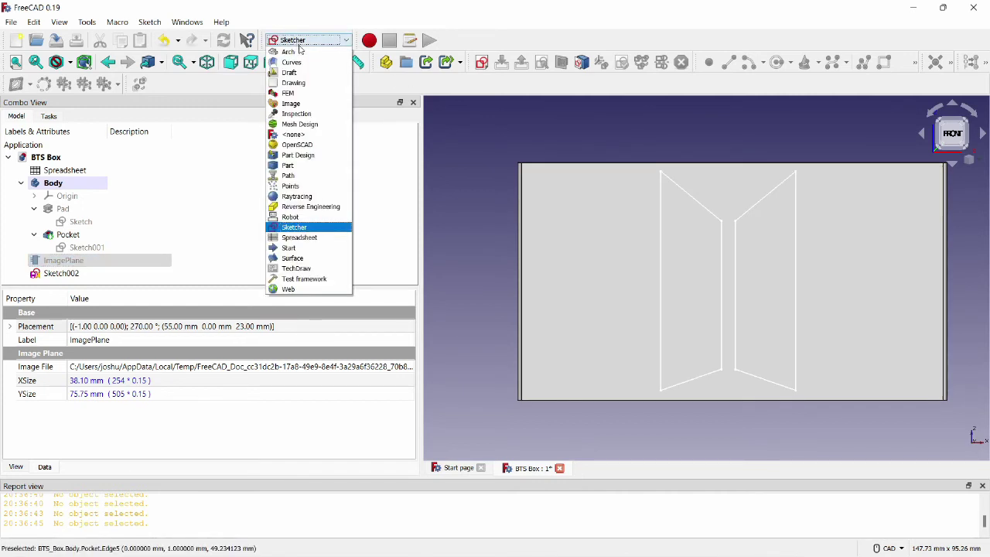
pyautogui.click(317, 166)
# Step: Copy Sketch002 and paste it into BTS Box as Sketch003
pyautogui.click(61, 273)
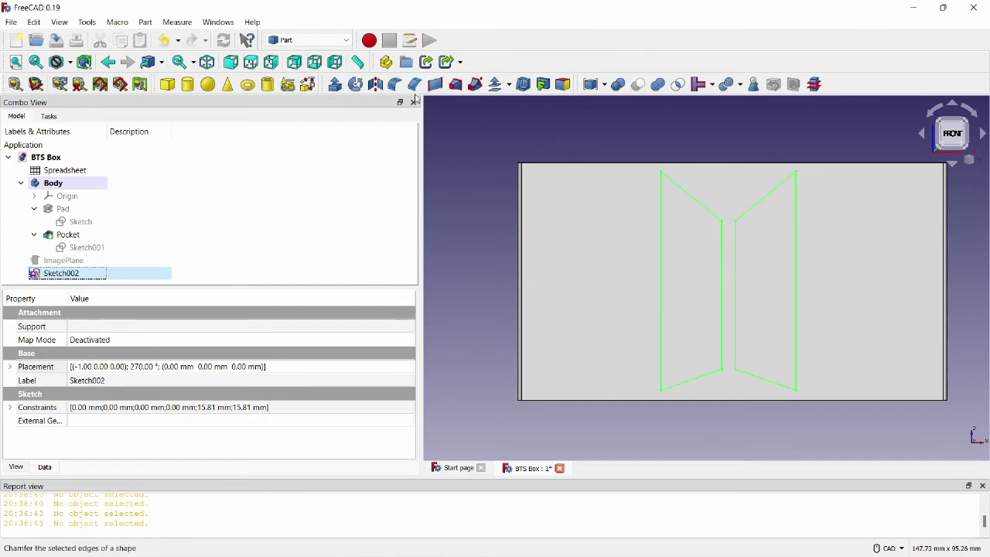
pyautogui.rightClick(71, 274)
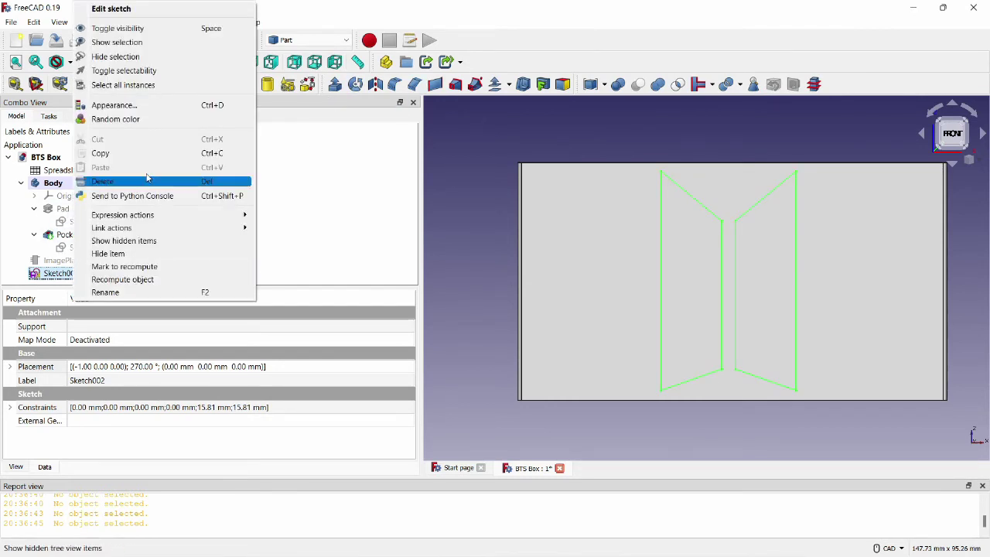
pyautogui.click(157, 153)
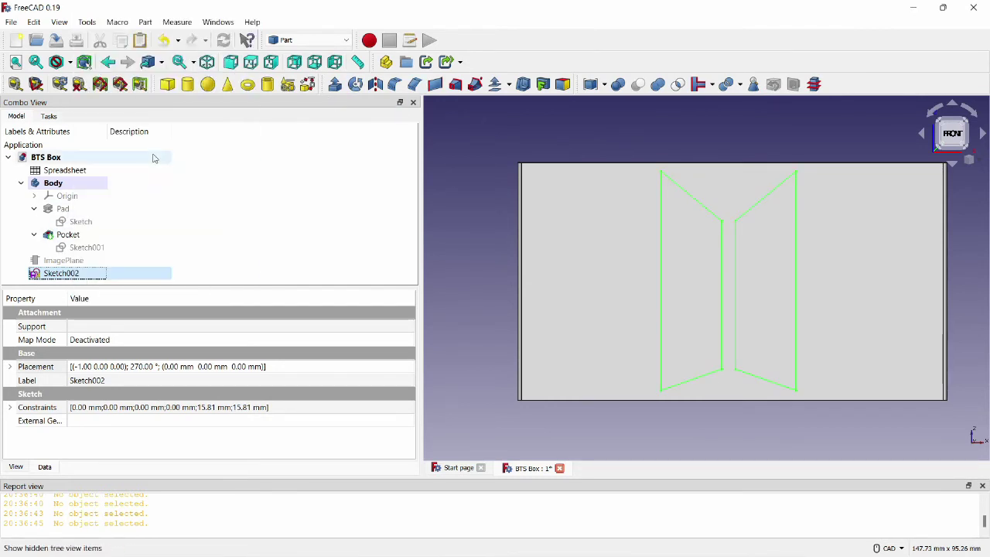
pyautogui.click(64, 158)
pyautogui.hotkey('ctrl', 'v')
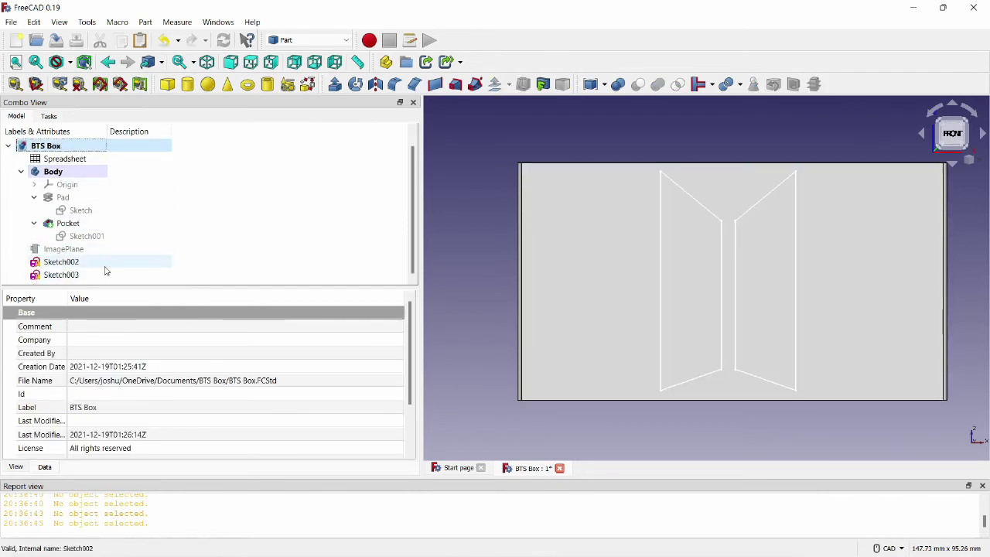
pyautogui.click(96, 267)
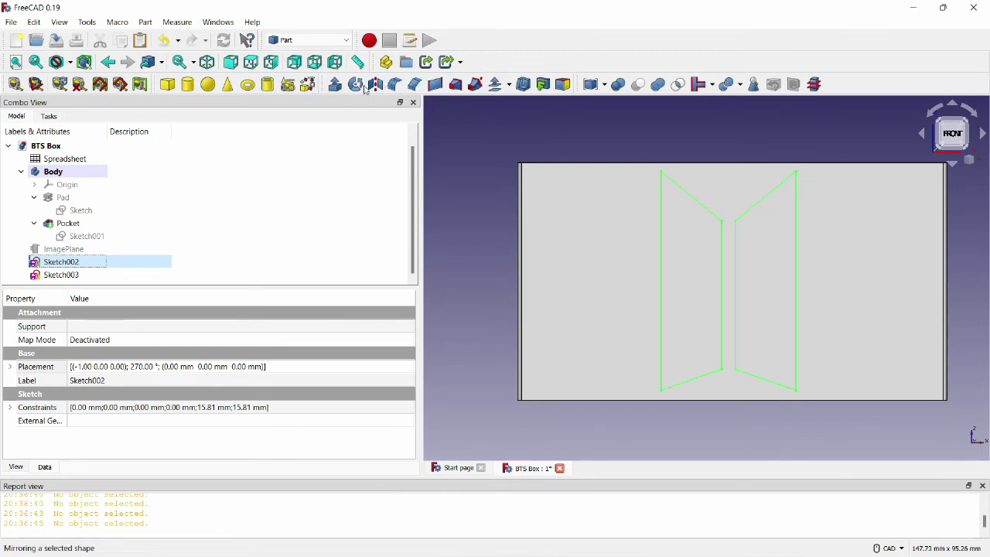
# Step: Extrude Sketch002 1 mm along its normal as a solid named Extrude
pyautogui.click(335, 84)
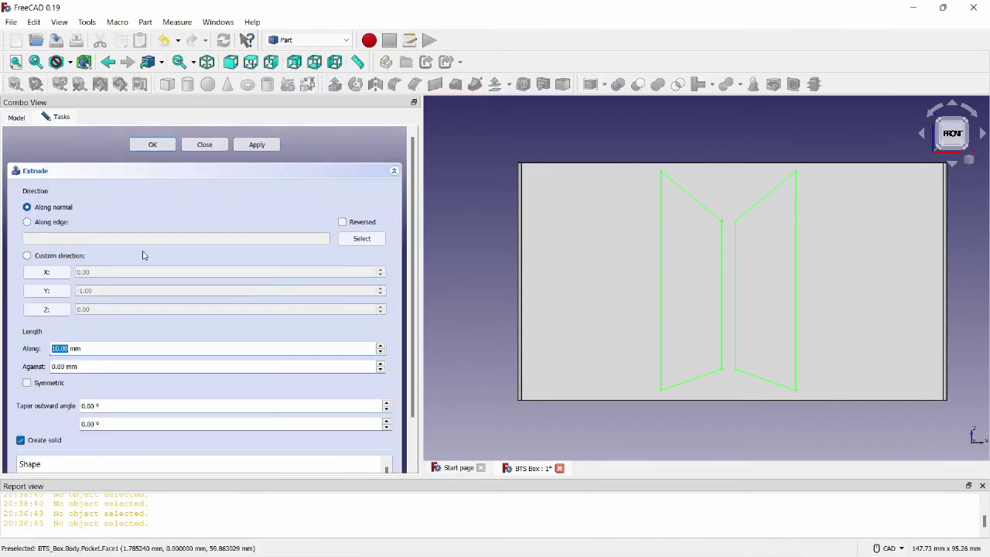
pyautogui.write('1')
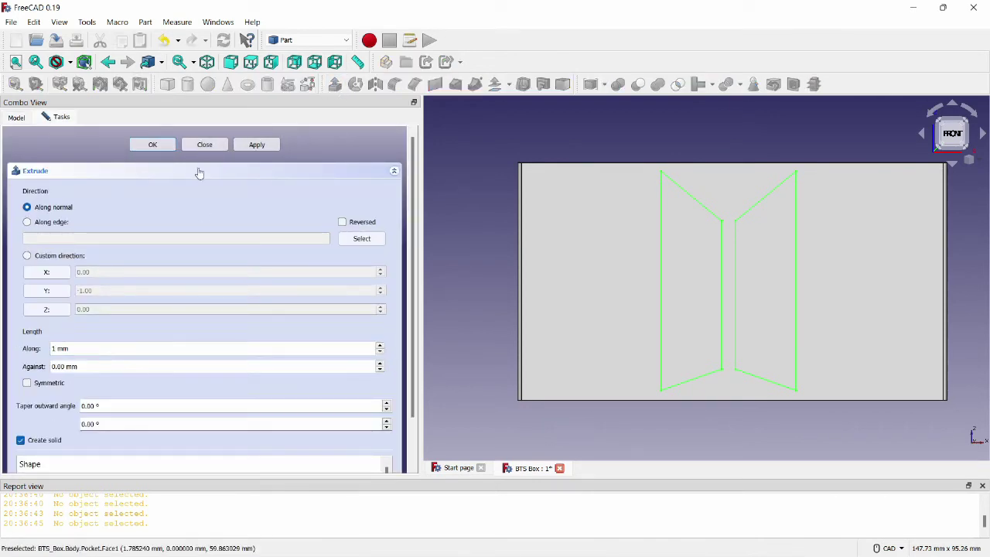
pyautogui.click(66, 257)
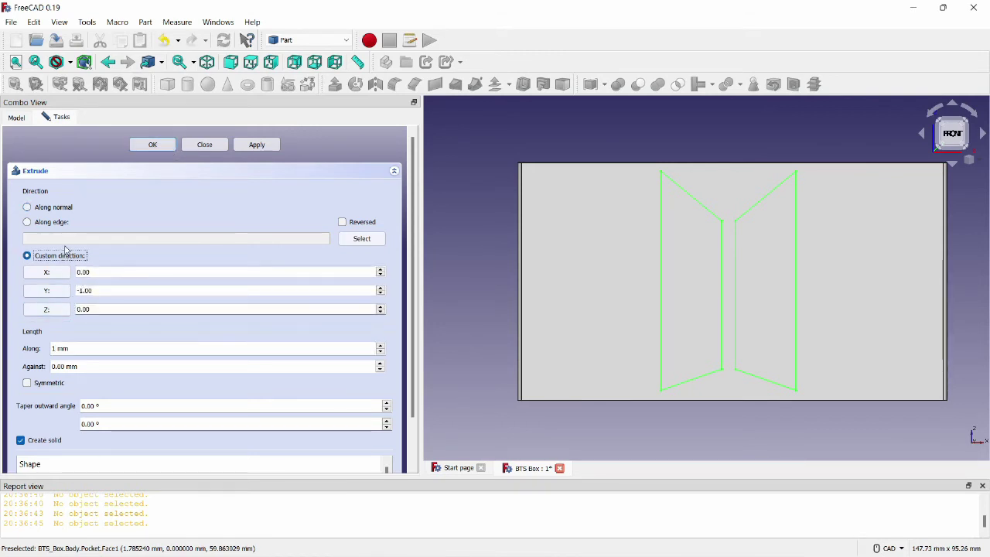
pyautogui.click(53, 209)
pyautogui.click(154, 145)
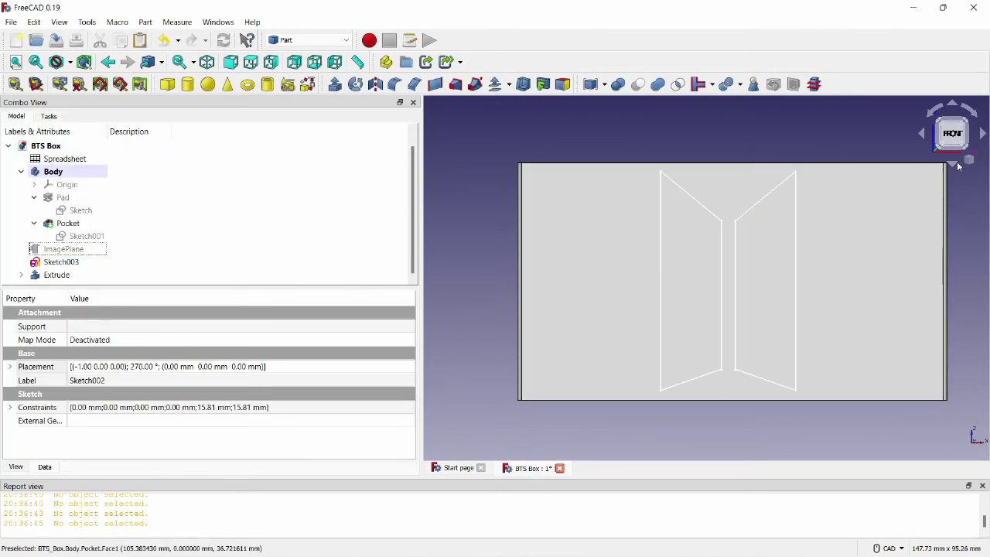
pyautogui.click(954, 165)
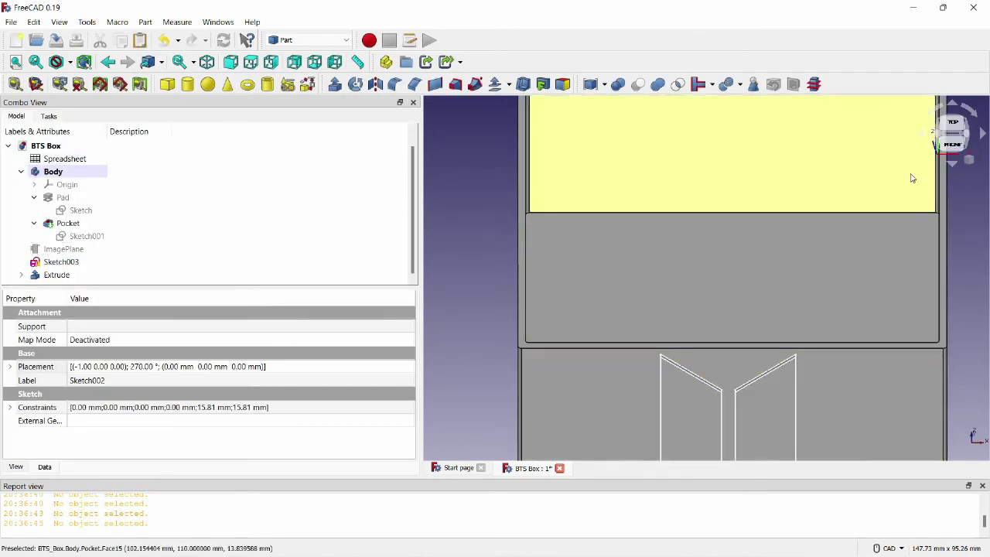
pyautogui.click(952, 144)
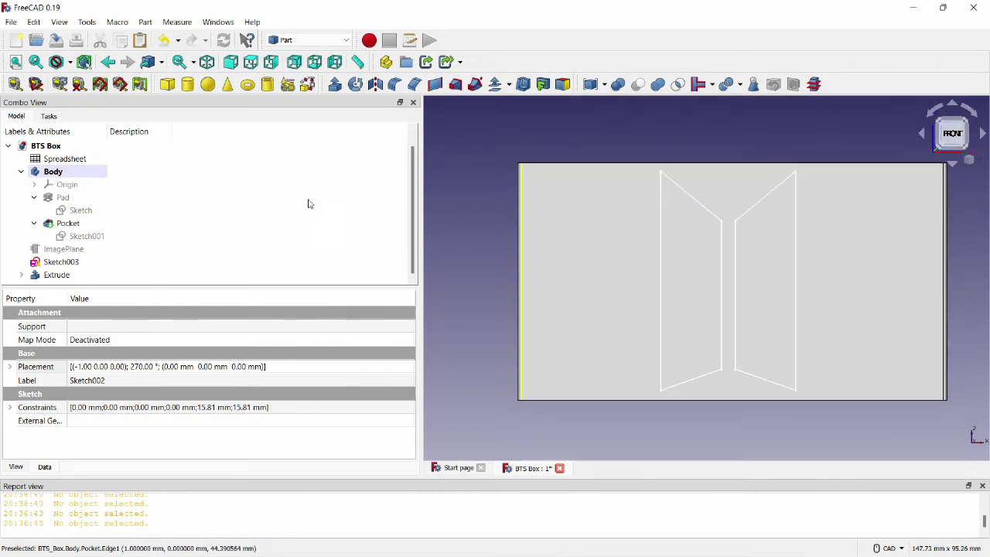
pyautogui.click(154, 275)
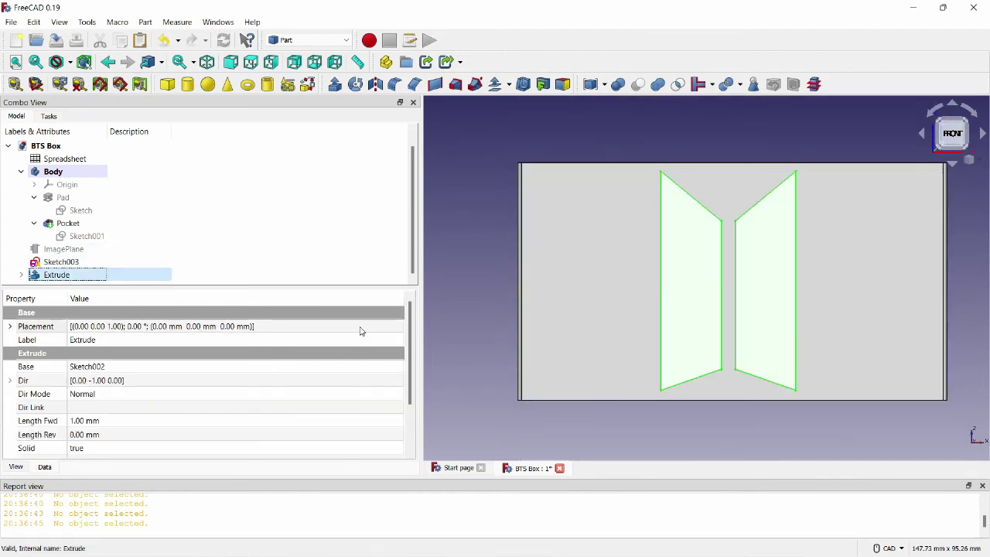
pyautogui.click(366, 331)
# Step: Offset the Extrude 1 mm along Y in its Placement and confirm
pyautogui.click(397, 328)
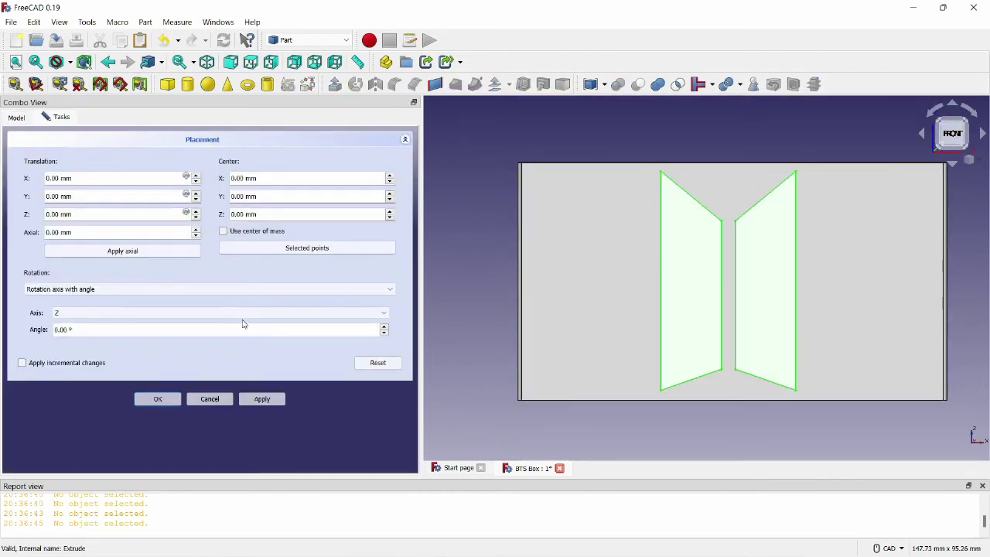
pyautogui.click(955, 108)
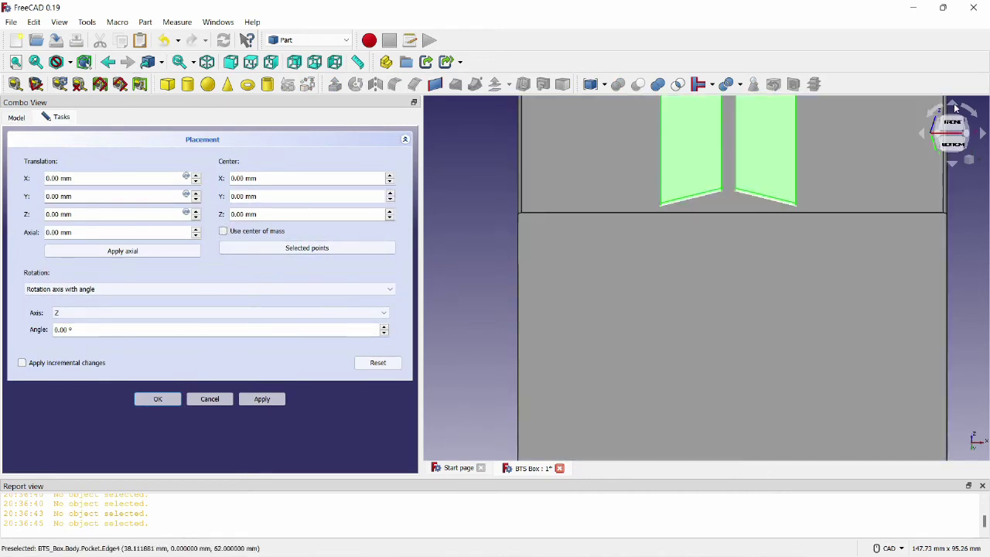
pyautogui.click(196, 194)
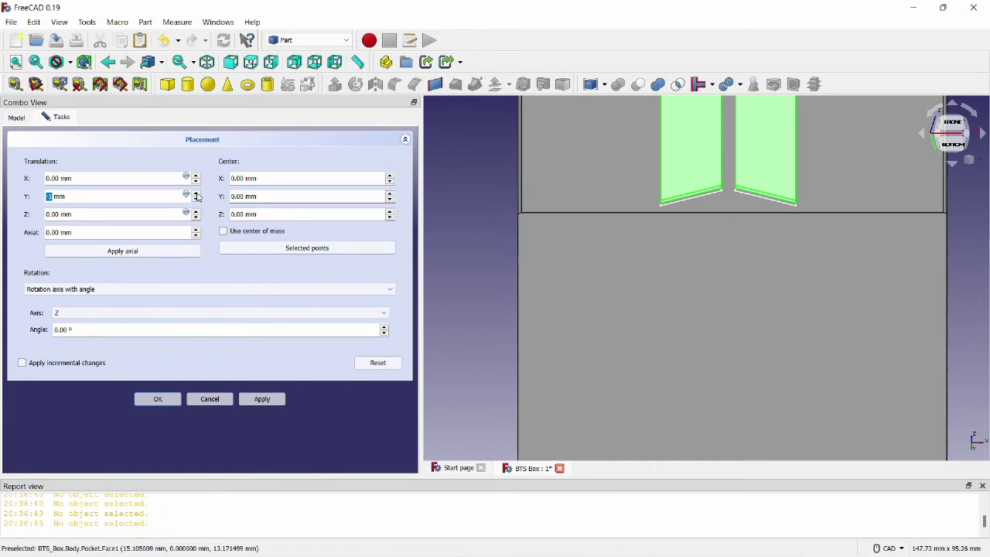
pyautogui.click(196, 201)
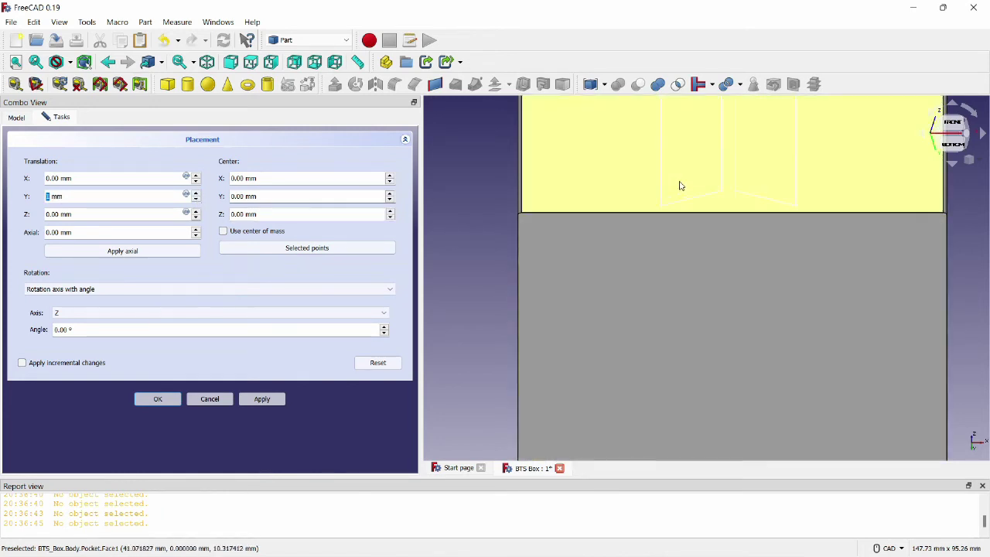
pyautogui.click(953, 125)
pyautogui.click(155, 400)
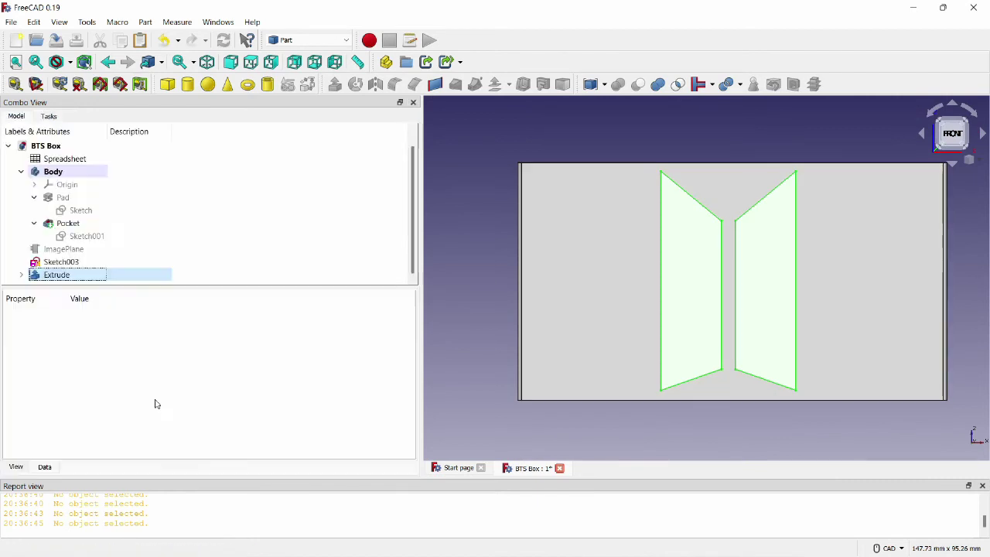
# Step: Subtract Extrude from the box Pocket with a Part Boolean Cut
pyautogui.click(459, 326)
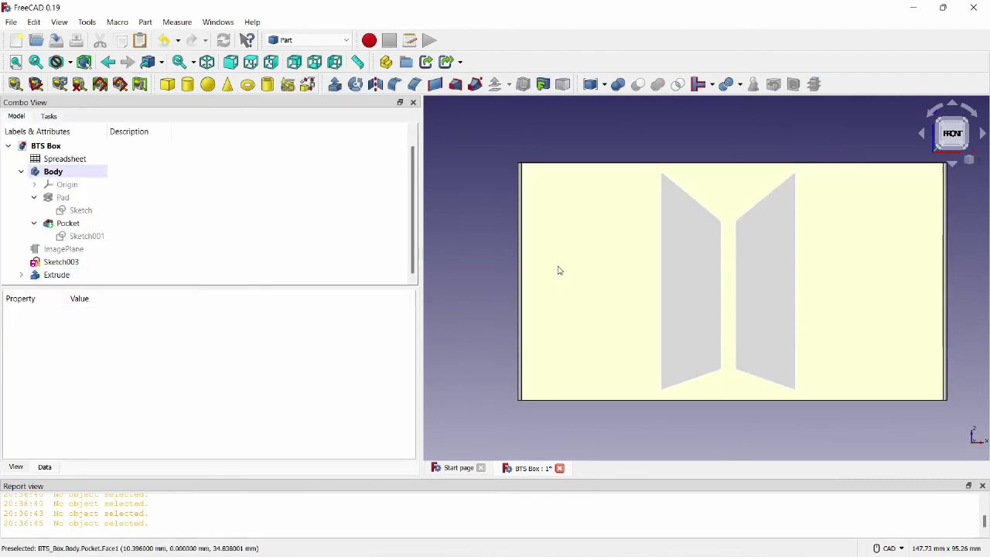
pyautogui.click(559, 271)
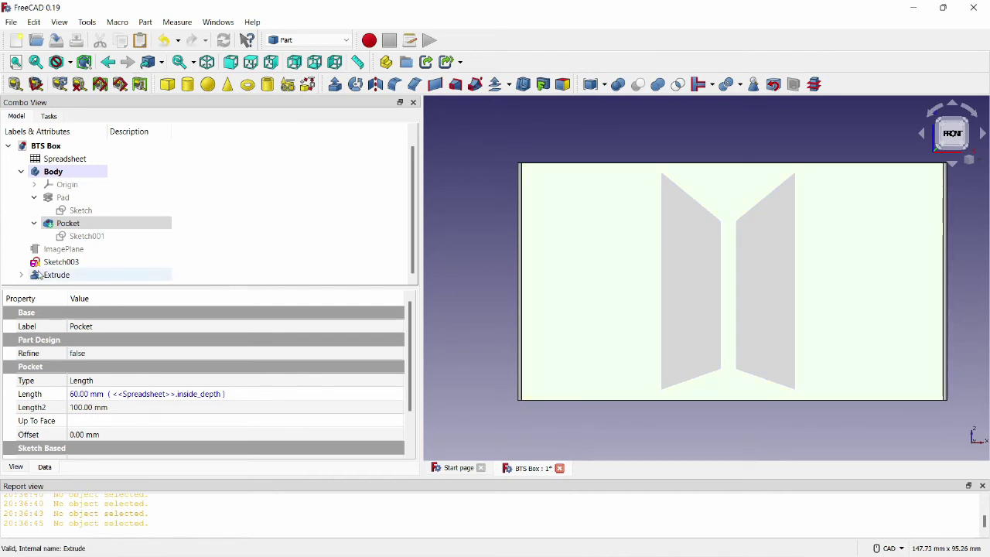
pyautogui.keyDown('ctrl'); pyautogui.click(62, 275); pyautogui.keyUp('ctrl')
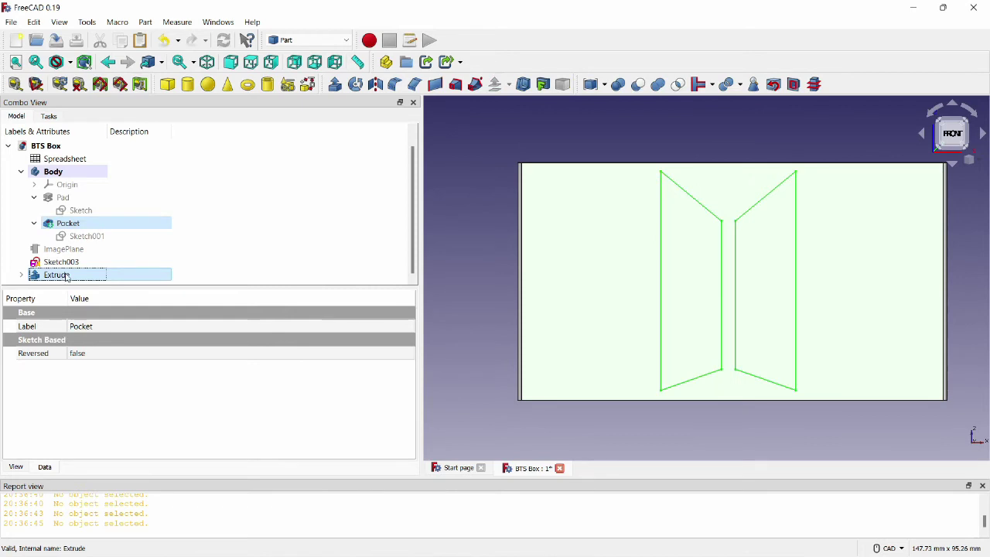
pyautogui.click(638, 85)
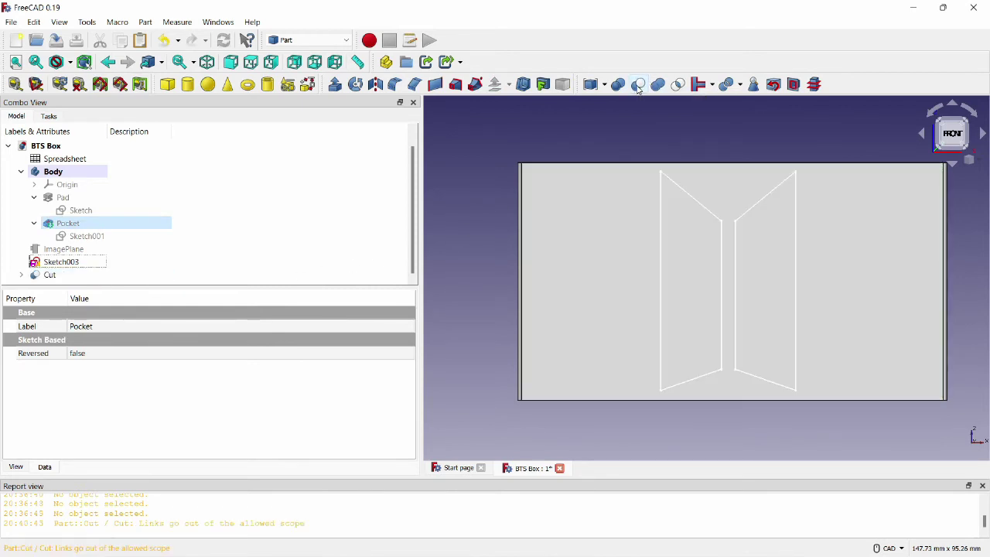
# Step: Inspect the recessed logo from the top and front views, then select Sketch003
pyautogui.click(954, 166)
pyautogui.click(65, 237)
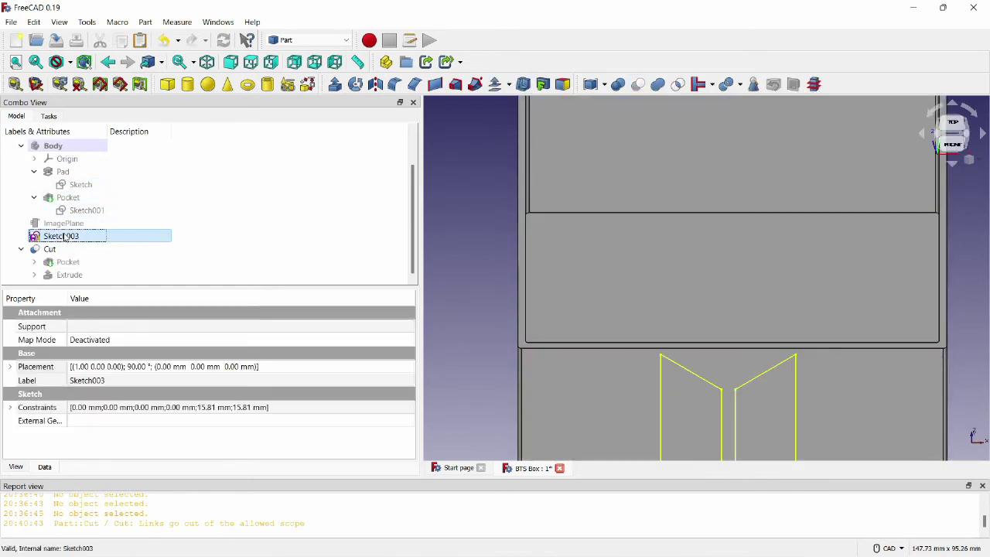
pyautogui.scroll(-3, 837, 381)
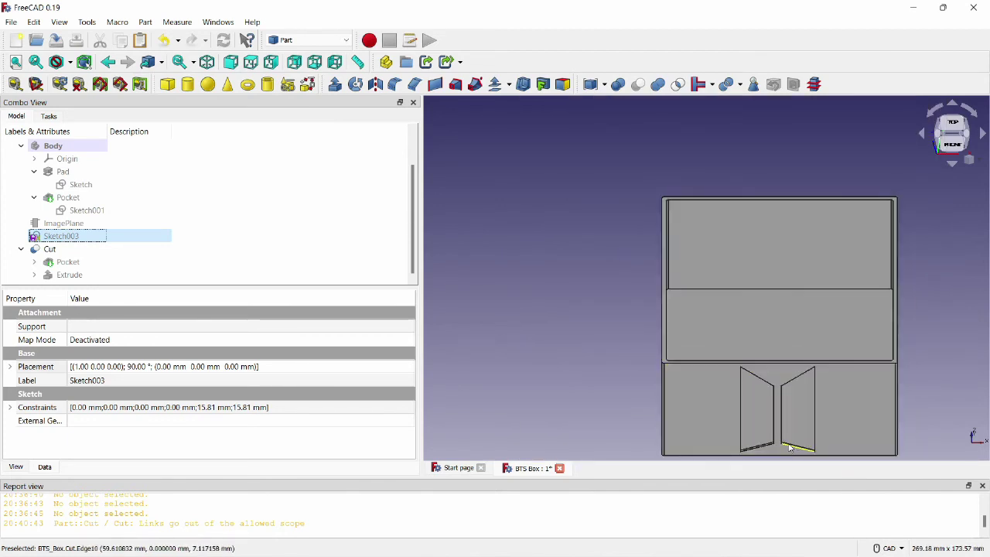
pyautogui.scroll(5, 801, 446)
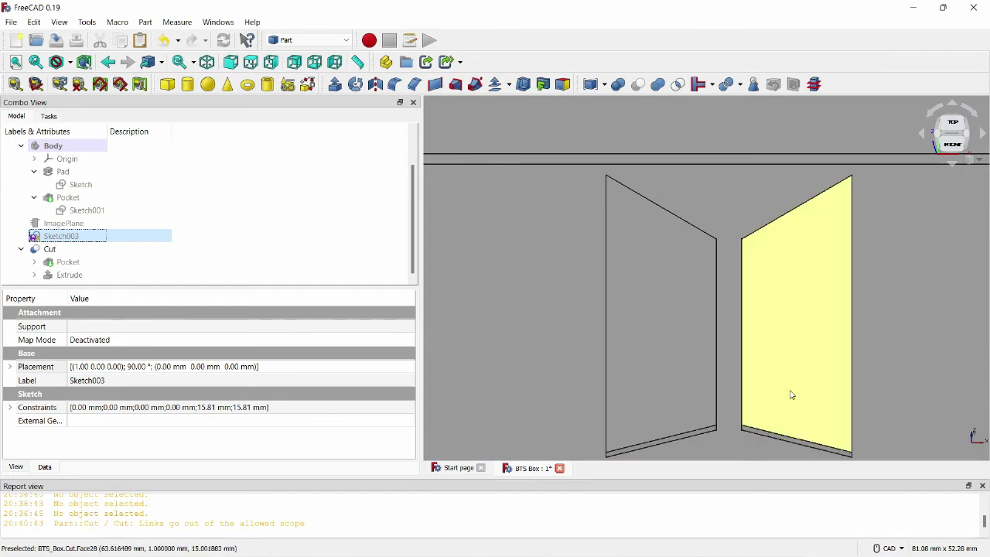
pyautogui.scroll(-5, 791, 394)
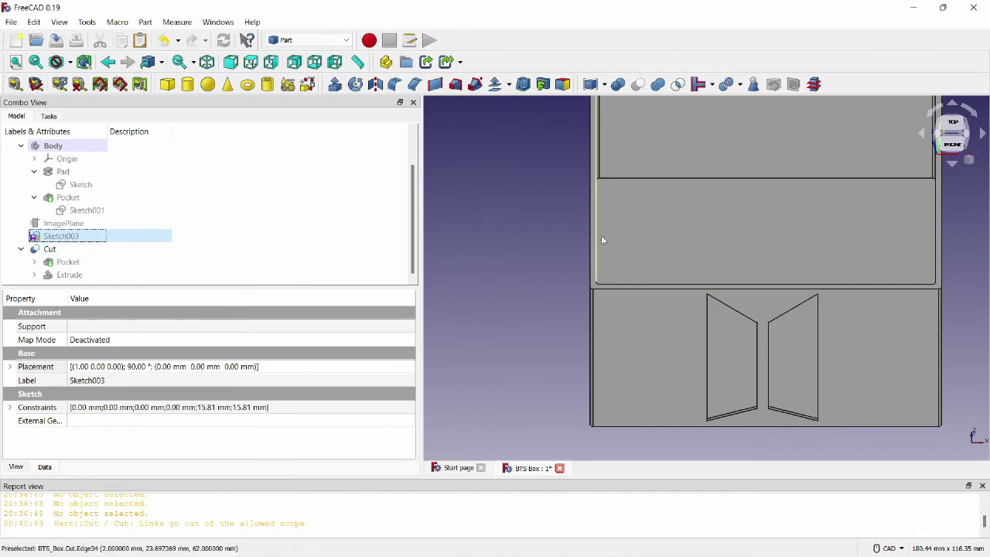
pyautogui.click(955, 149)
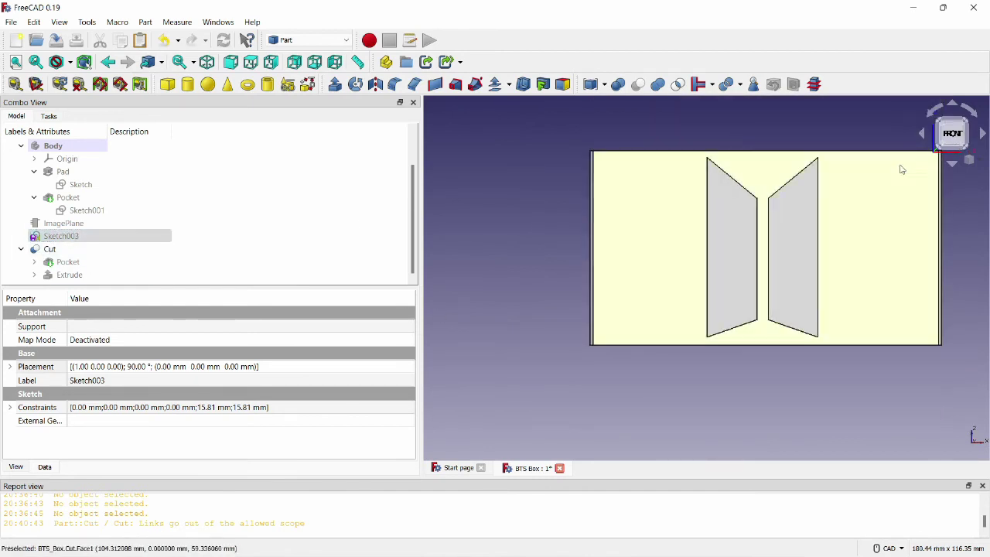
pyautogui.click(54, 249)
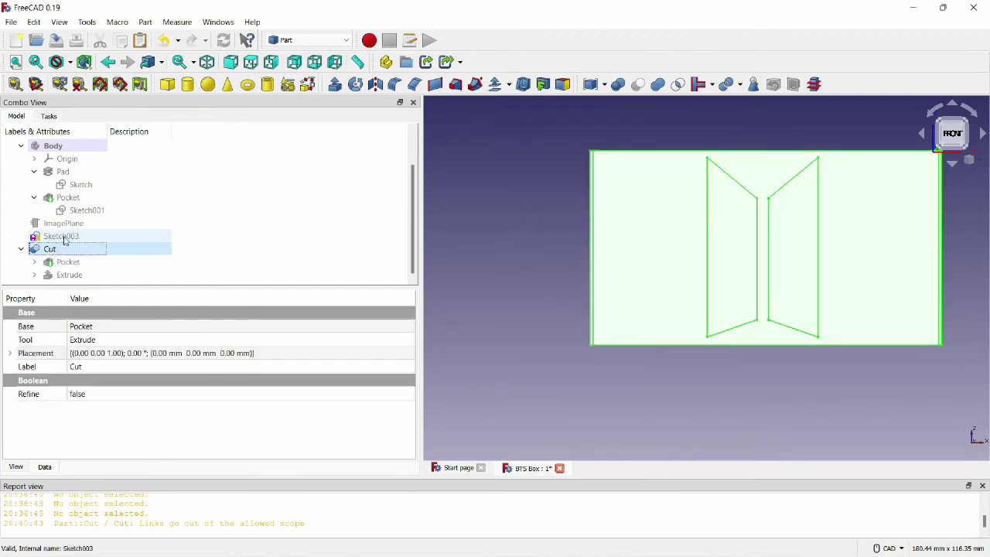
pyautogui.click(64, 238)
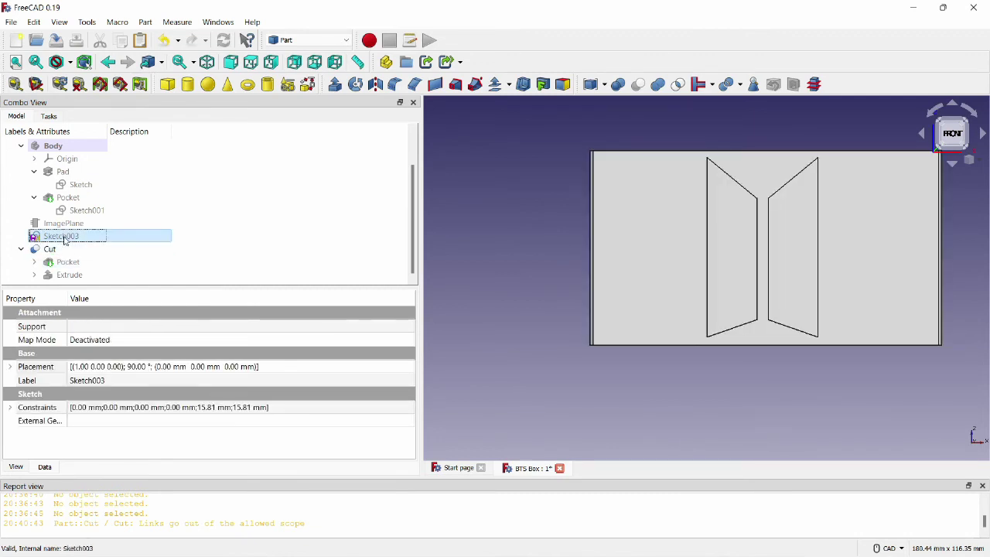
# Step: Extrude Sketch003 2 mm into the Extrude001 logo insert solid
pyautogui.click(336, 83)
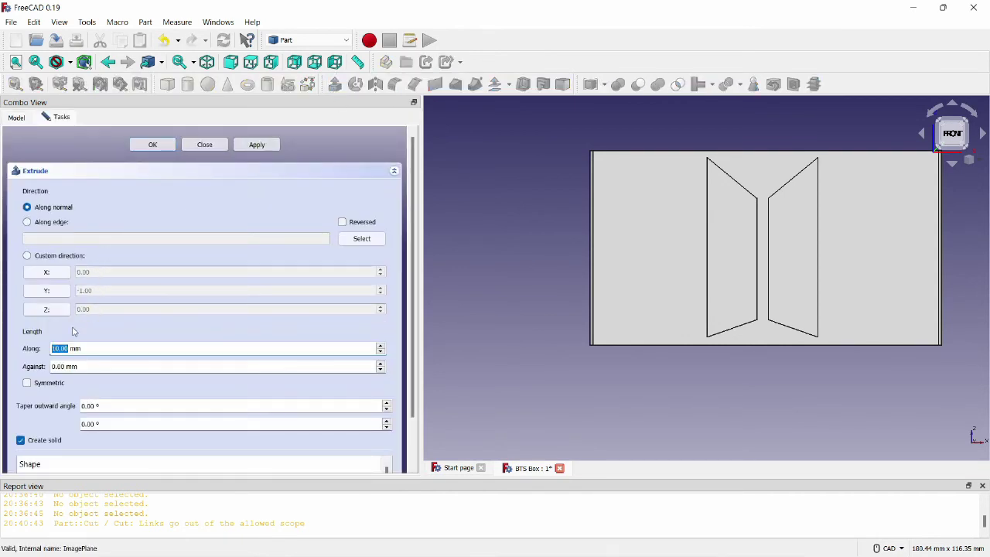
pyautogui.write('2')
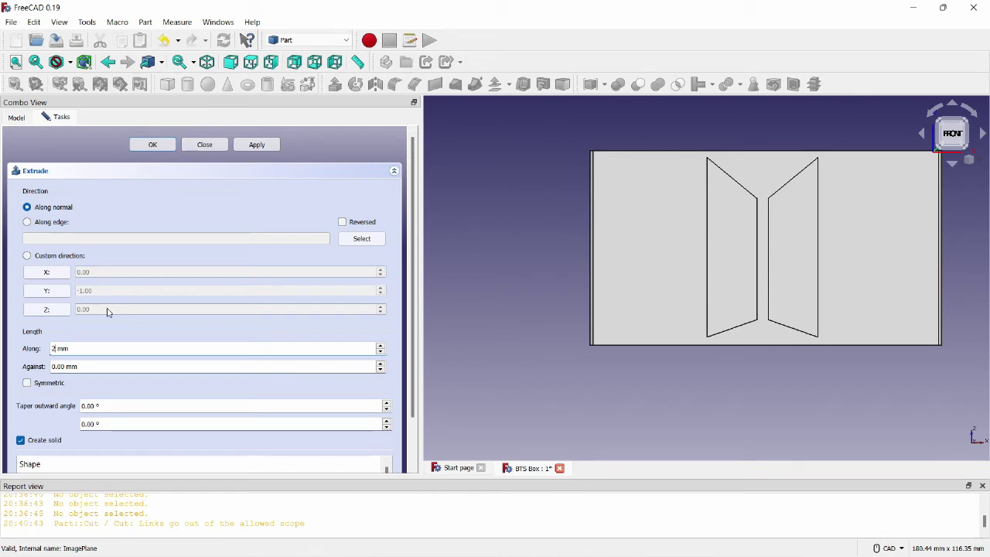
pyautogui.click(147, 145)
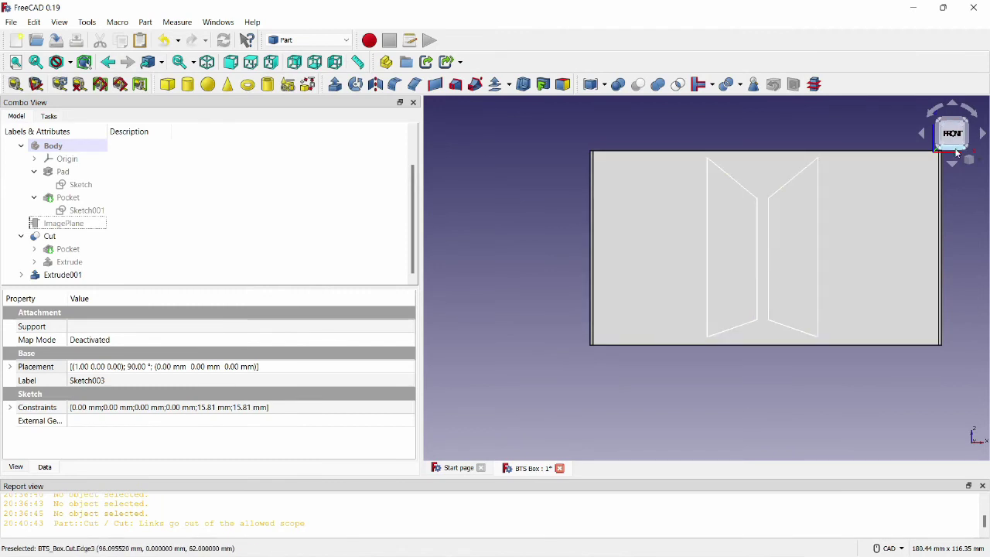
pyautogui.click(953, 164)
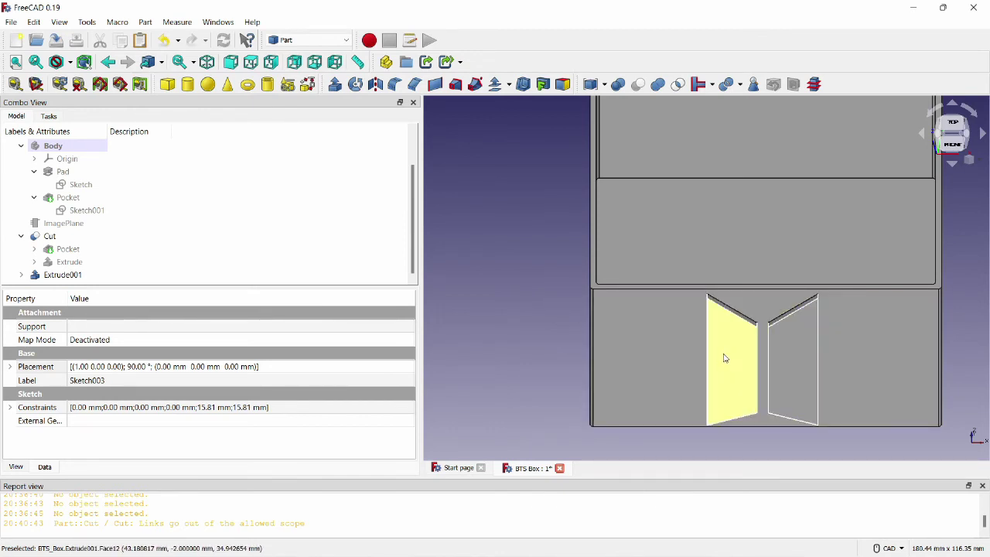
pyautogui.click(470, 279)
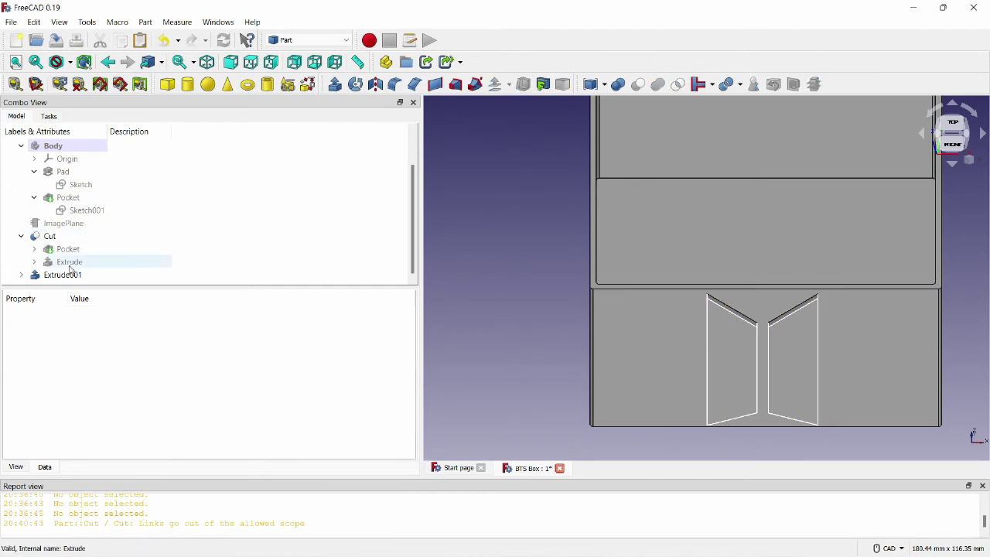
# Step: In Mesh Design, create a mesh from the Cut box with default tessellation settings
pyautogui.click(308, 40)
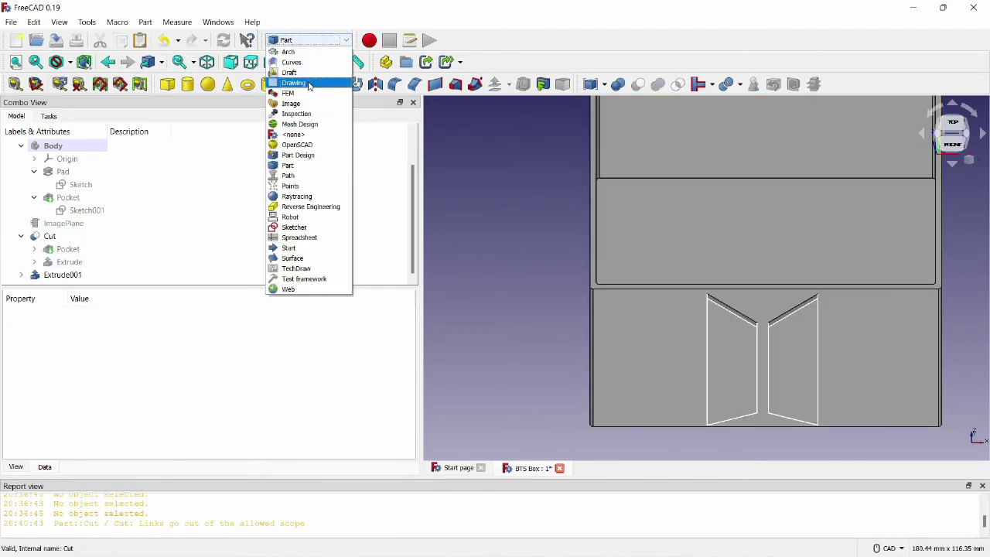
pyautogui.click(313, 125)
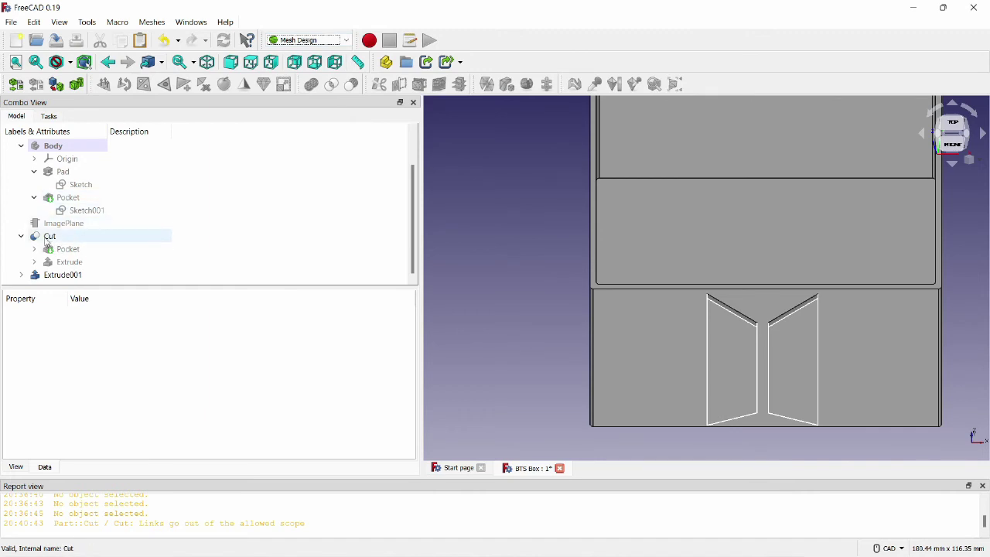
pyautogui.click(46, 237)
pyautogui.click(45, 238)
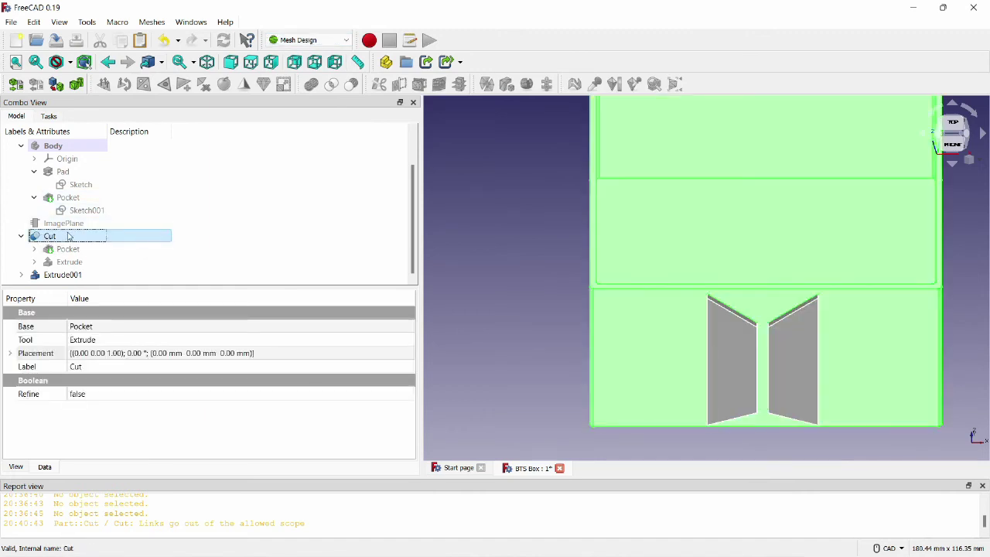
pyautogui.click(162, 24)
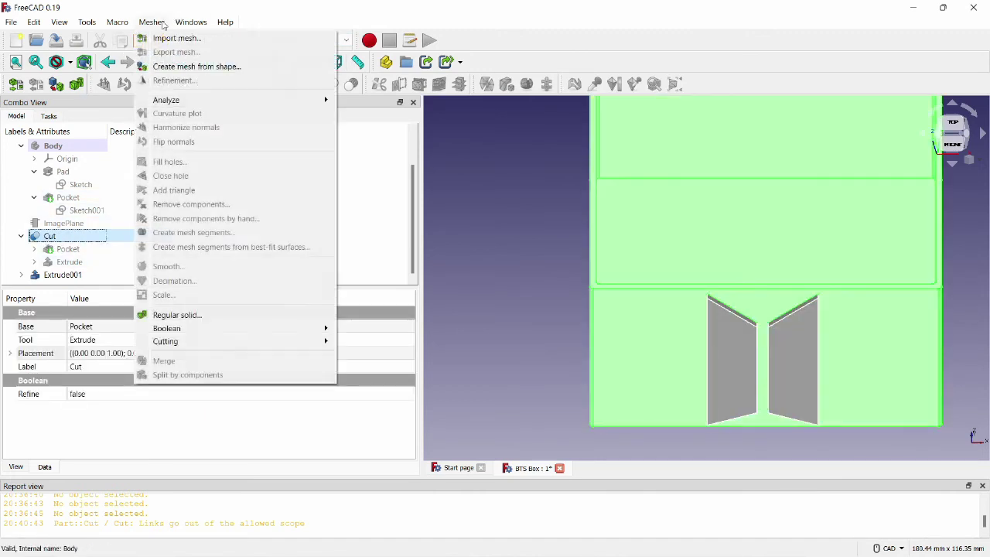
pyautogui.click(180, 68)
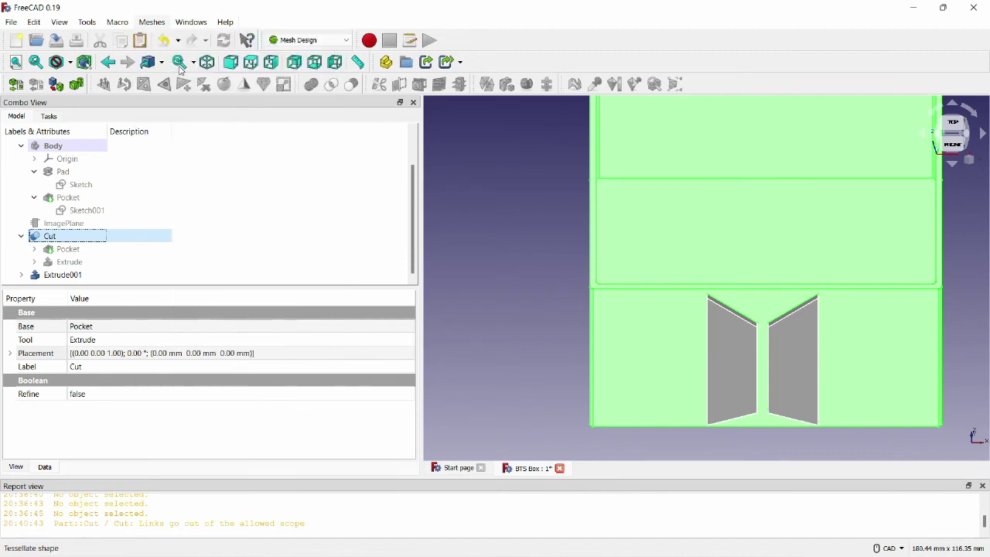
pyautogui.click(184, 144)
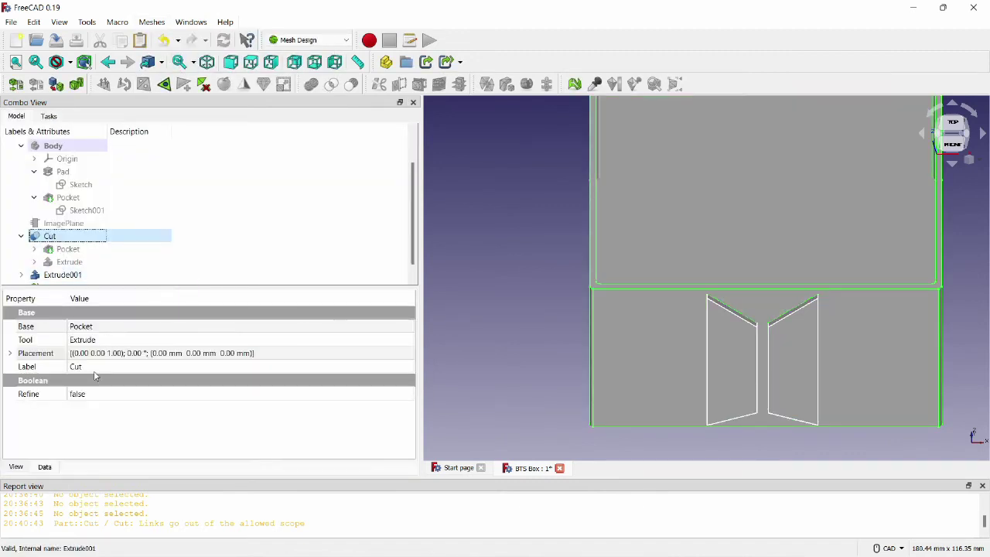
# Step: Rename the new Cut (Meshed) object to 'box'
pyautogui.scroll(-1, 103, 214)
pyautogui.click(65, 275)
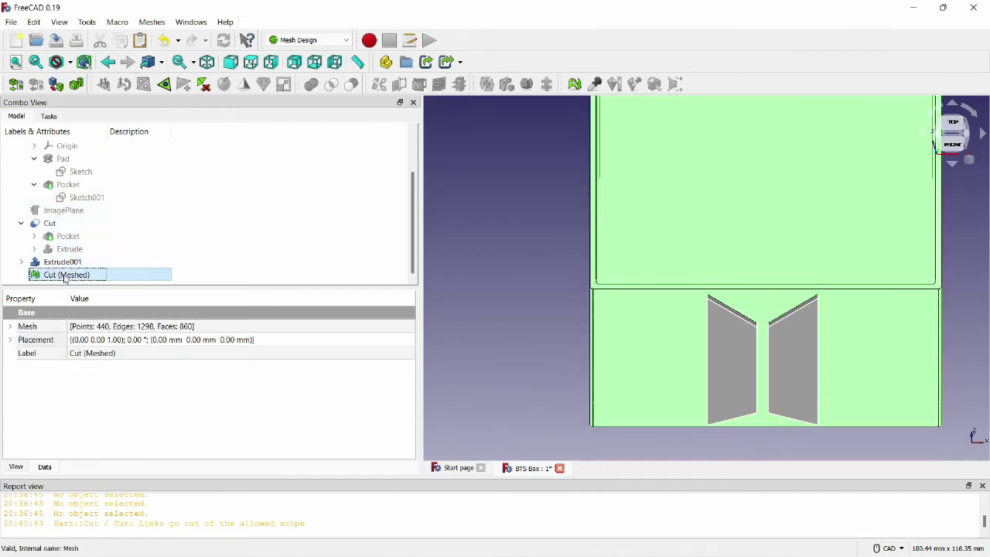
pyautogui.click(132, 354)
pyautogui.click(132, 356)
pyautogui.write('box')
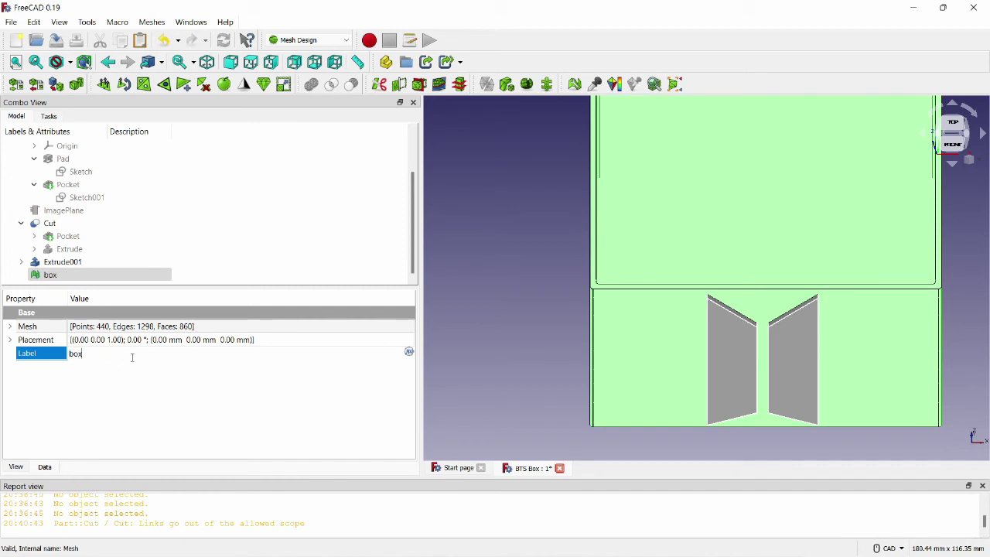
pyautogui.press('Return')
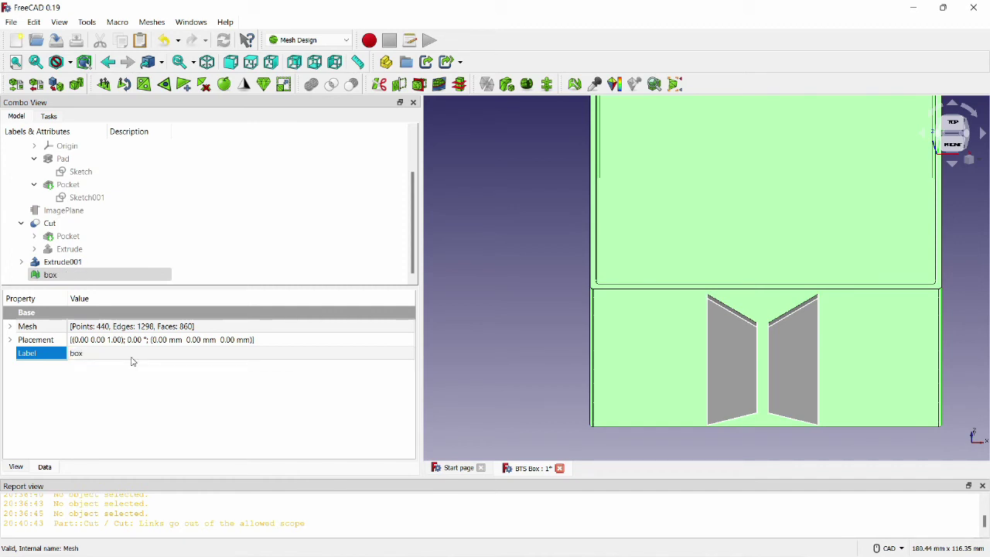
# Step: Create a mesh from Extrude001 with the default tessellation settings
pyautogui.click(71, 264)
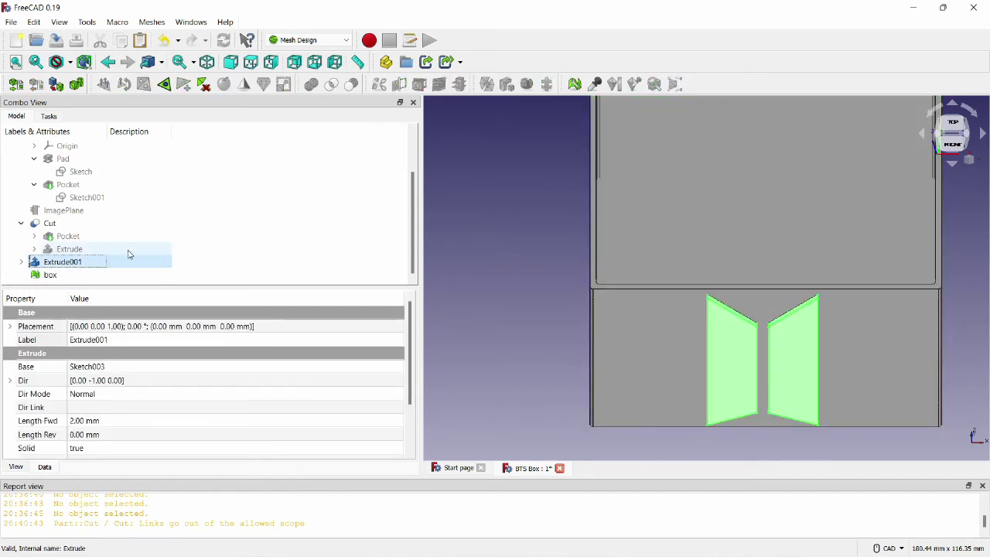
pyautogui.click(150, 22)
pyautogui.click(183, 66)
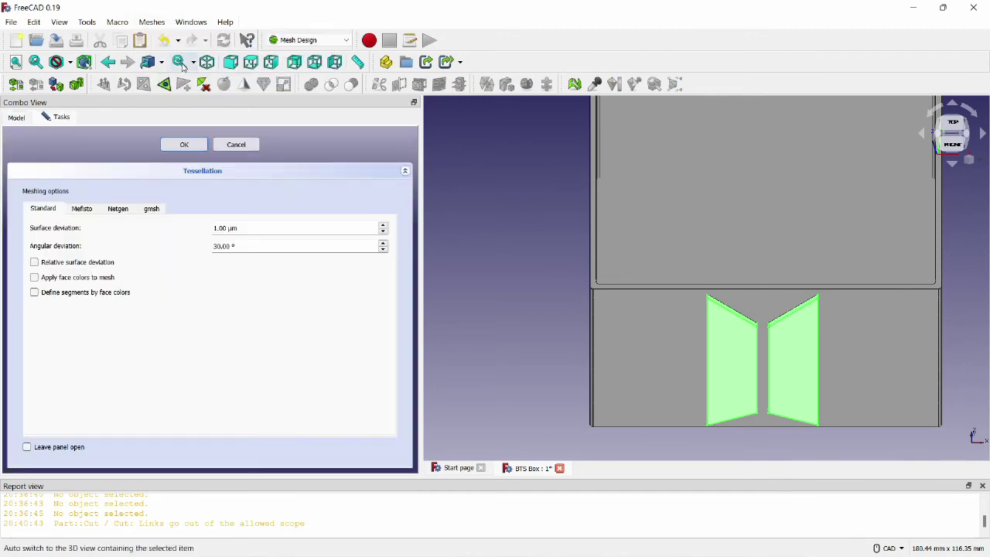
pyautogui.click(182, 146)
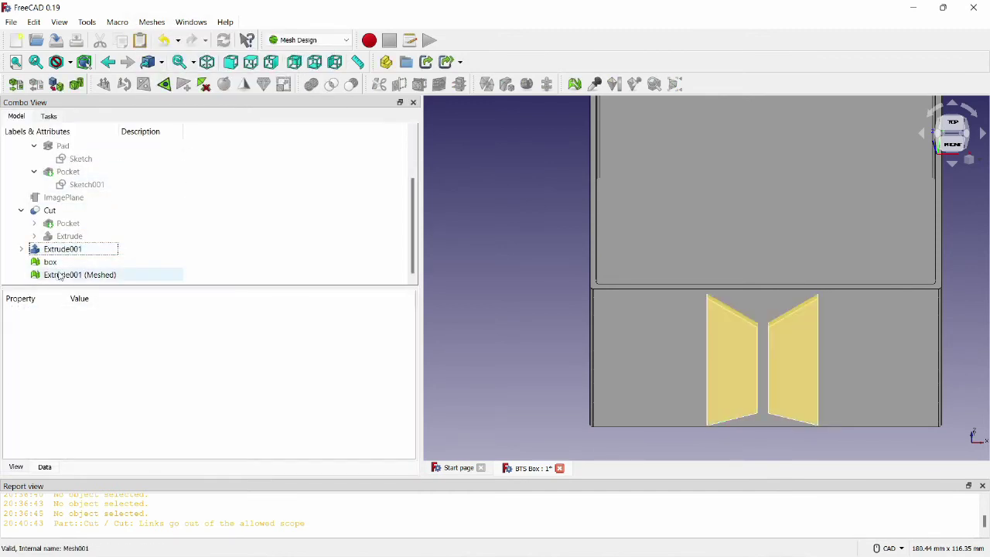
# Step: Relabel the Extrude001 (Meshed) object as 'logo'
pyautogui.click(113, 275)
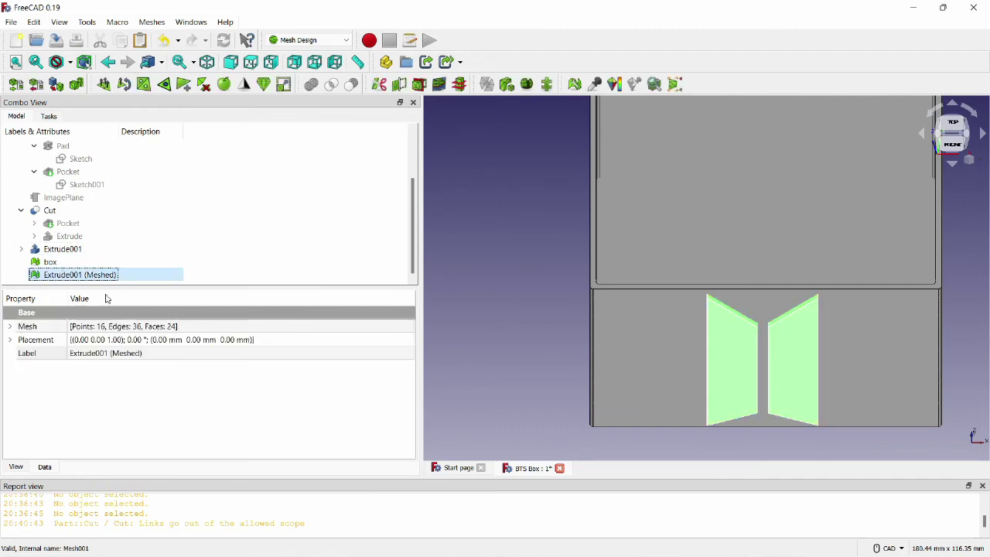
pyautogui.press('Tab')
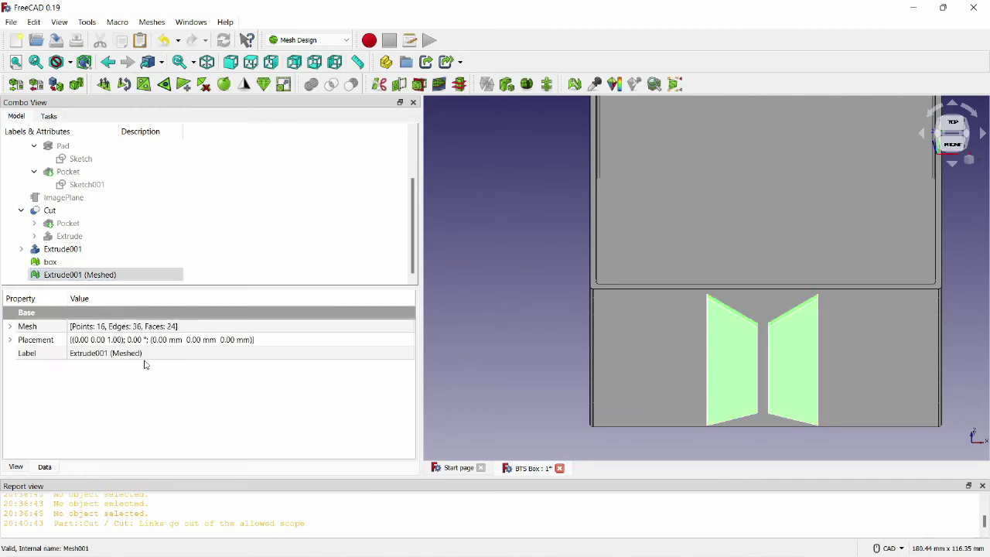
pyautogui.click(147, 356)
pyautogui.write('logo')
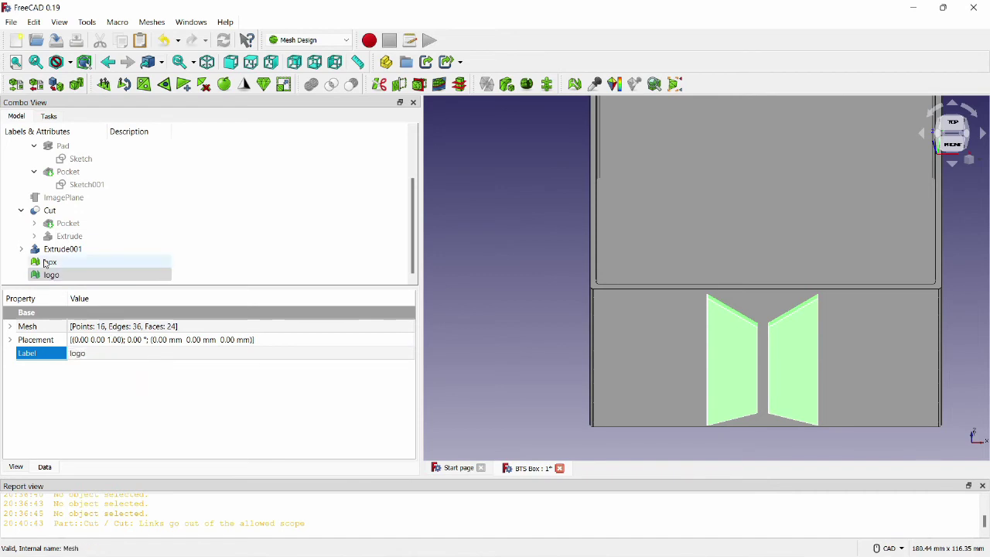
# Step: Export the box mesh as STL named 'box 2' instead of overwriting Box.stl
pyautogui.click(48, 262)
pyautogui.rightClick(57, 265)
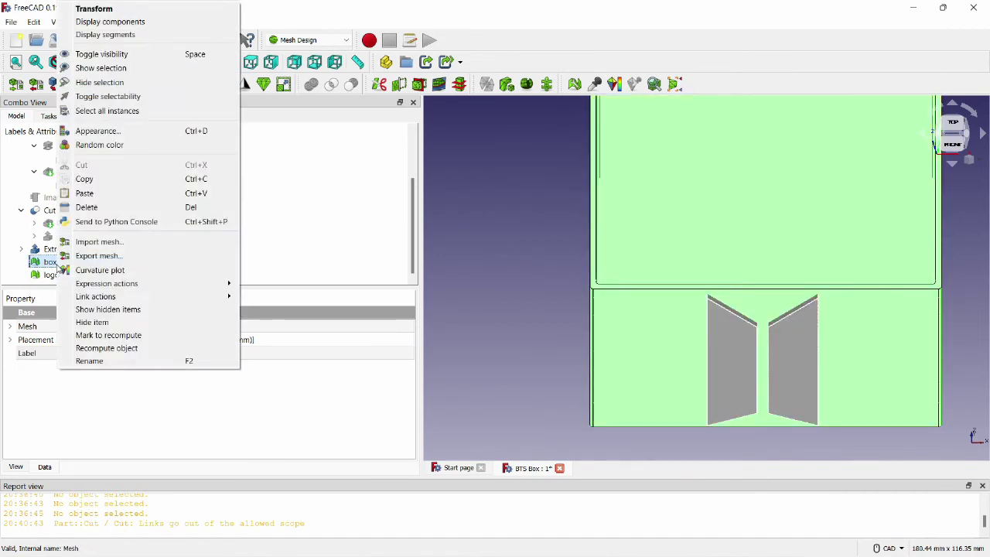
pyautogui.click(96, 255)
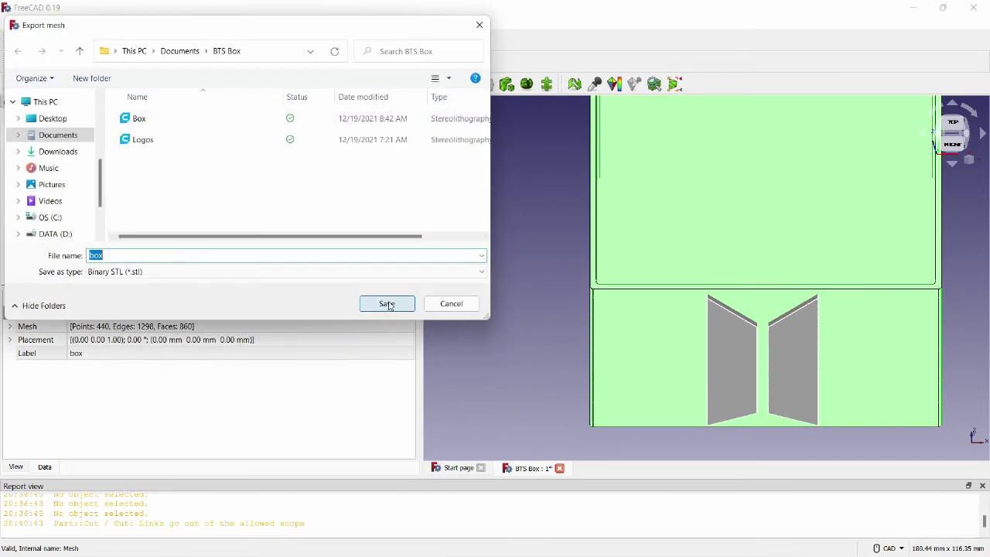
pyautogui.click(386, 304)
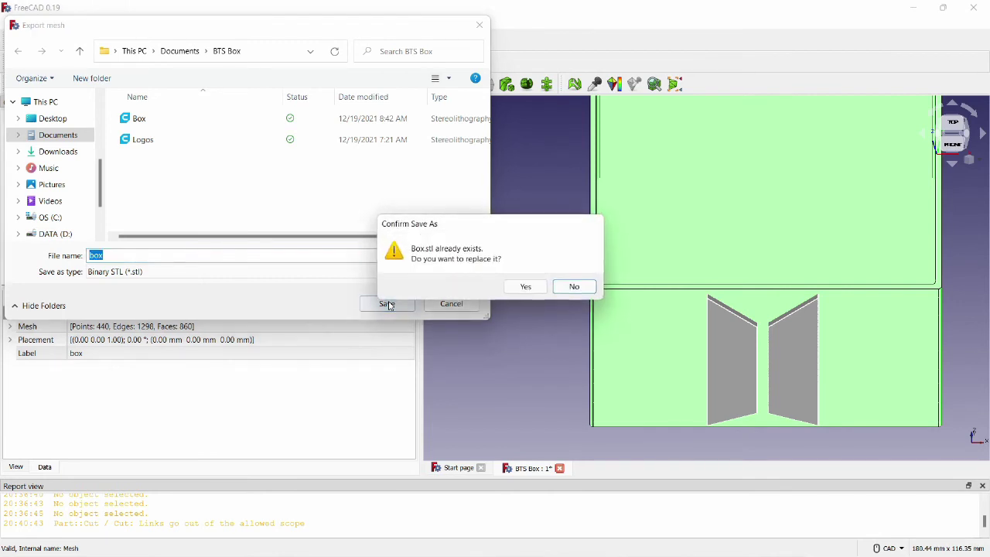
pyautogui.click(573, 287)
pyautogui.press('BackSpace')
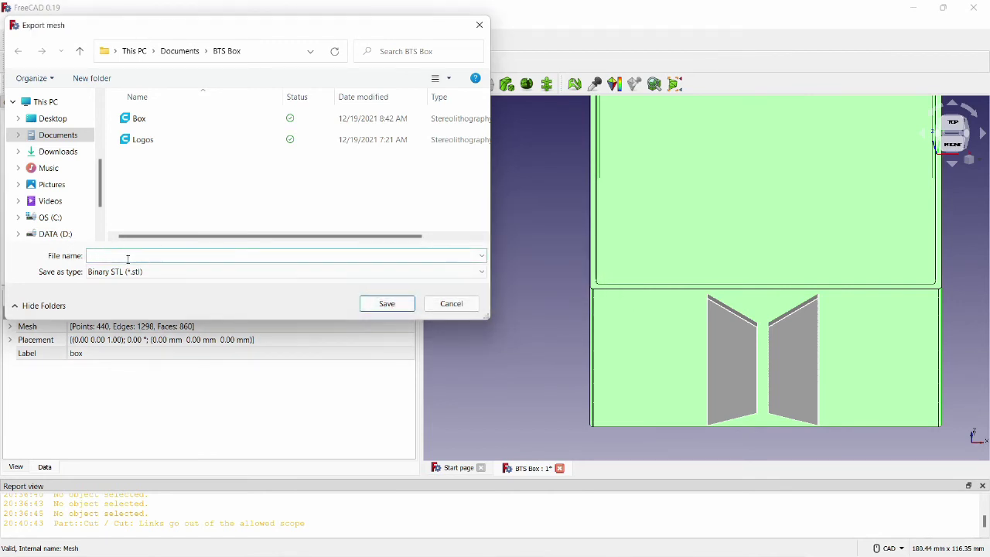
pyautogui.write('box 2')
pyautogui.press('Return')
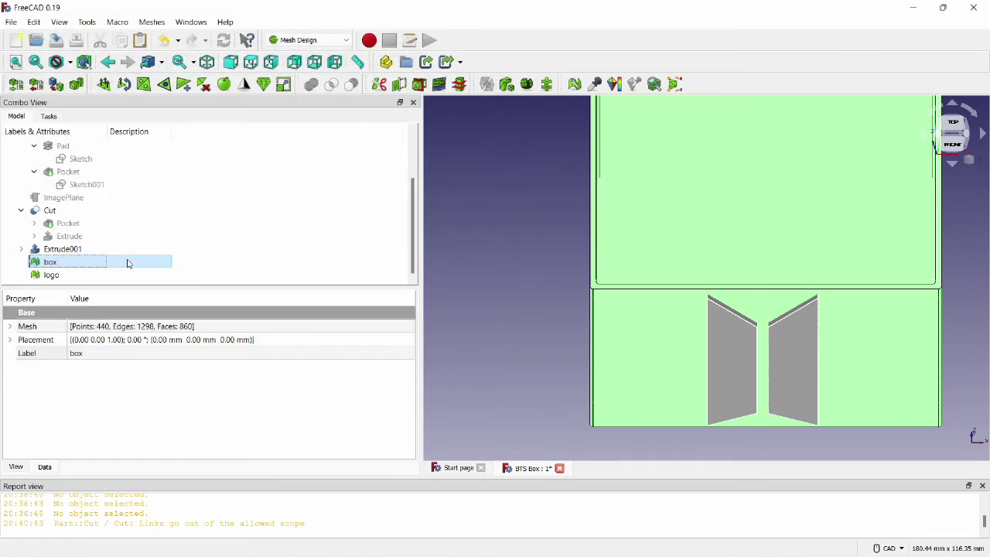
# Step: Export the logo mesh as a Binary STL file
pyautogui.click(62, 275)
pyautogui.rightClick(61, 275)
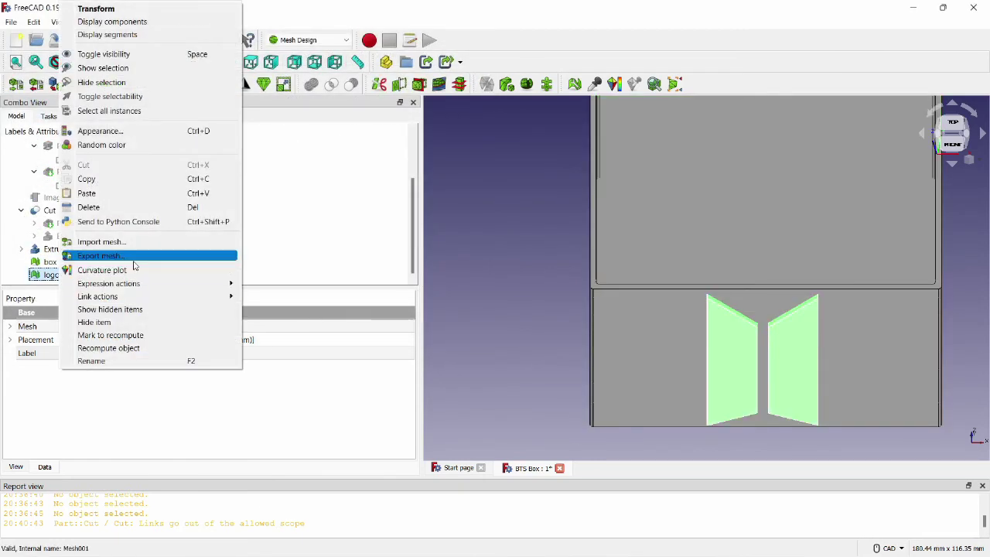
pyautogui.click(126, 260)
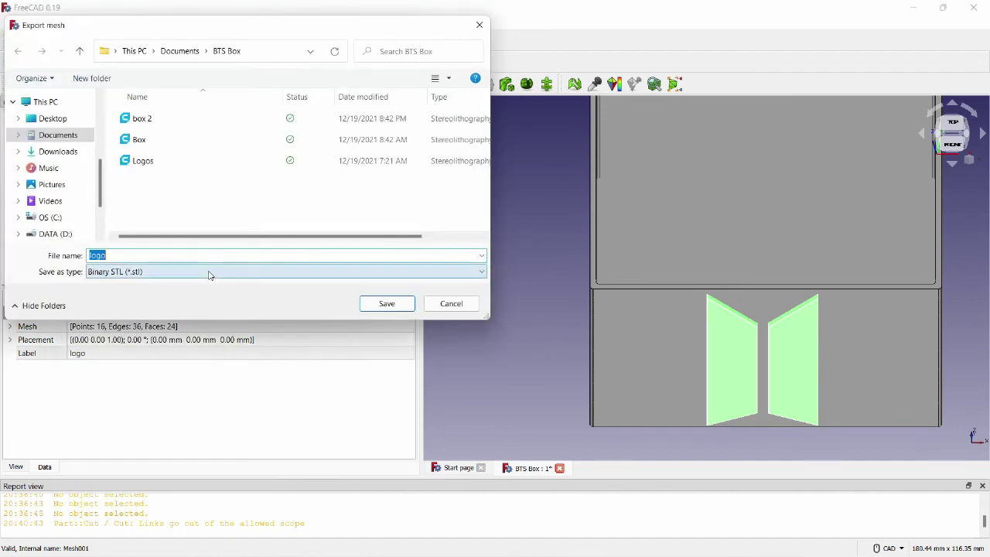
pyautogui.click(209, 276)
pyautogui.click(209, 275)
pyautogui.press('Return')
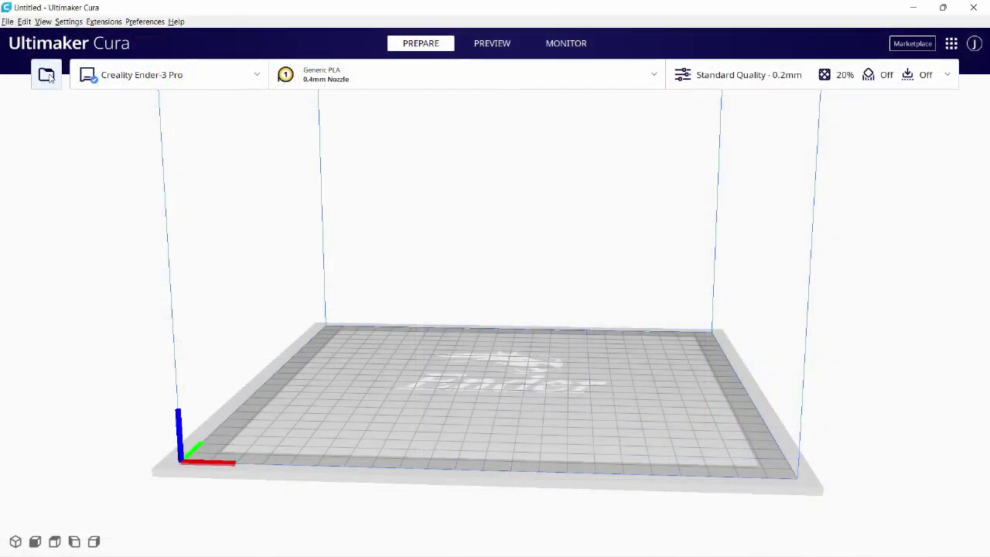
# Step: Load the box 2 STL onto the Cura build plate and view it from above
pyautogui.click(47, 76)
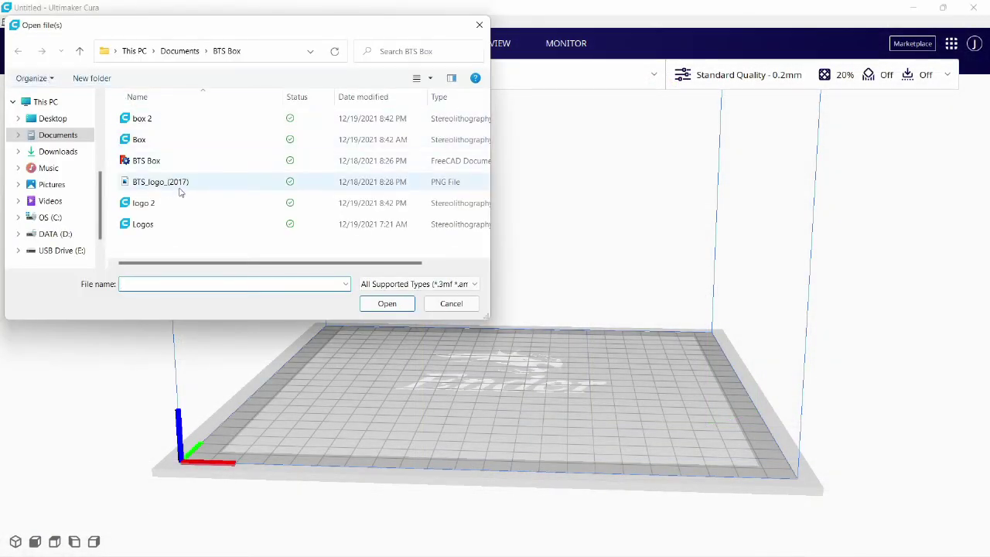
pyautogui.doubleClick(146, 118)
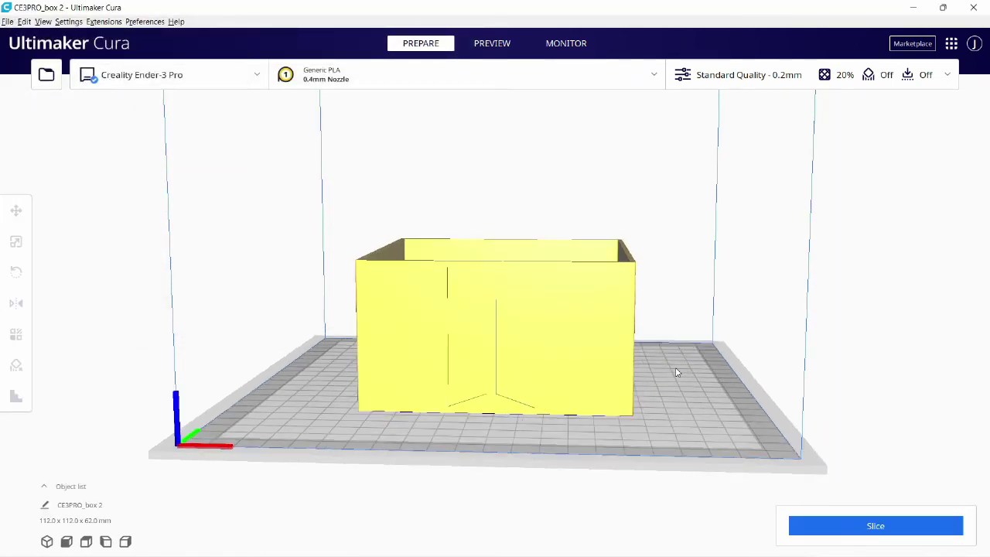
pyautogui.press('Up')
pyautogui.press('Up')
pyautogui.press('Up')
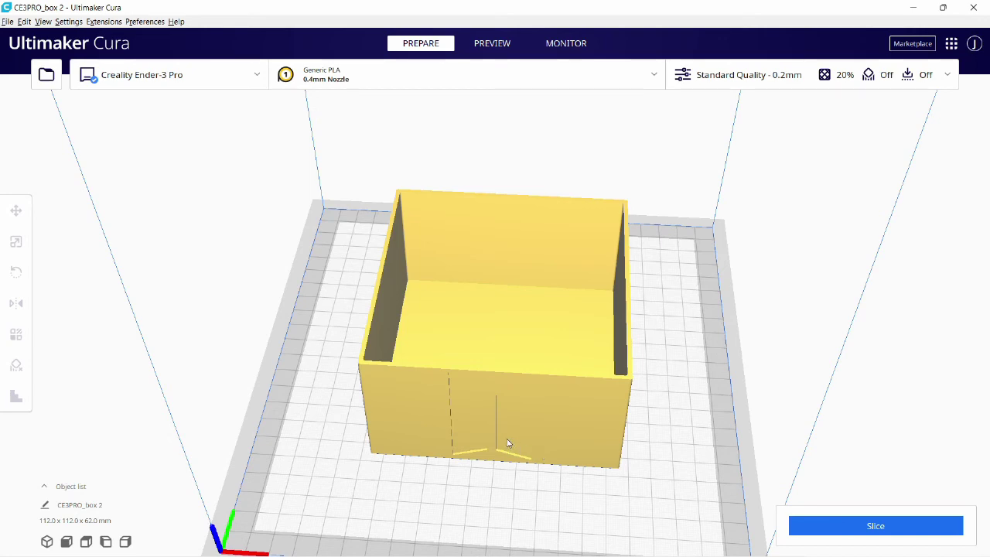
# Step: Remove the box from the plate and load the logo 2 STL instead
pyautogui.click(508, 444)
pyautogui.press('Delete')
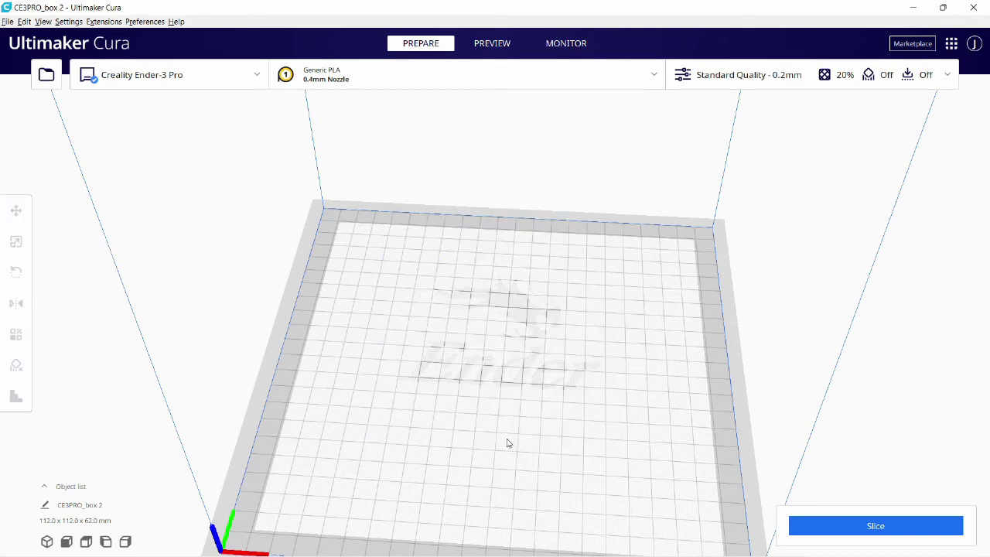
pyautogui.click(58, 82)
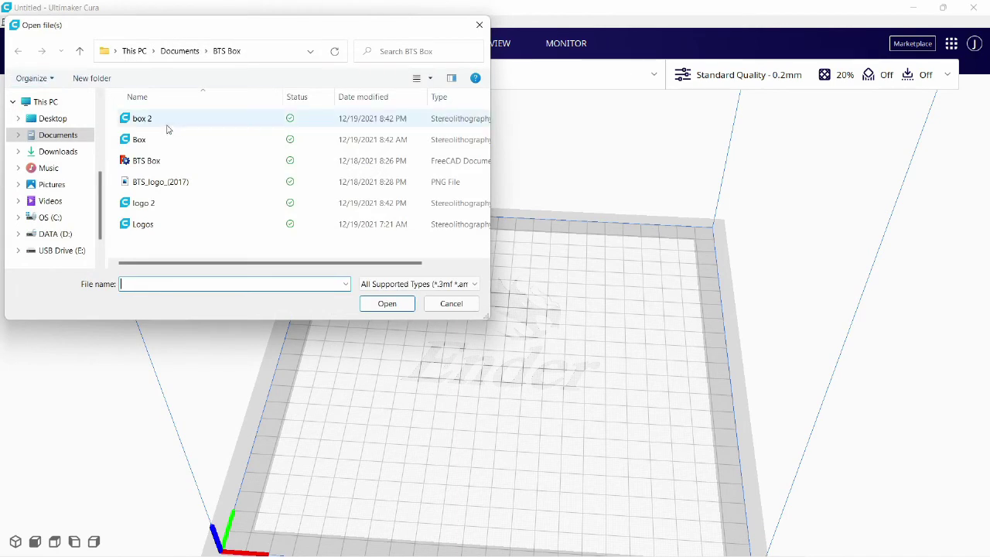
pyautogui.doubleClick(147, 203)
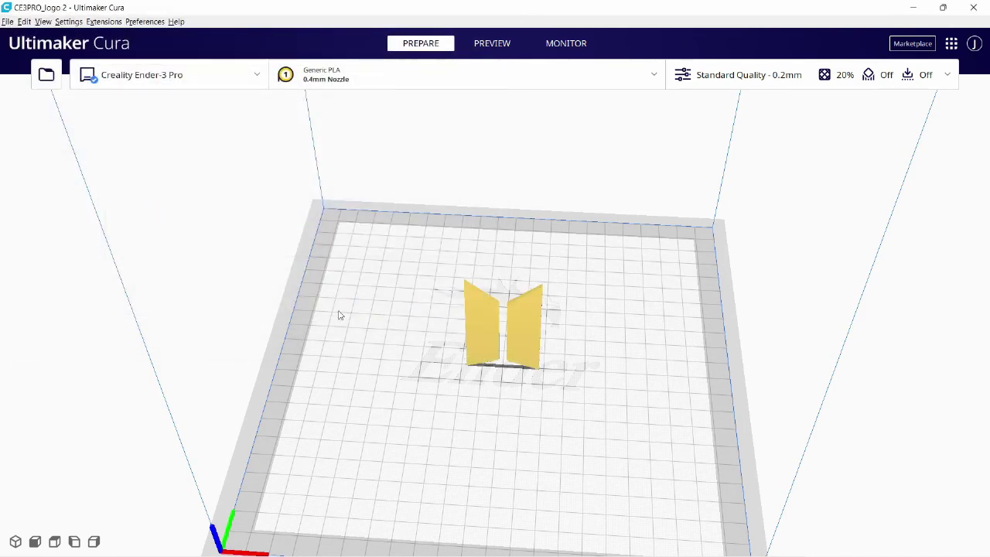
# Step: Lay the logo flat on the build plate using Rotate's select-face-to-align option
pyautogui.scroll(3, 449, 378)
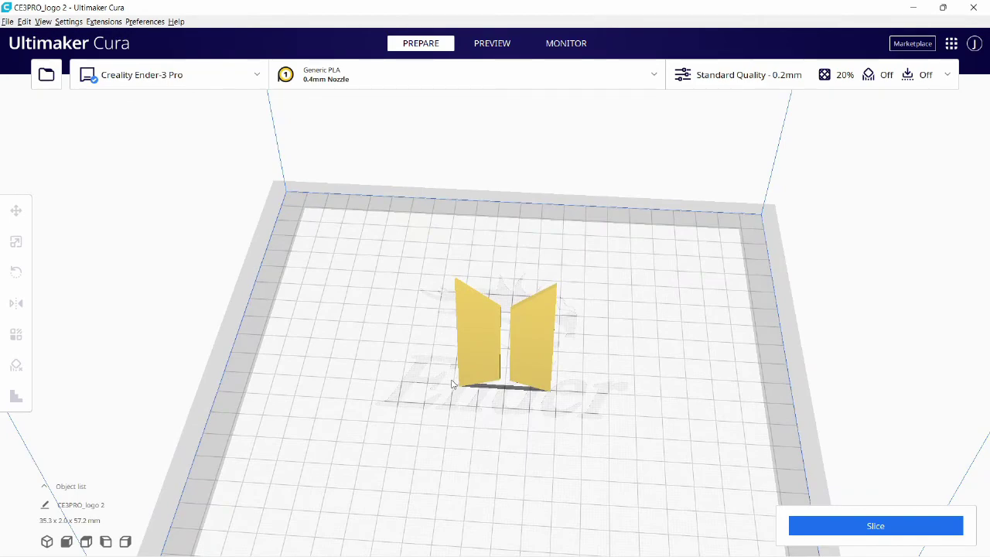
pyautogui.press('Left')
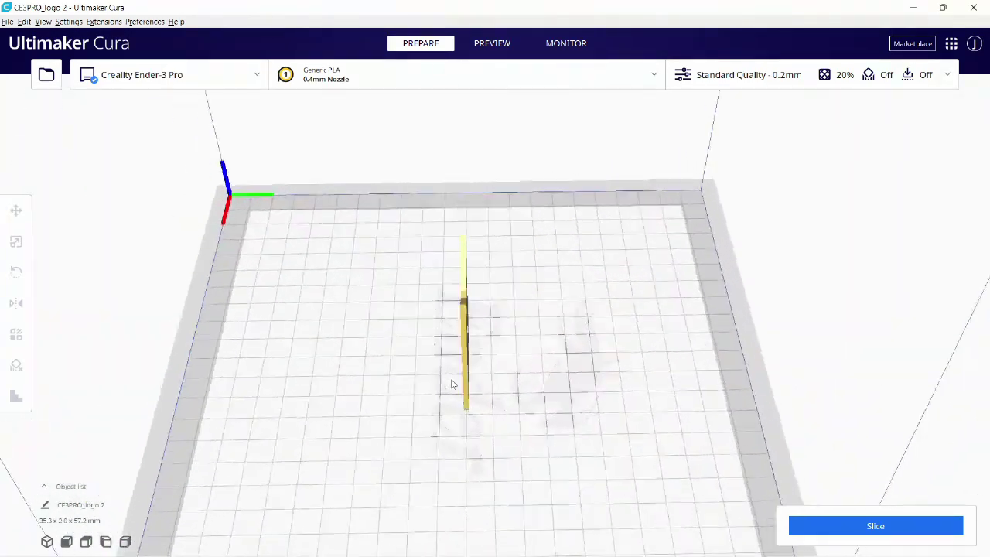
pyautogui.press('Left')
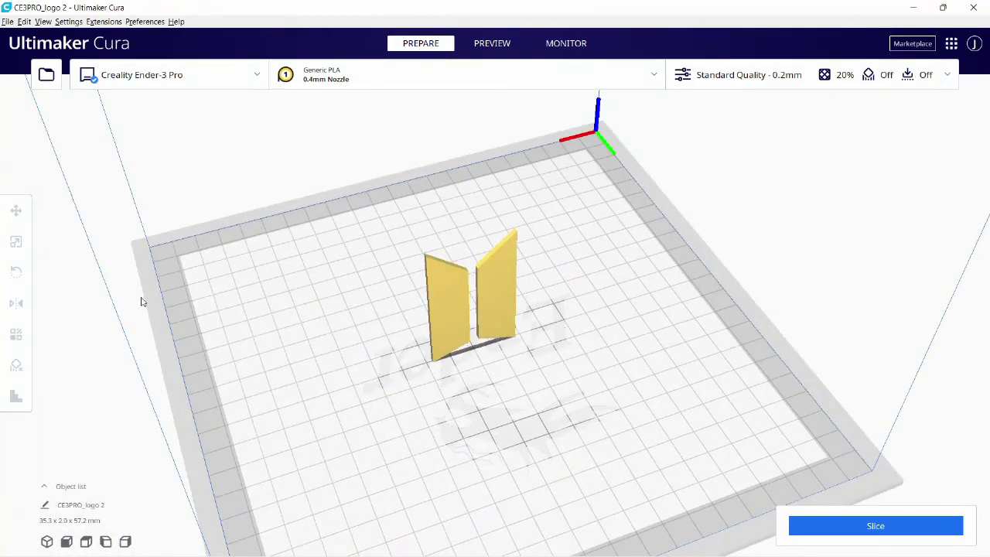
pyautogui.click(453, 313)
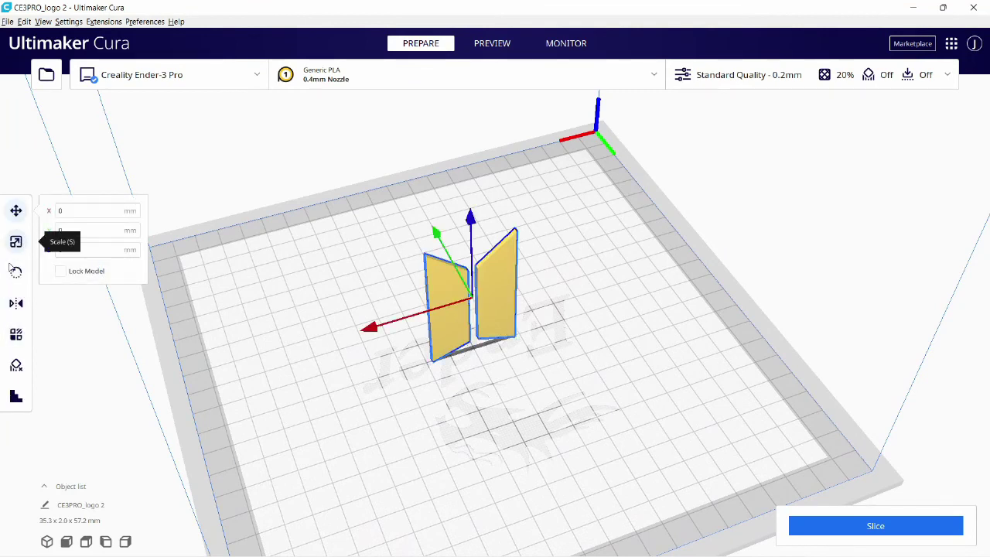
pyautogui.click(16, 273)
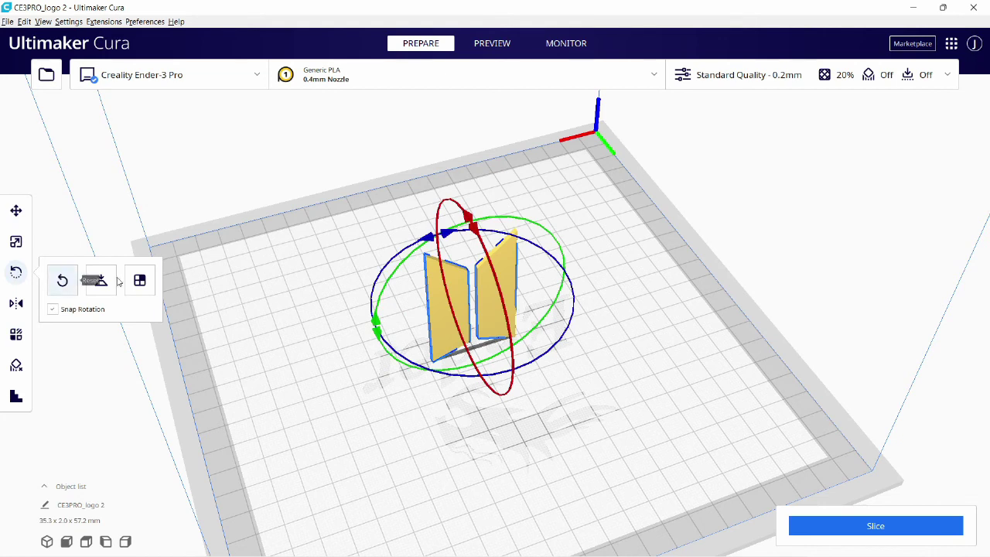
pyautogui.click(140, 281)
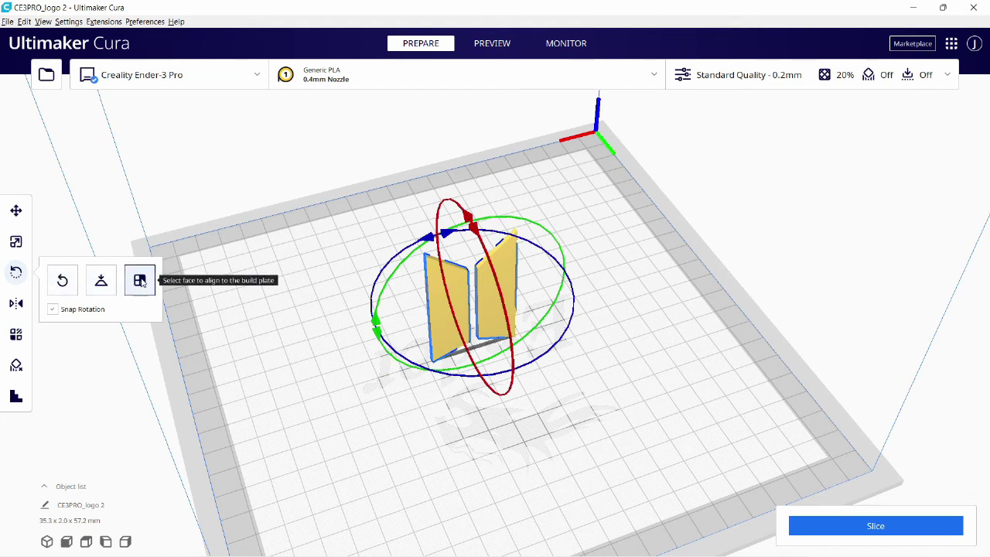
pyautogui.click(446, 319)
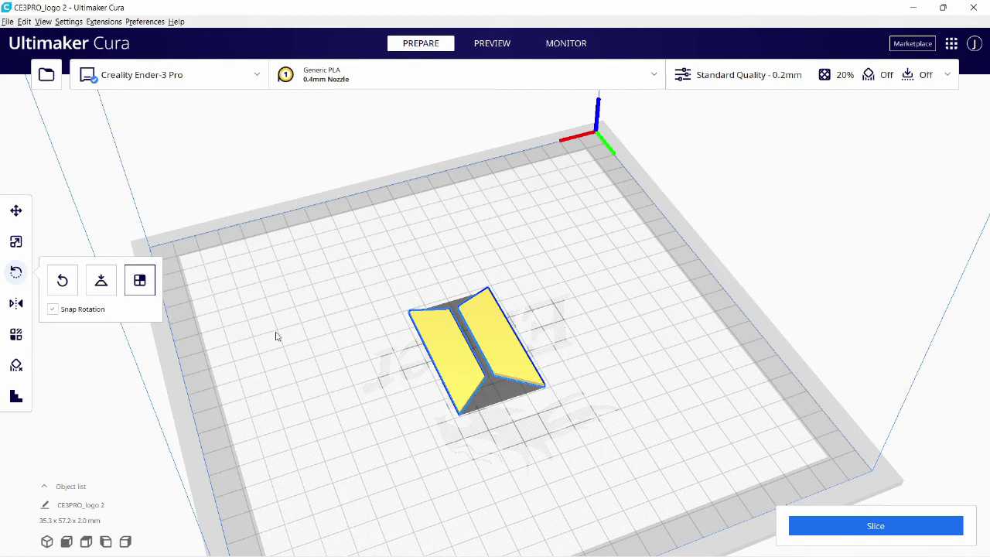
# Step: Scale the logo to 99% in X and Y, giving 34.9 × 56.6 × 2.0 mm
pyautogui.click(15, 210)
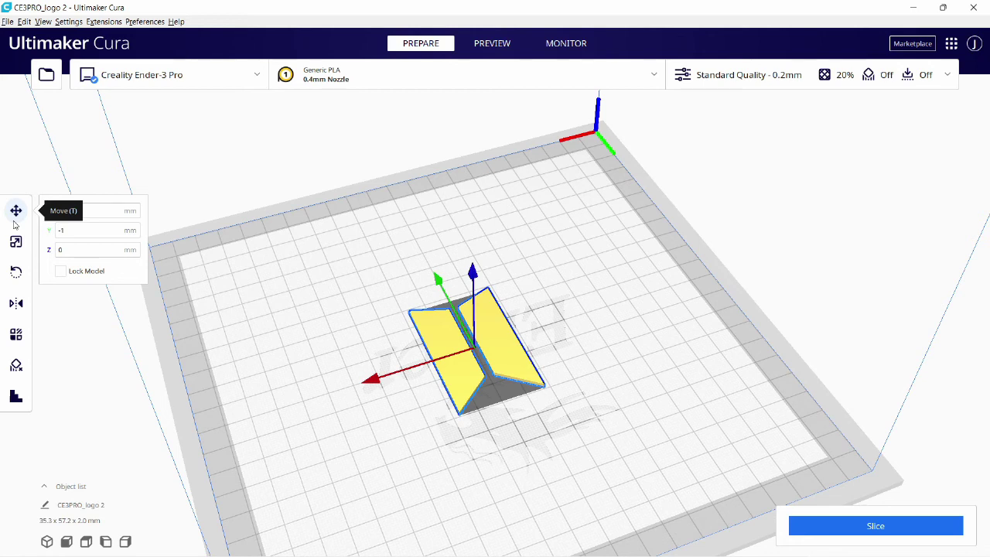
pyautogui.click(23, 251)
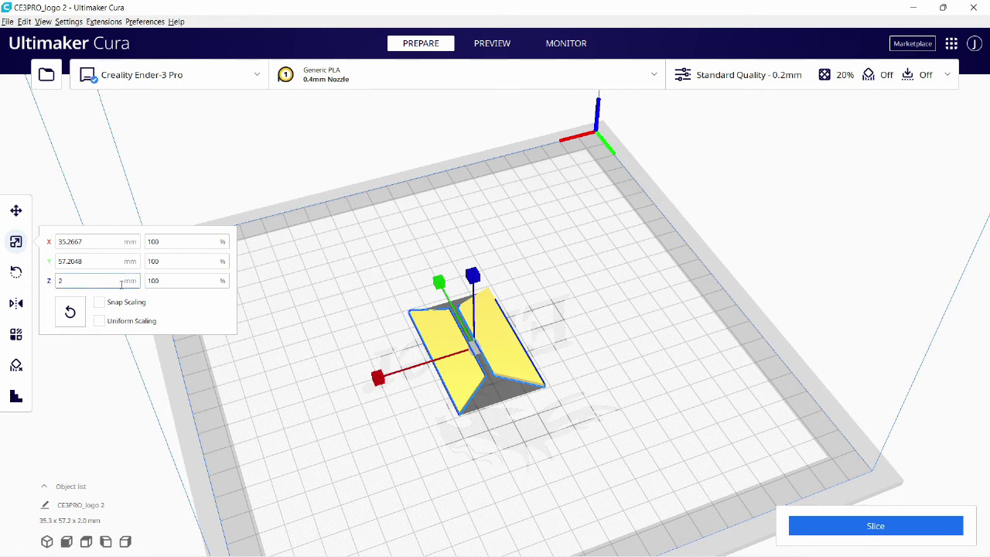
pyautogui.click(177, 244)
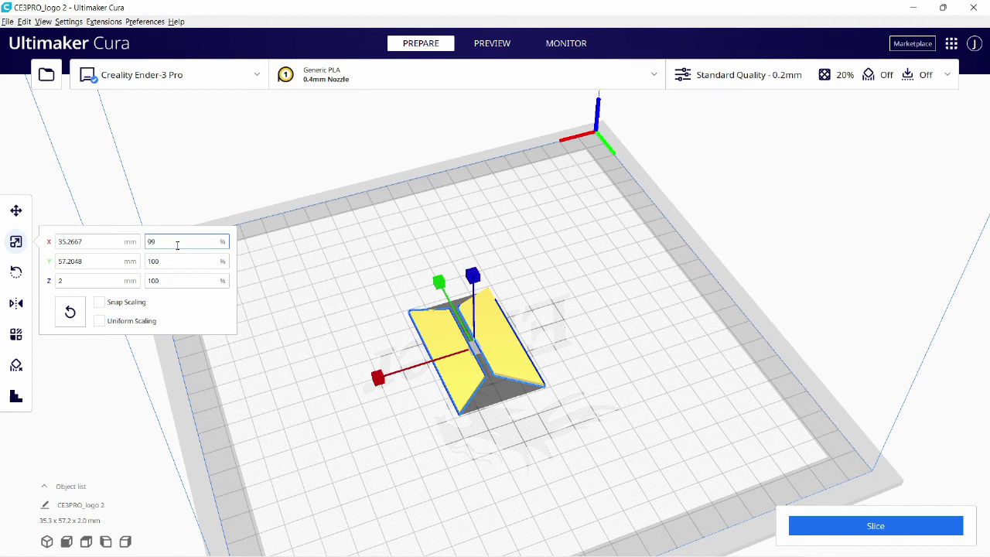
pyautogui.write('99')
pyautogui.press('Tab')
pyautogui.press('Tab')
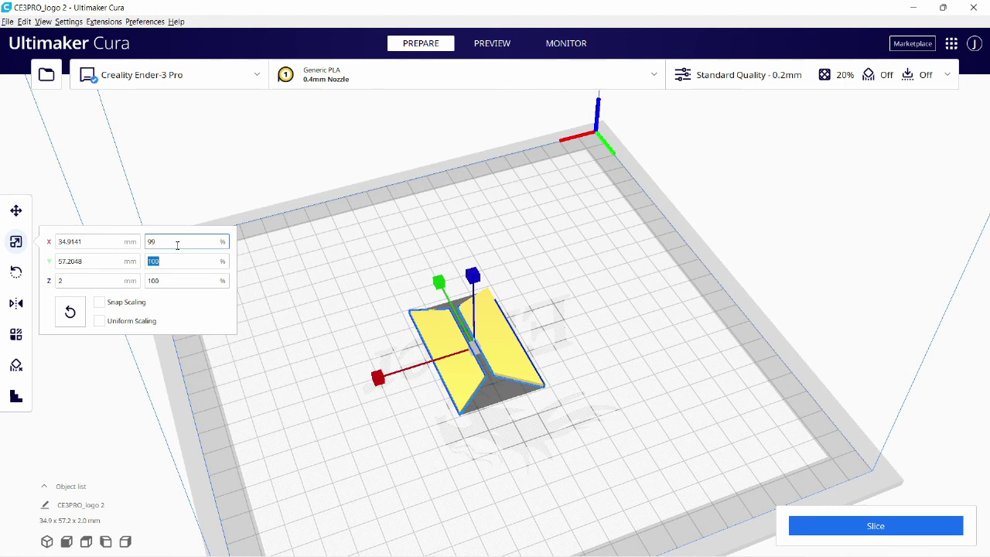
pyautogui.press('Tab')
pyautogui.click(303, 308)
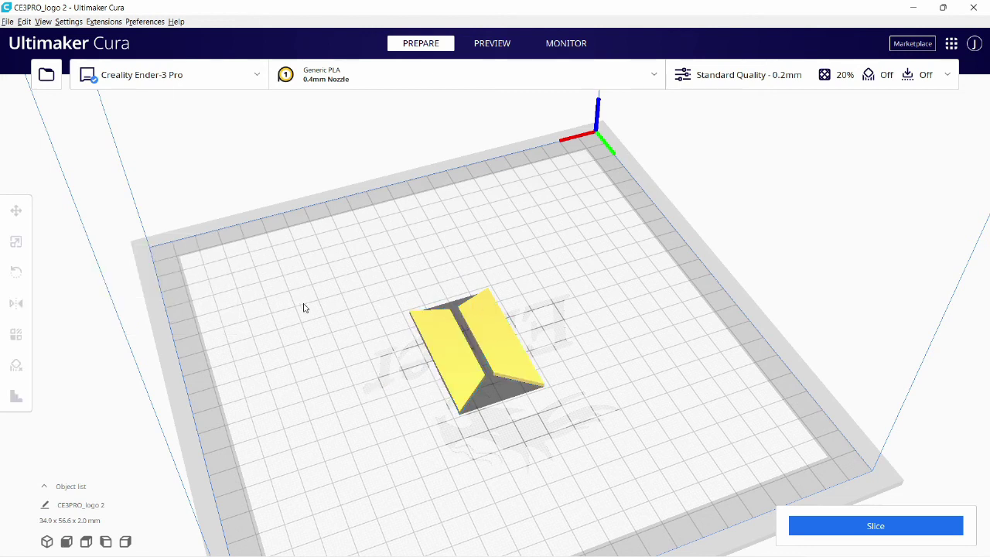